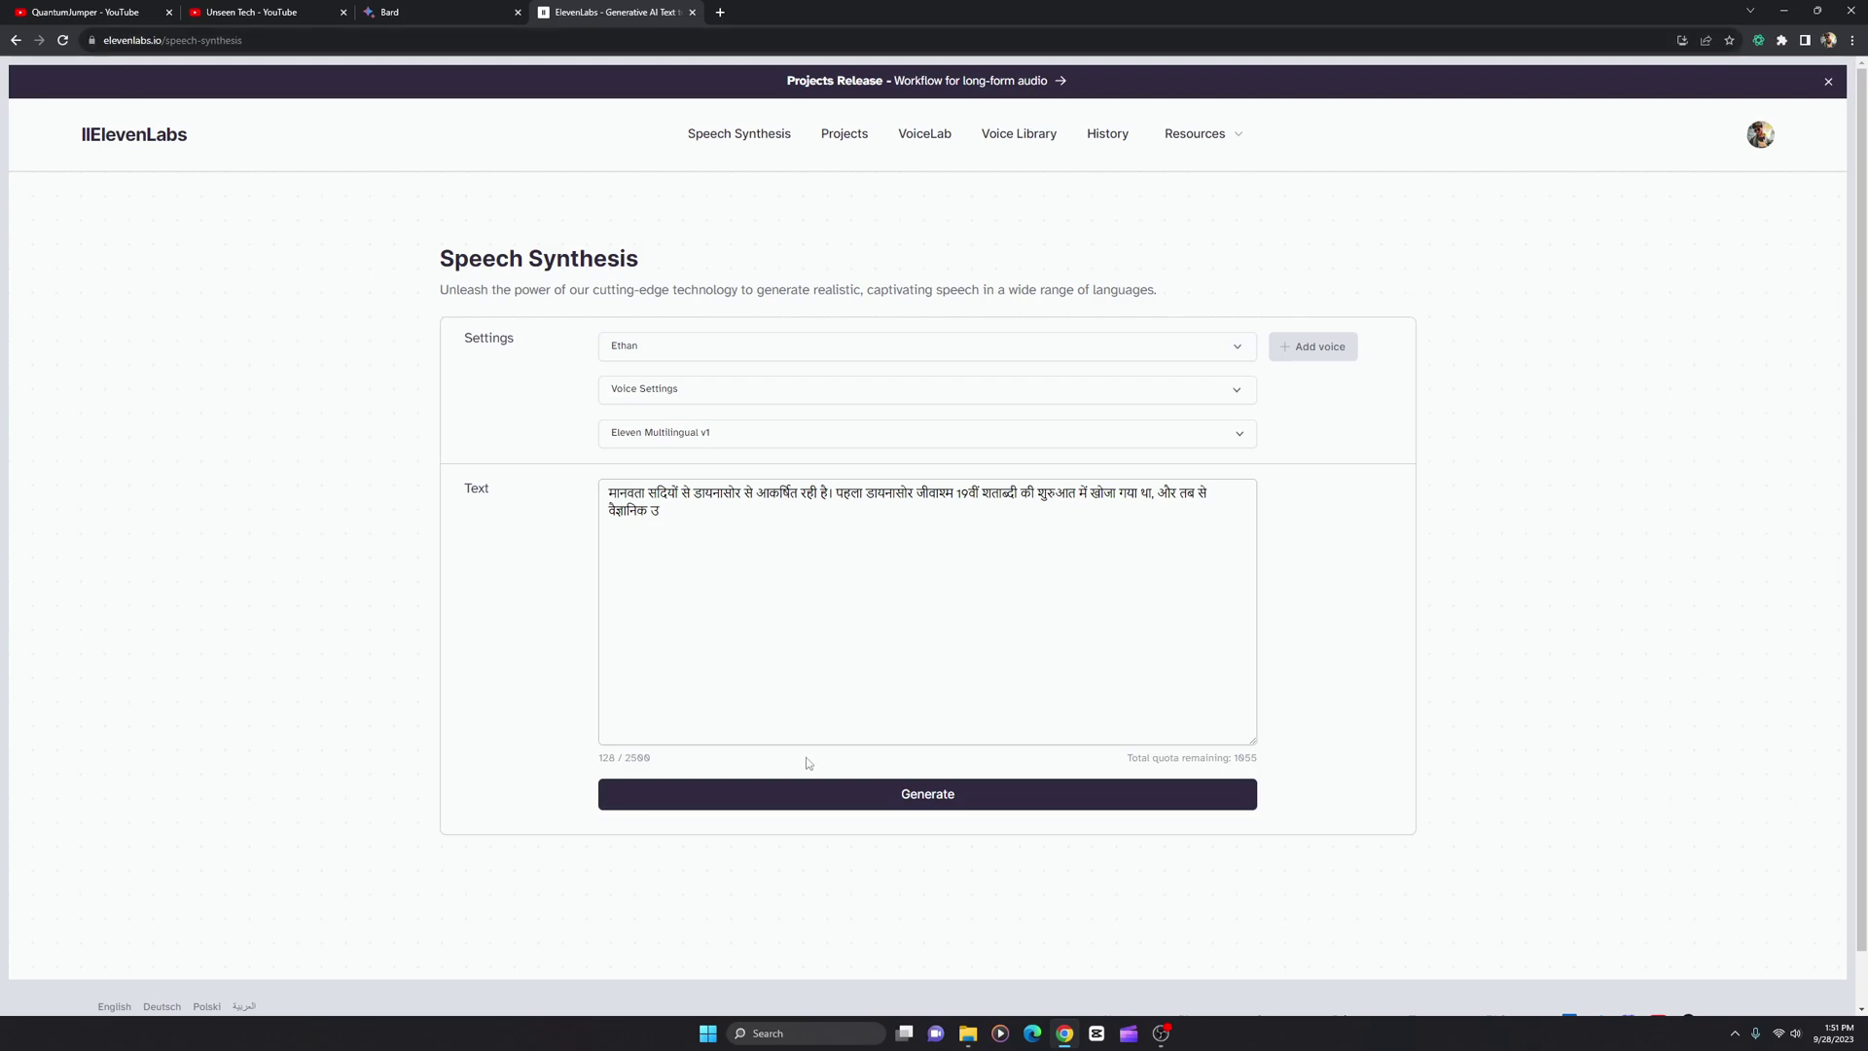
Try to generate speech from the Hindi text with the Ethan voice and Eleven Multilingual v1, and dismiss the resulting notice.
click(905, 793)
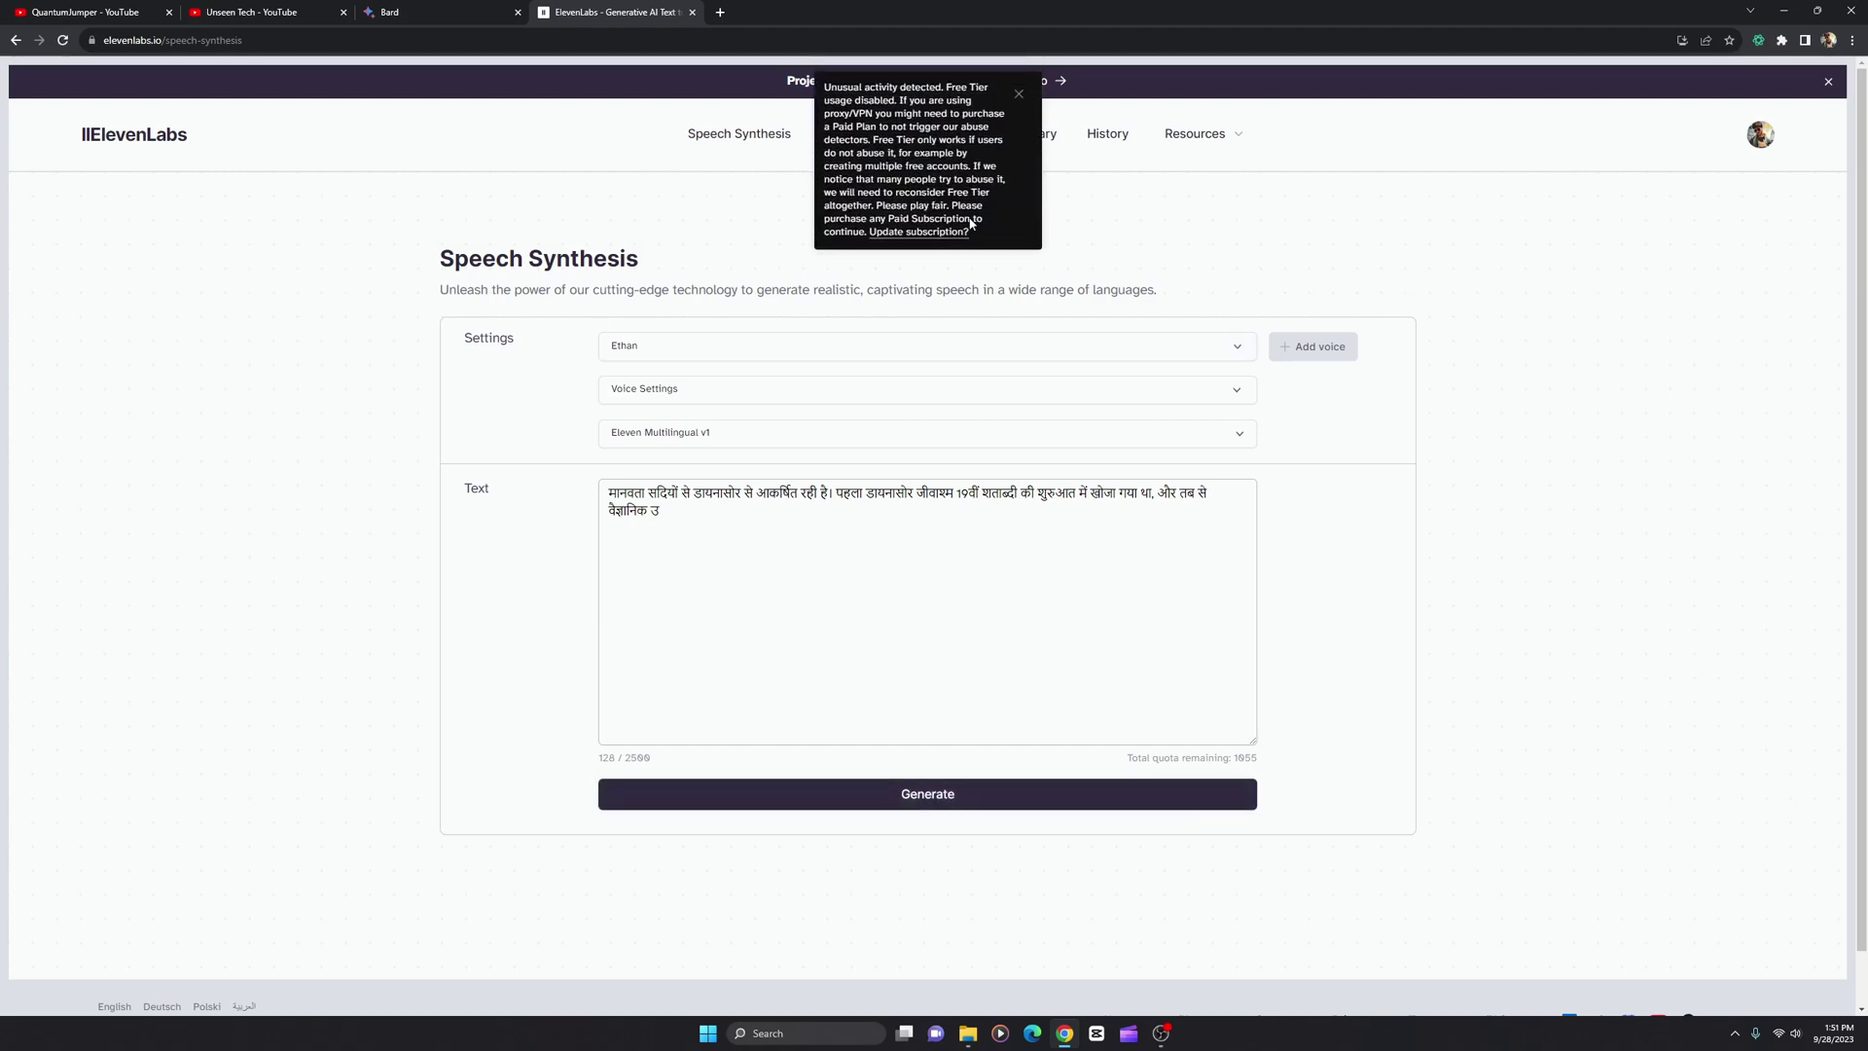
click(1020, 95)
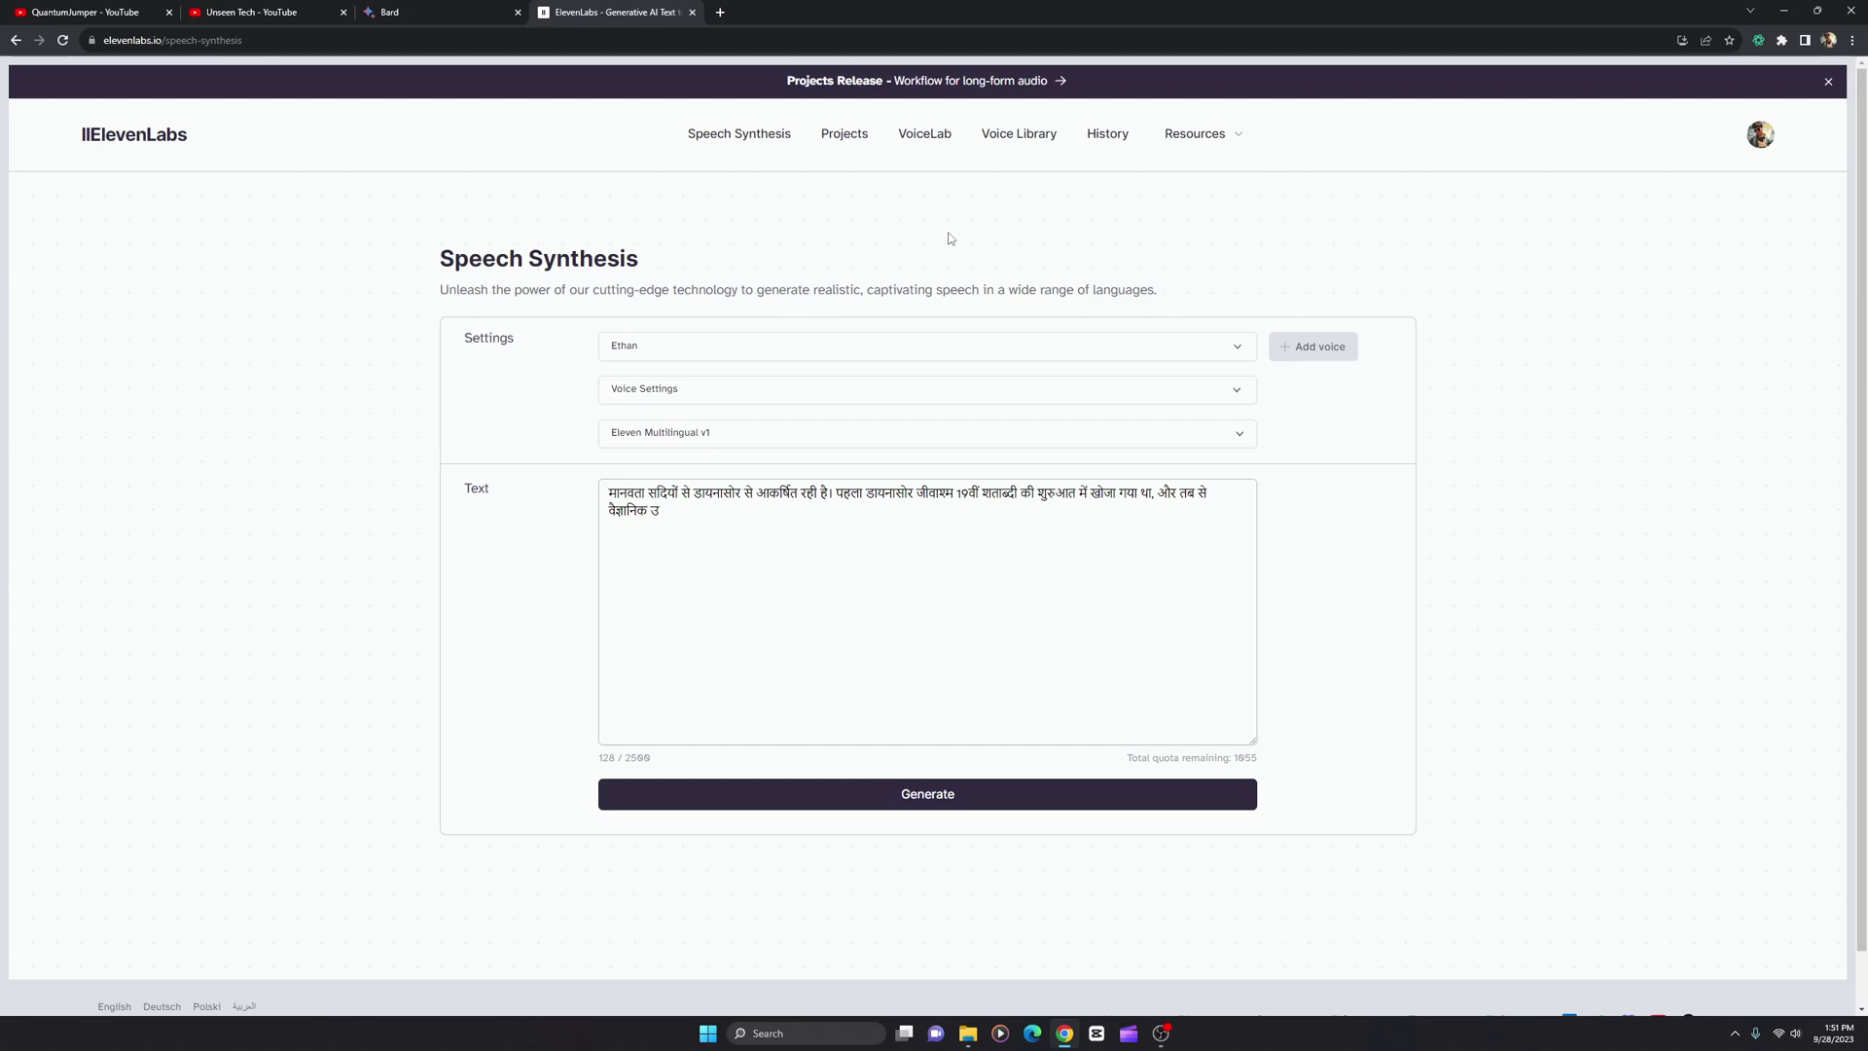
Play the preview of the recently used Adam voice and close the voice list without changing the selection.
click(835, 350)
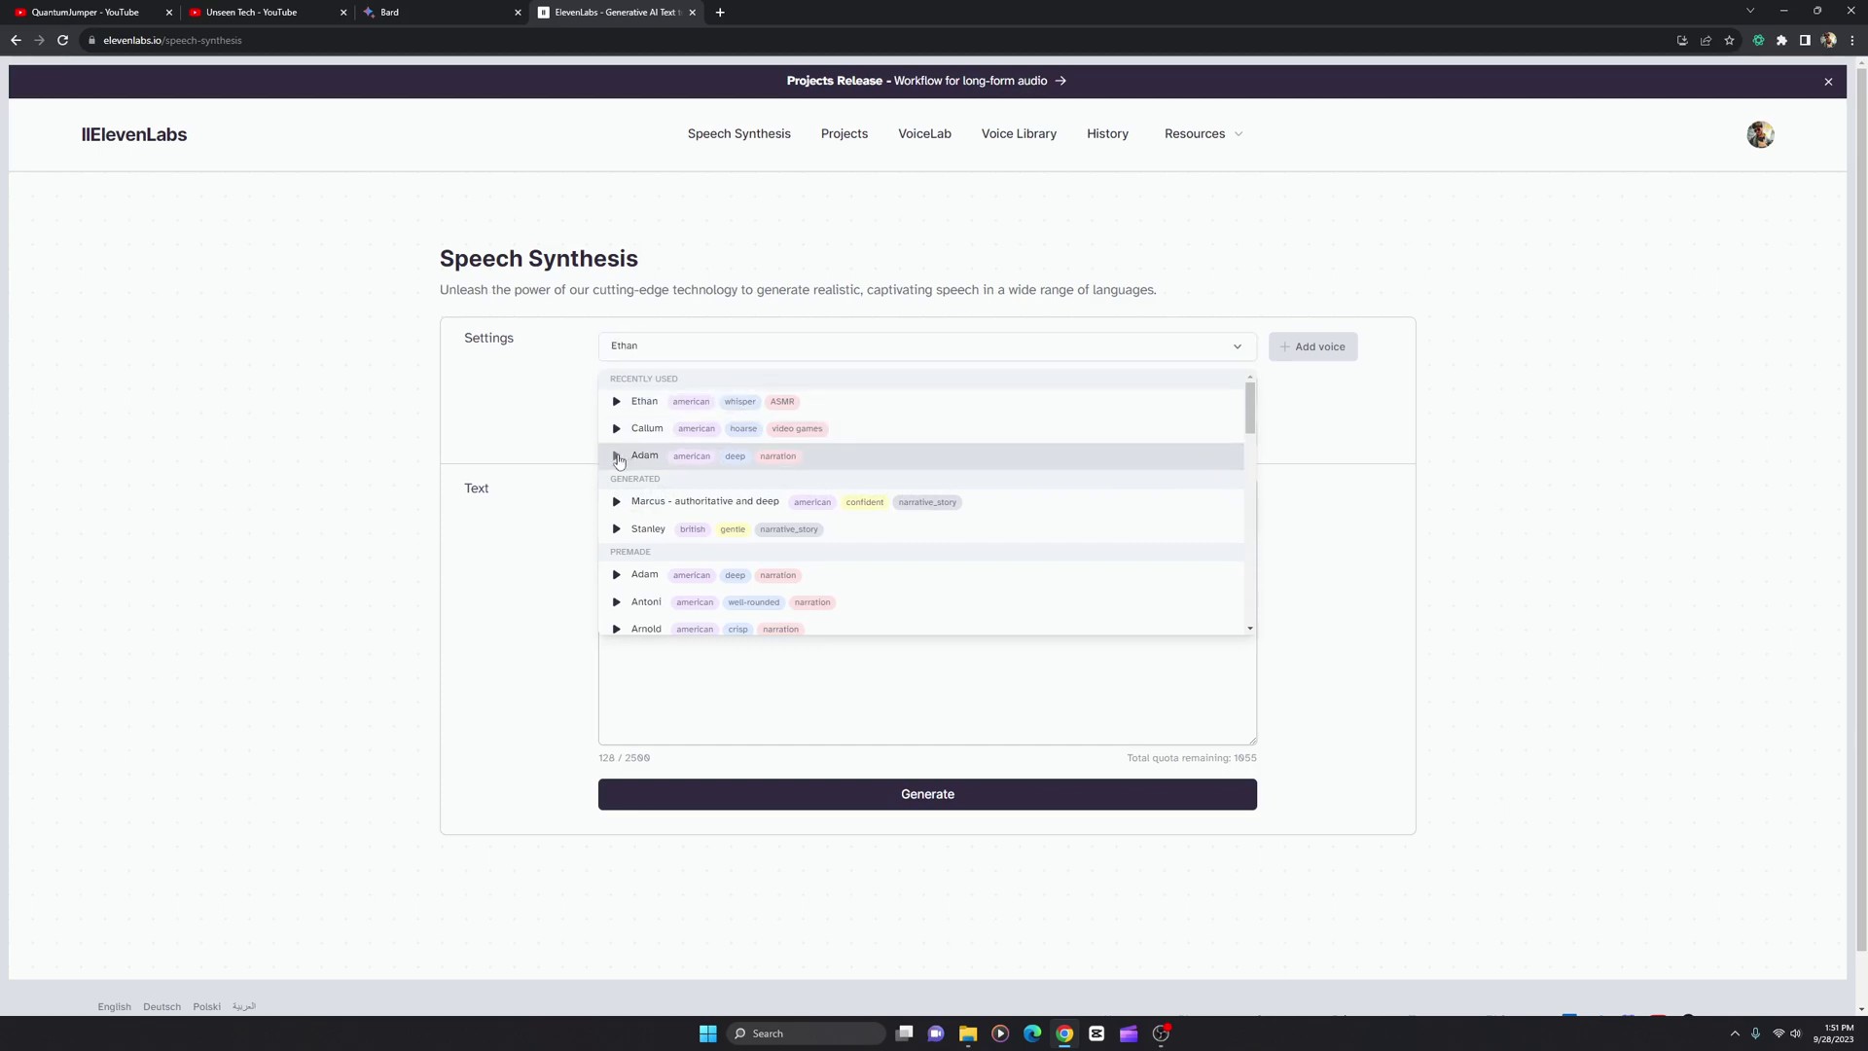
click(617, 457)
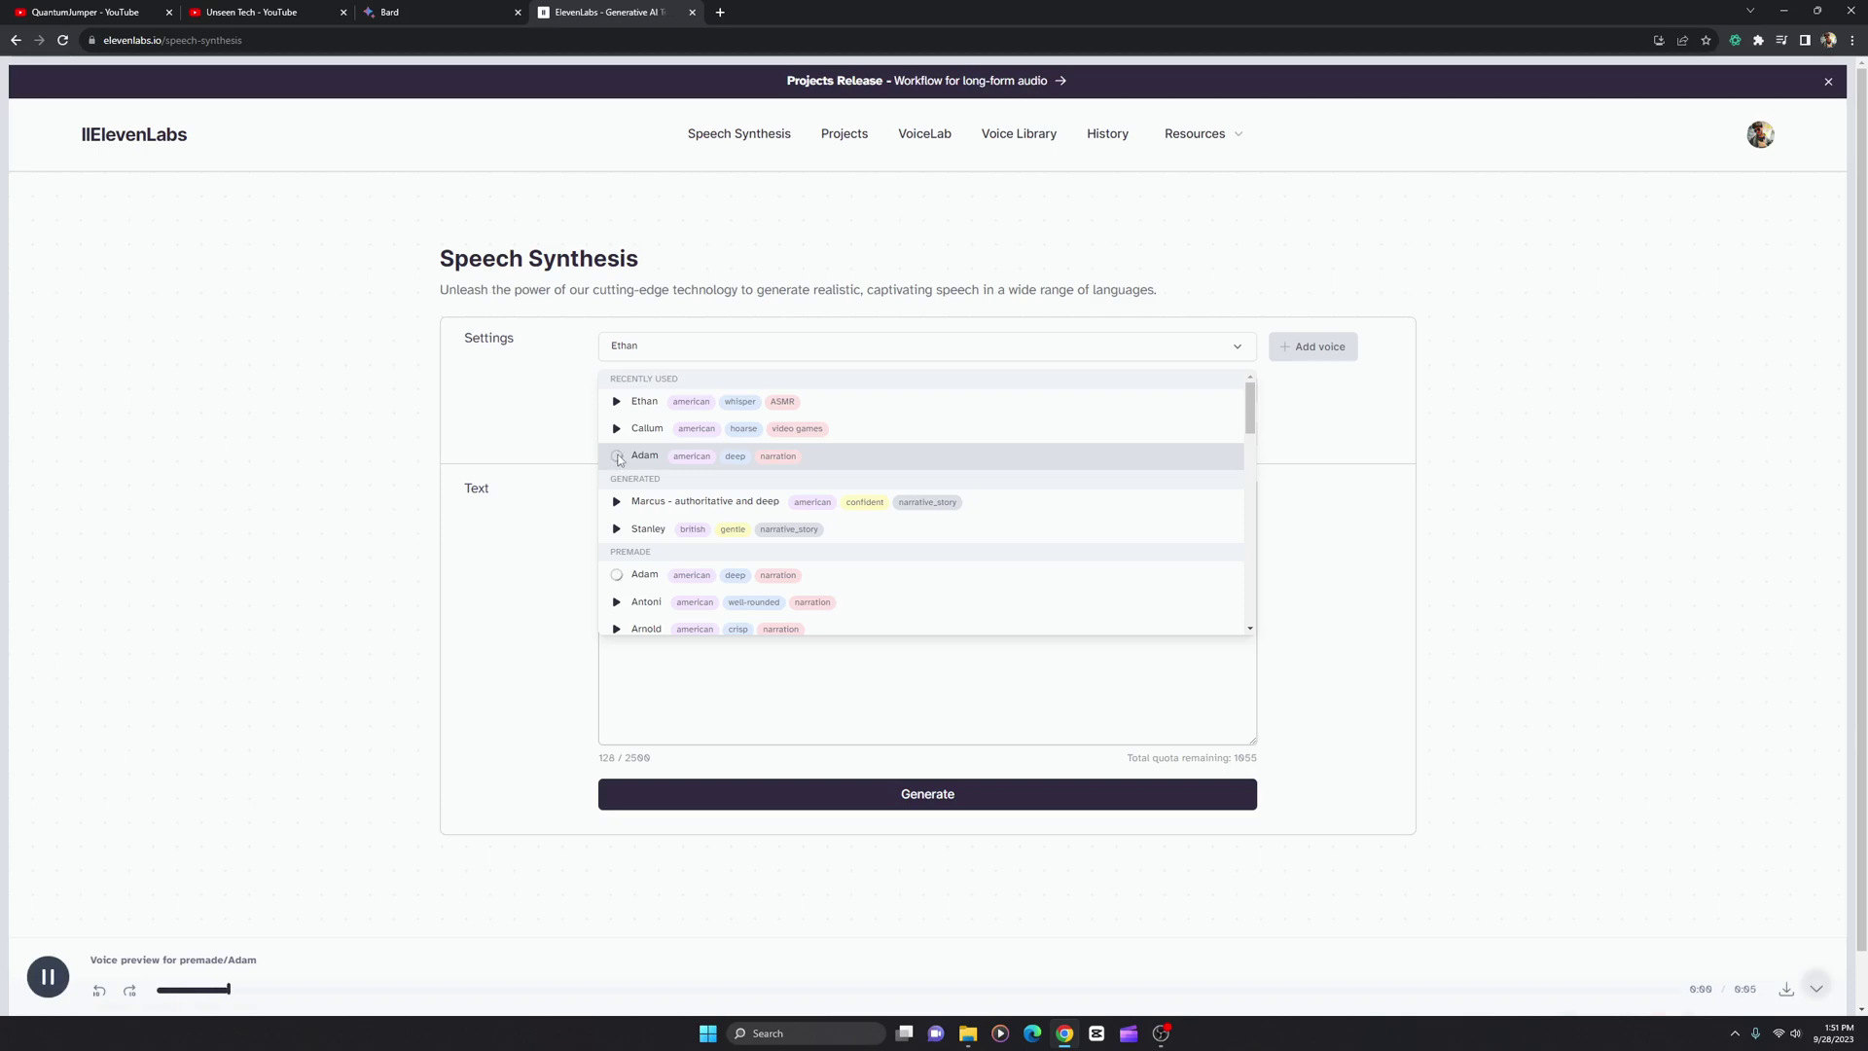
click(570, 438)
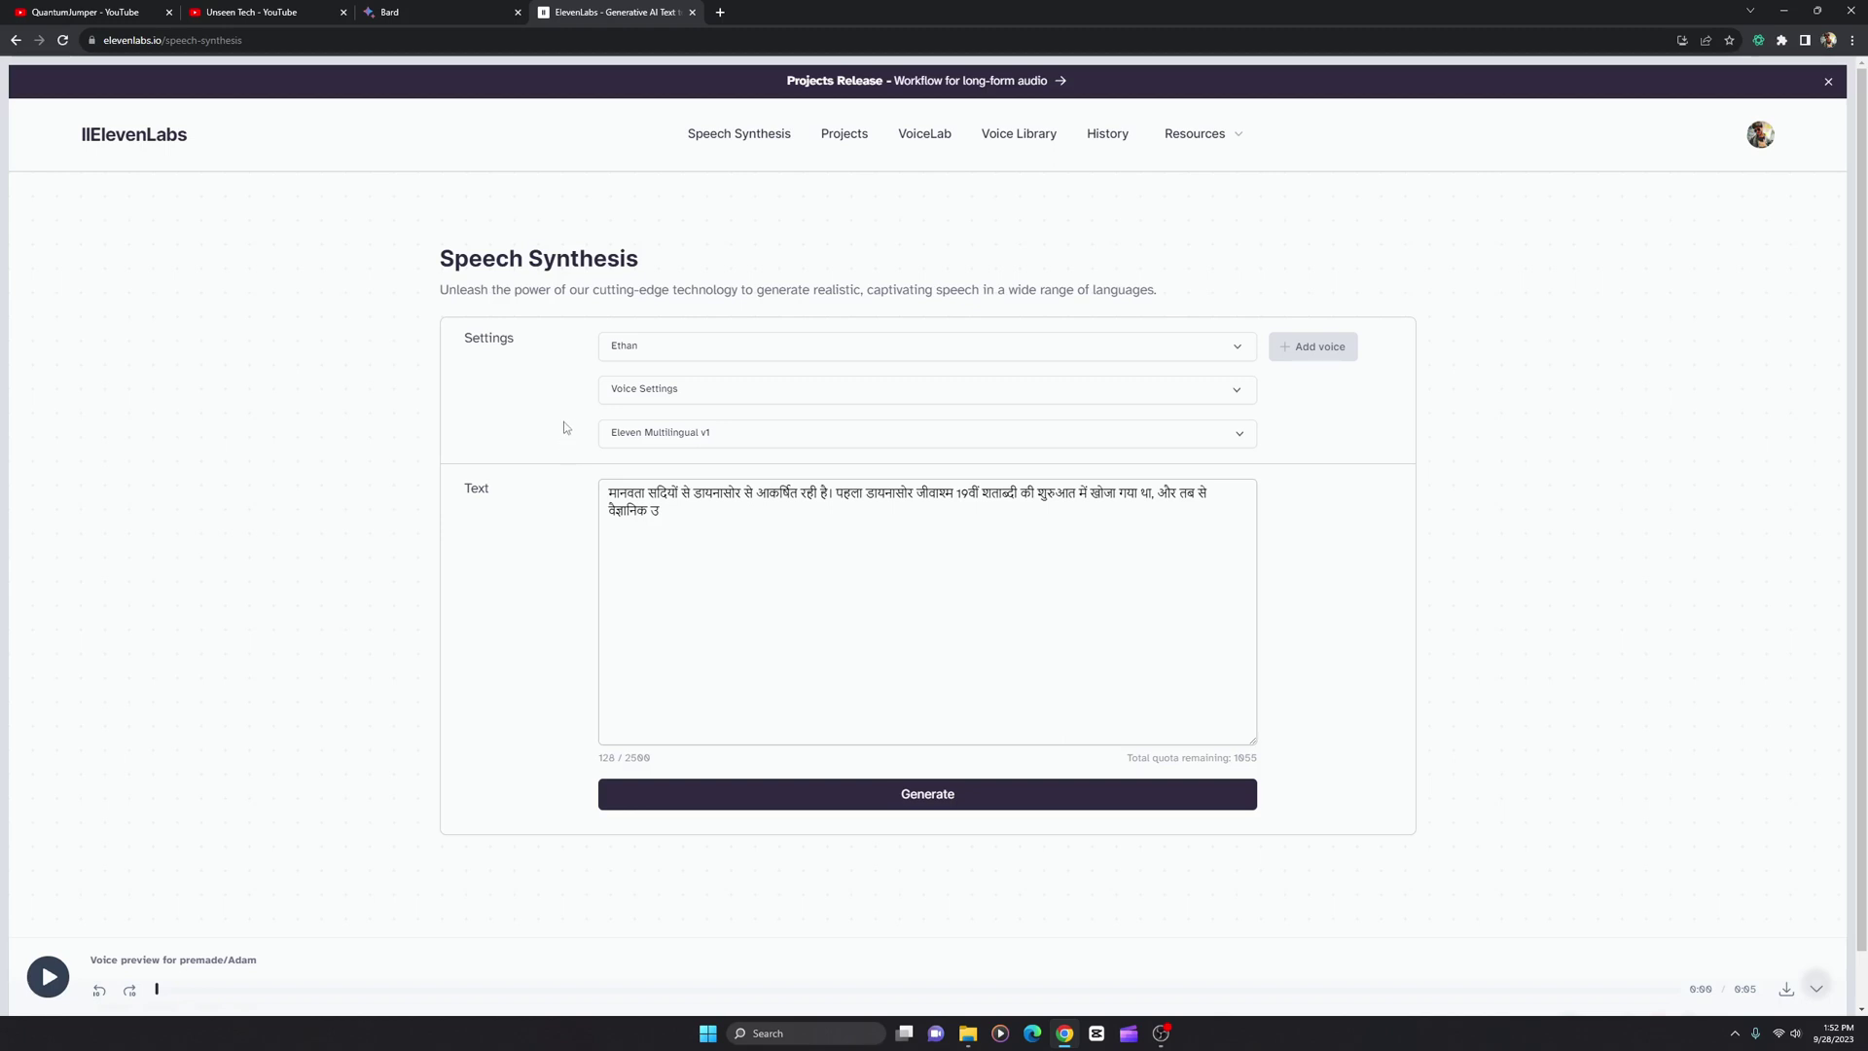
click(1220, 136)
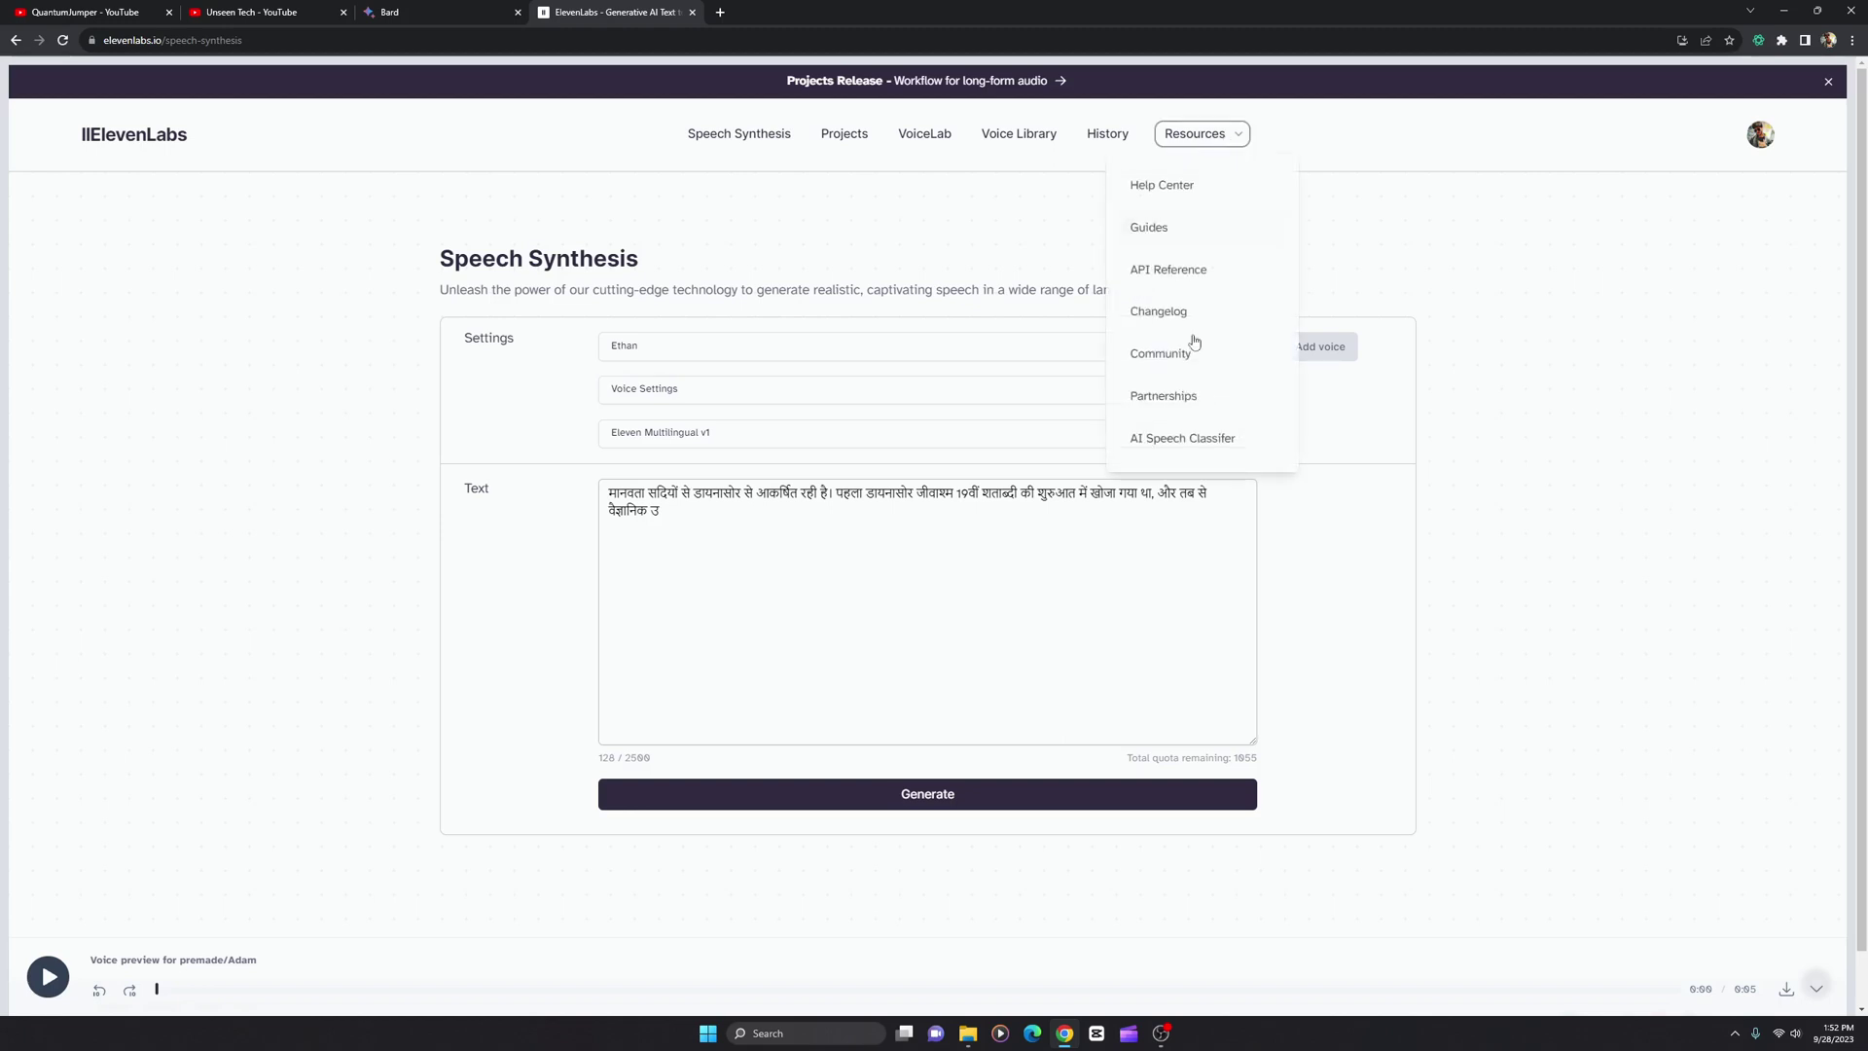
click(1183, 443)
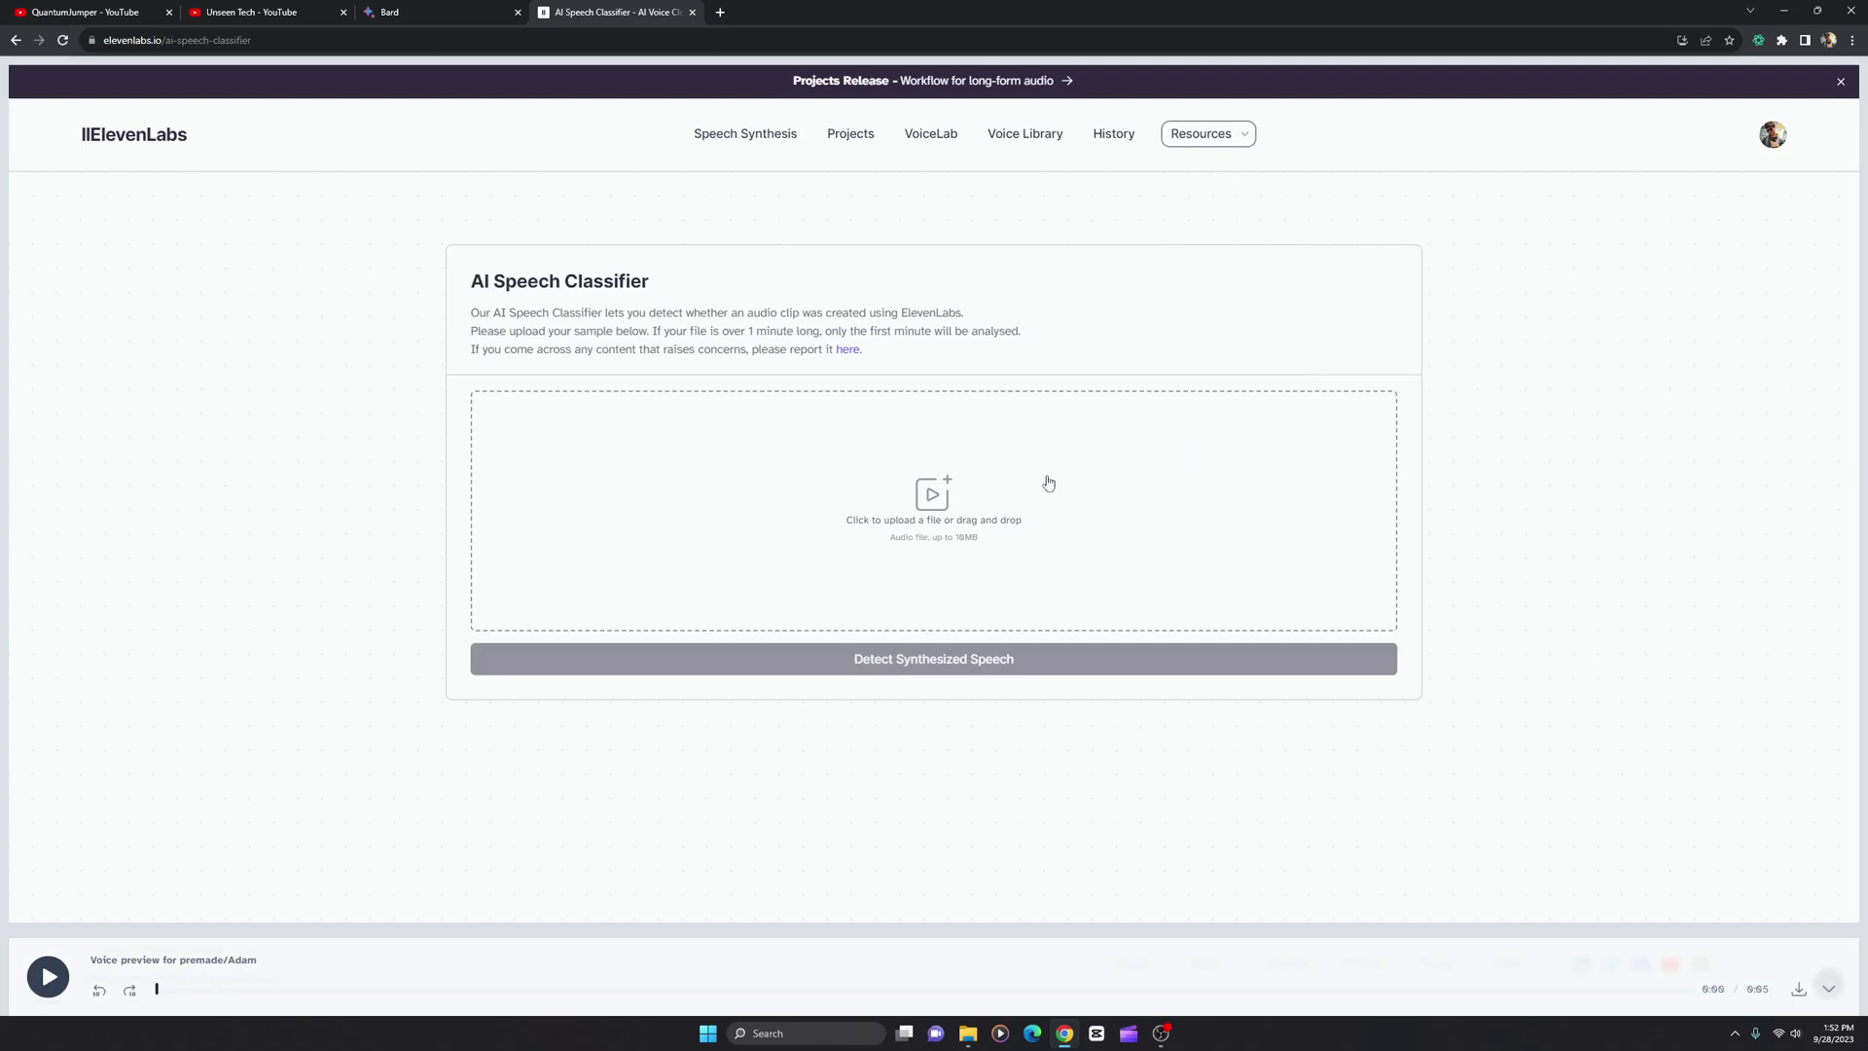
click(953, 495)
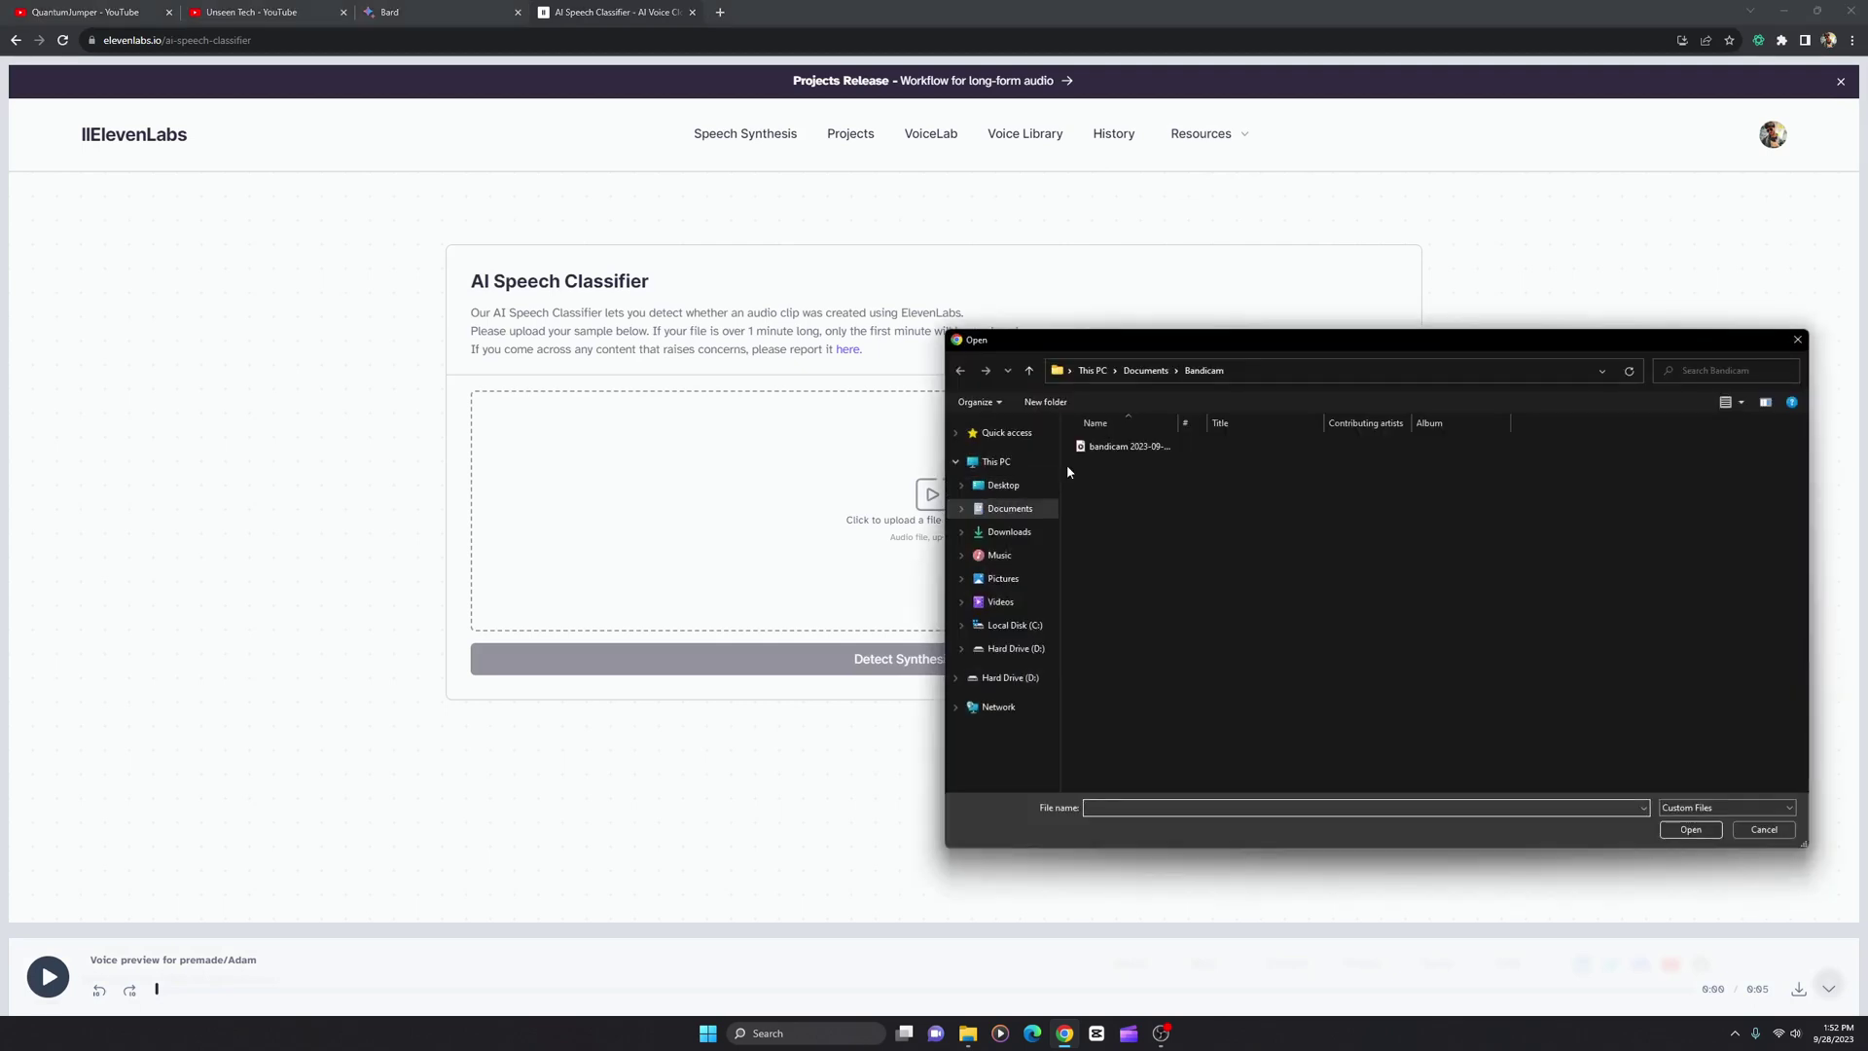
click(1129, 447)
click(1709, 829)
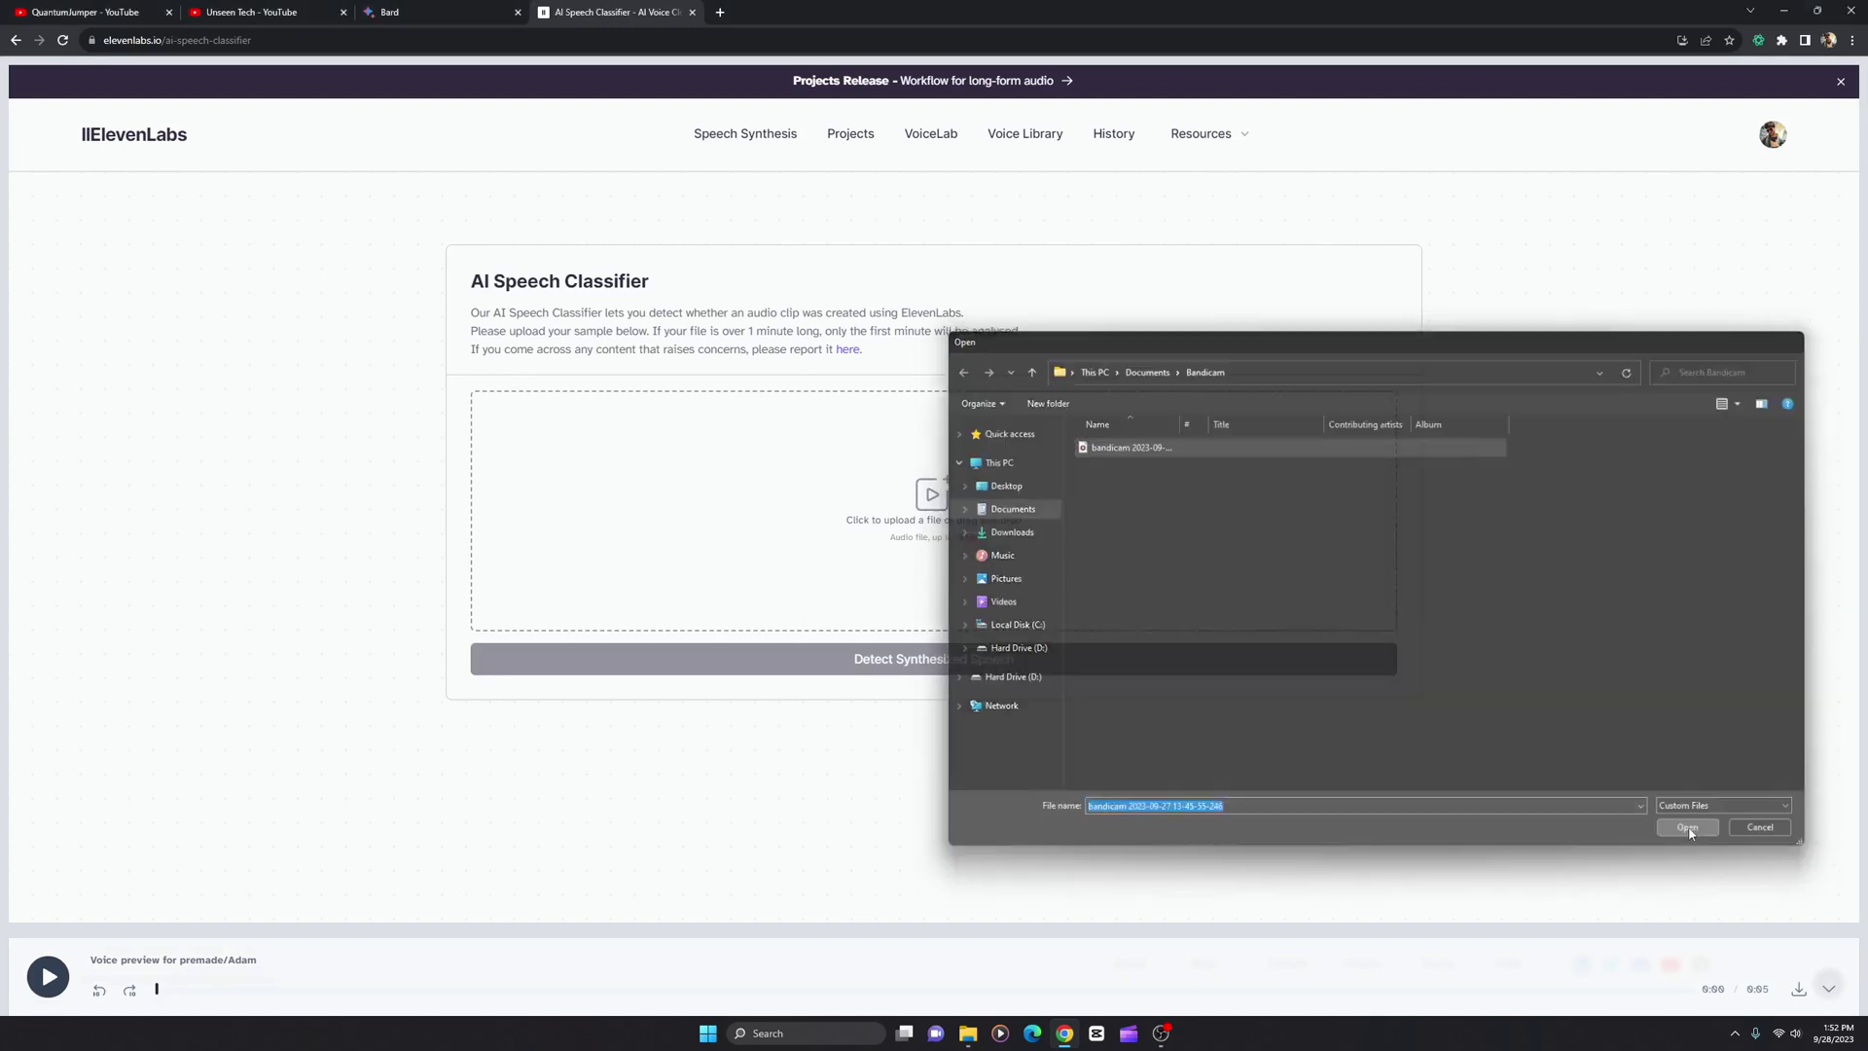
click(1012, 661)
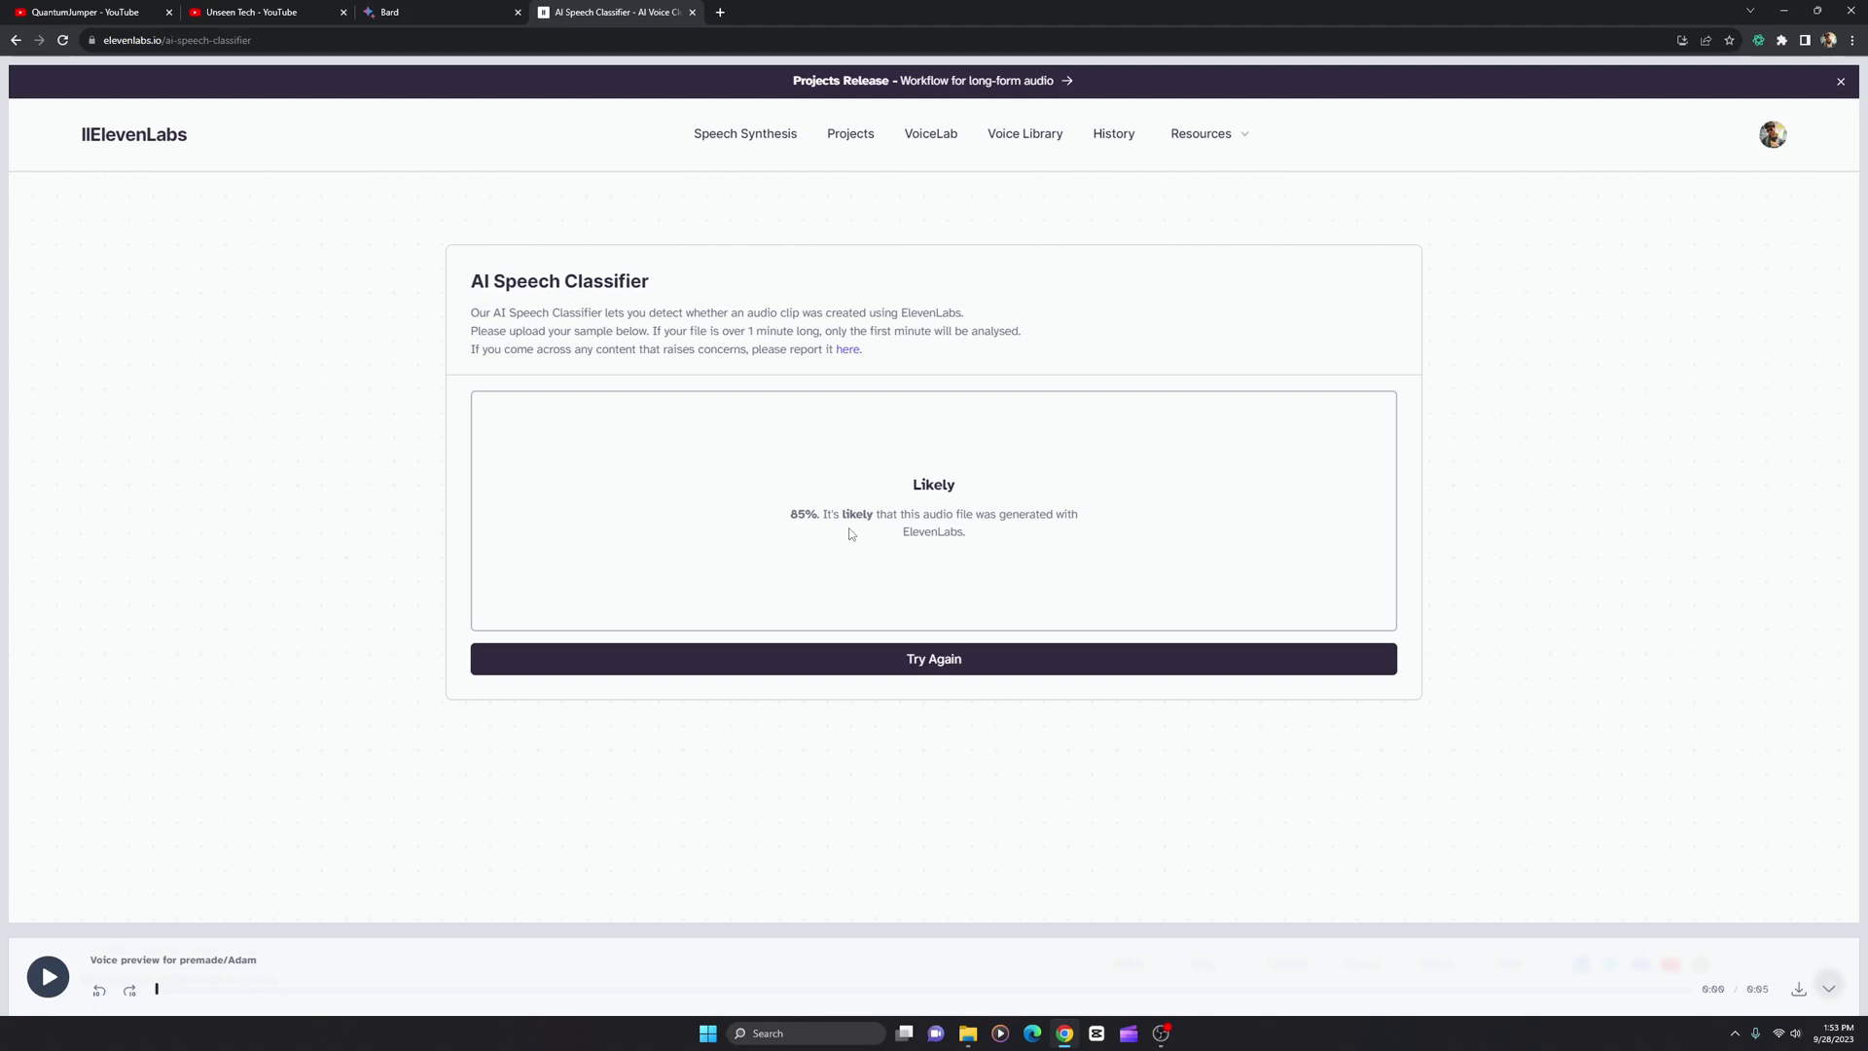
Return to Speech Synthesis and try again to generate audio from the Hindi text.
click(730, 137)
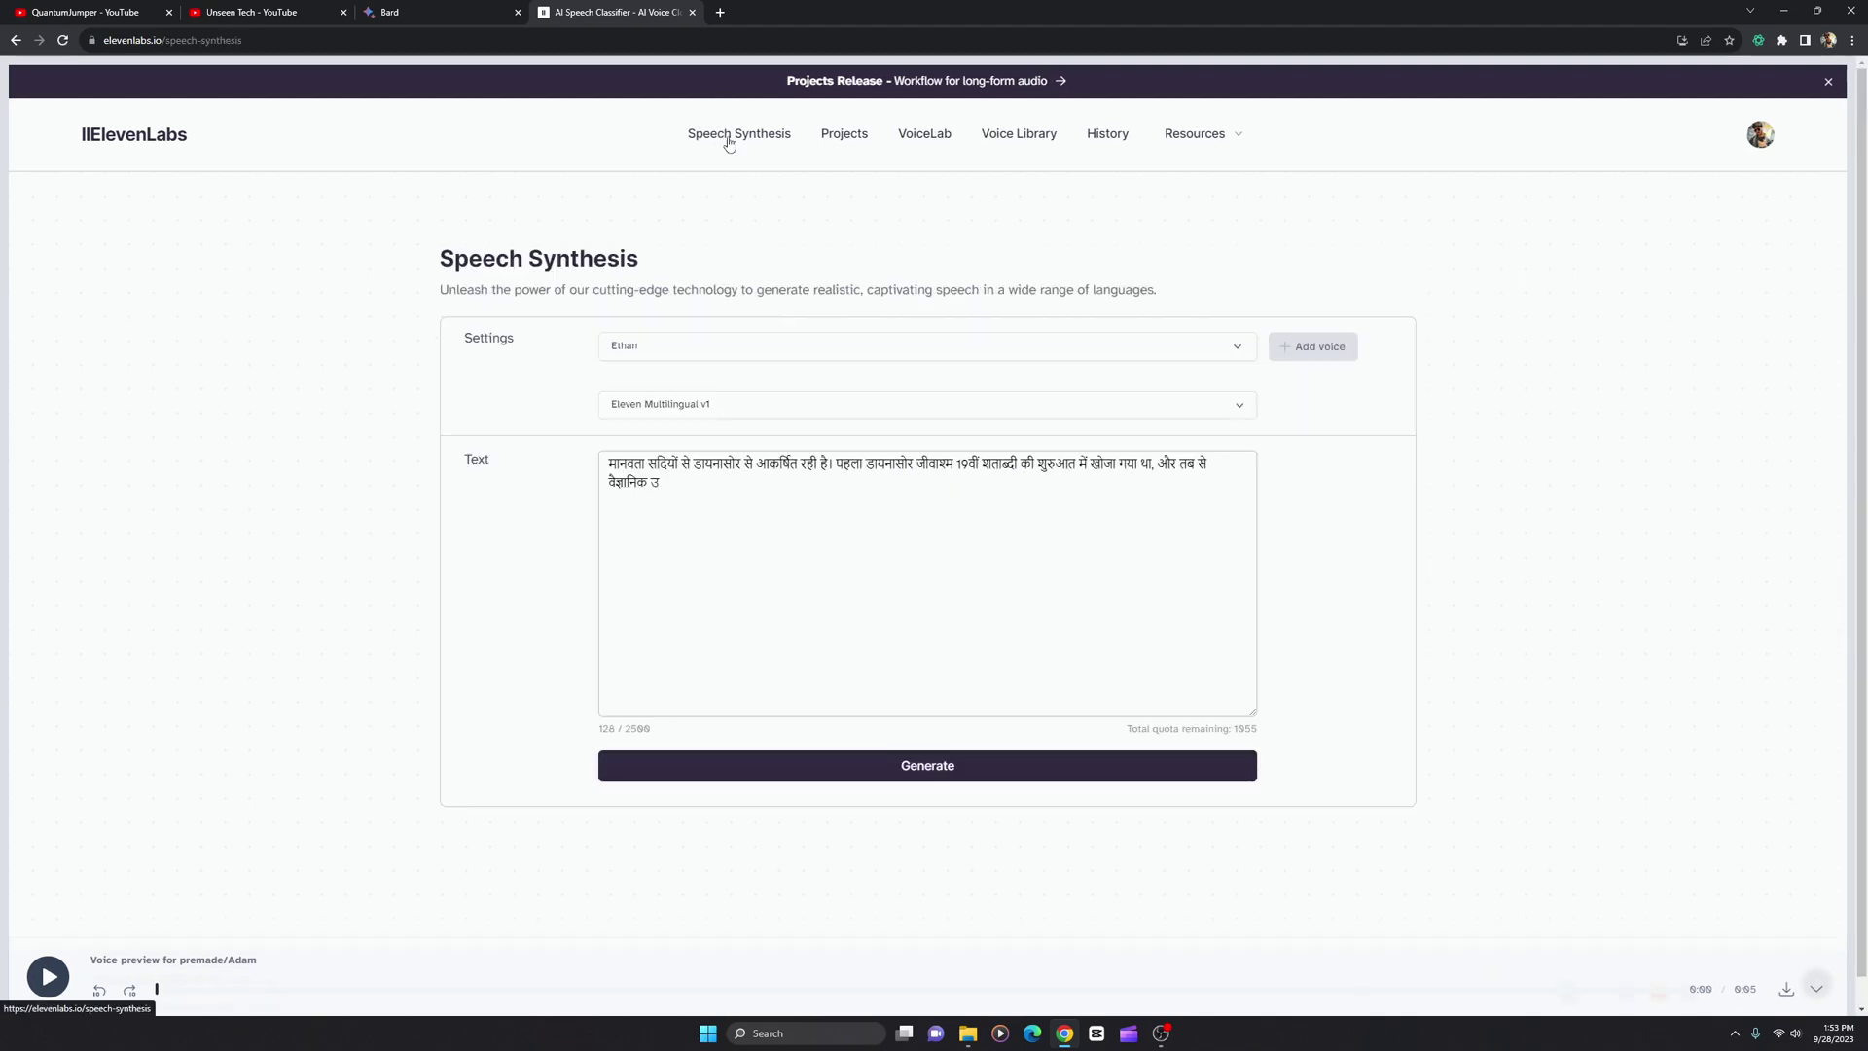
click(887, 793)
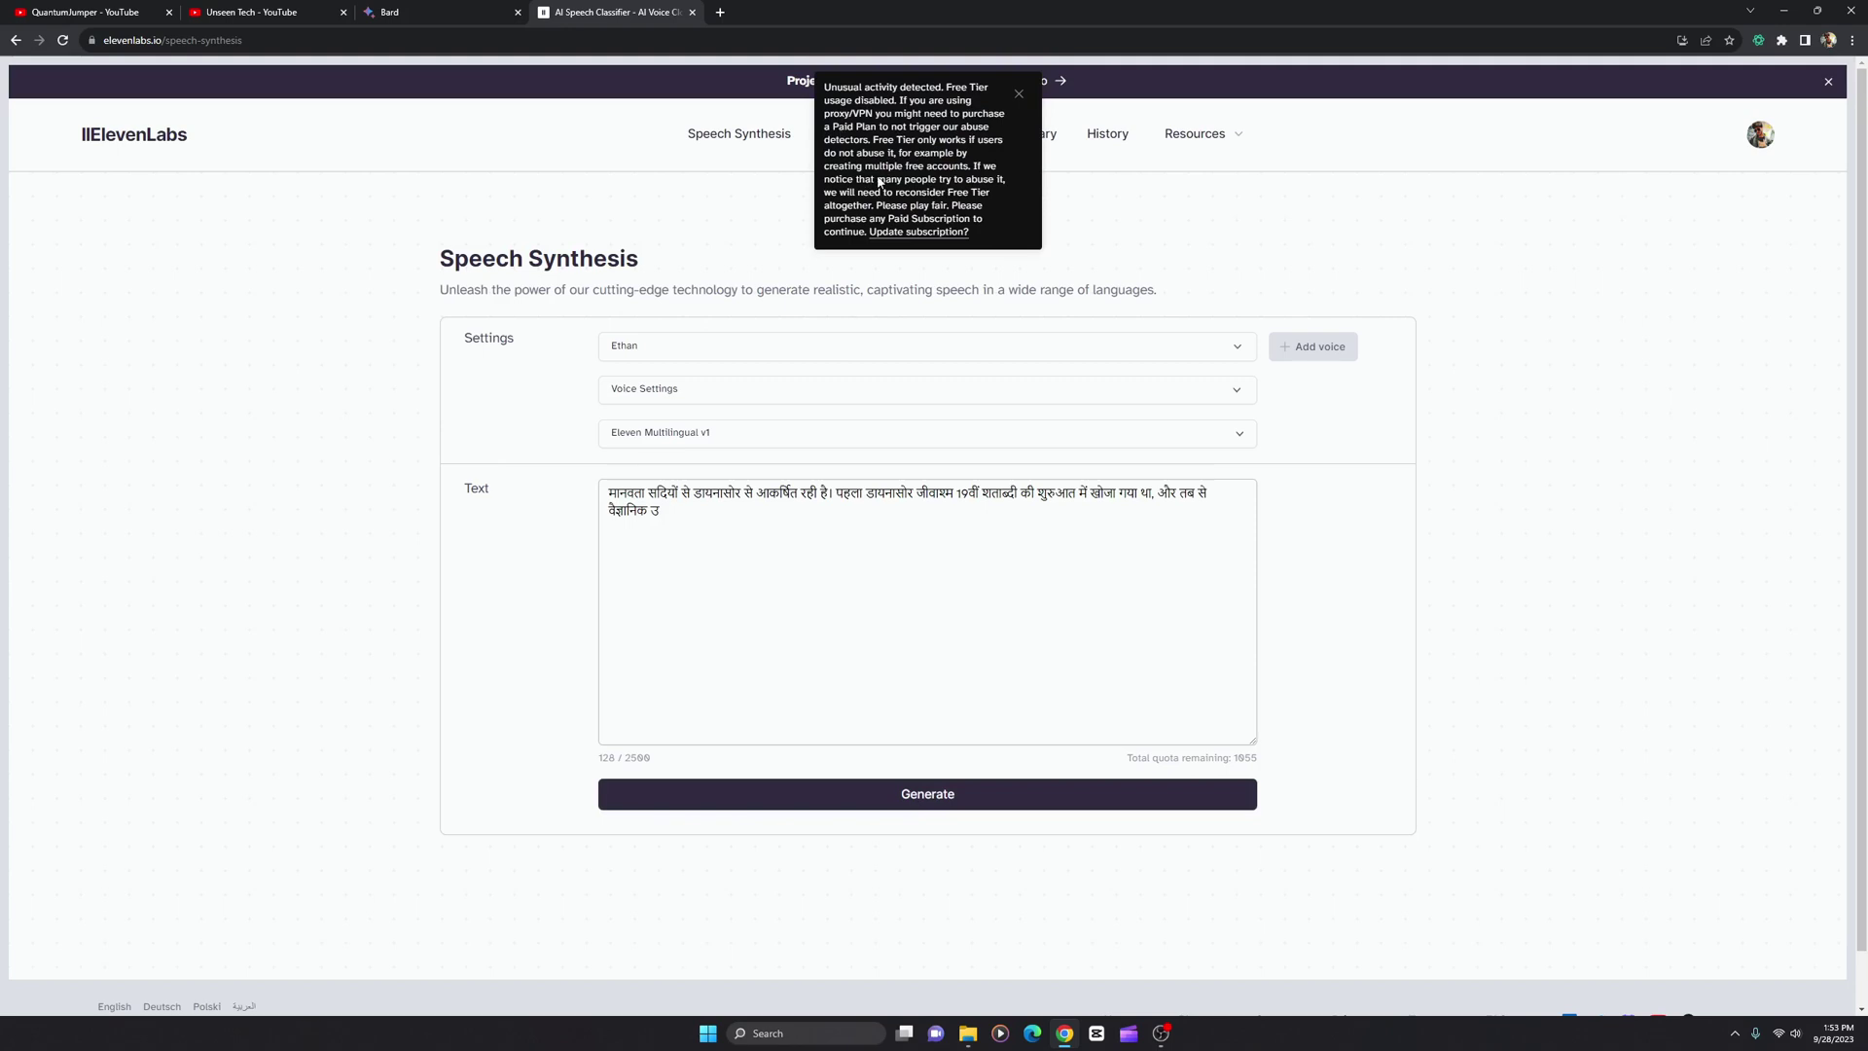
Find the Hour One website through a web search for "hourone" and log in to its video app.
click(696, 43)
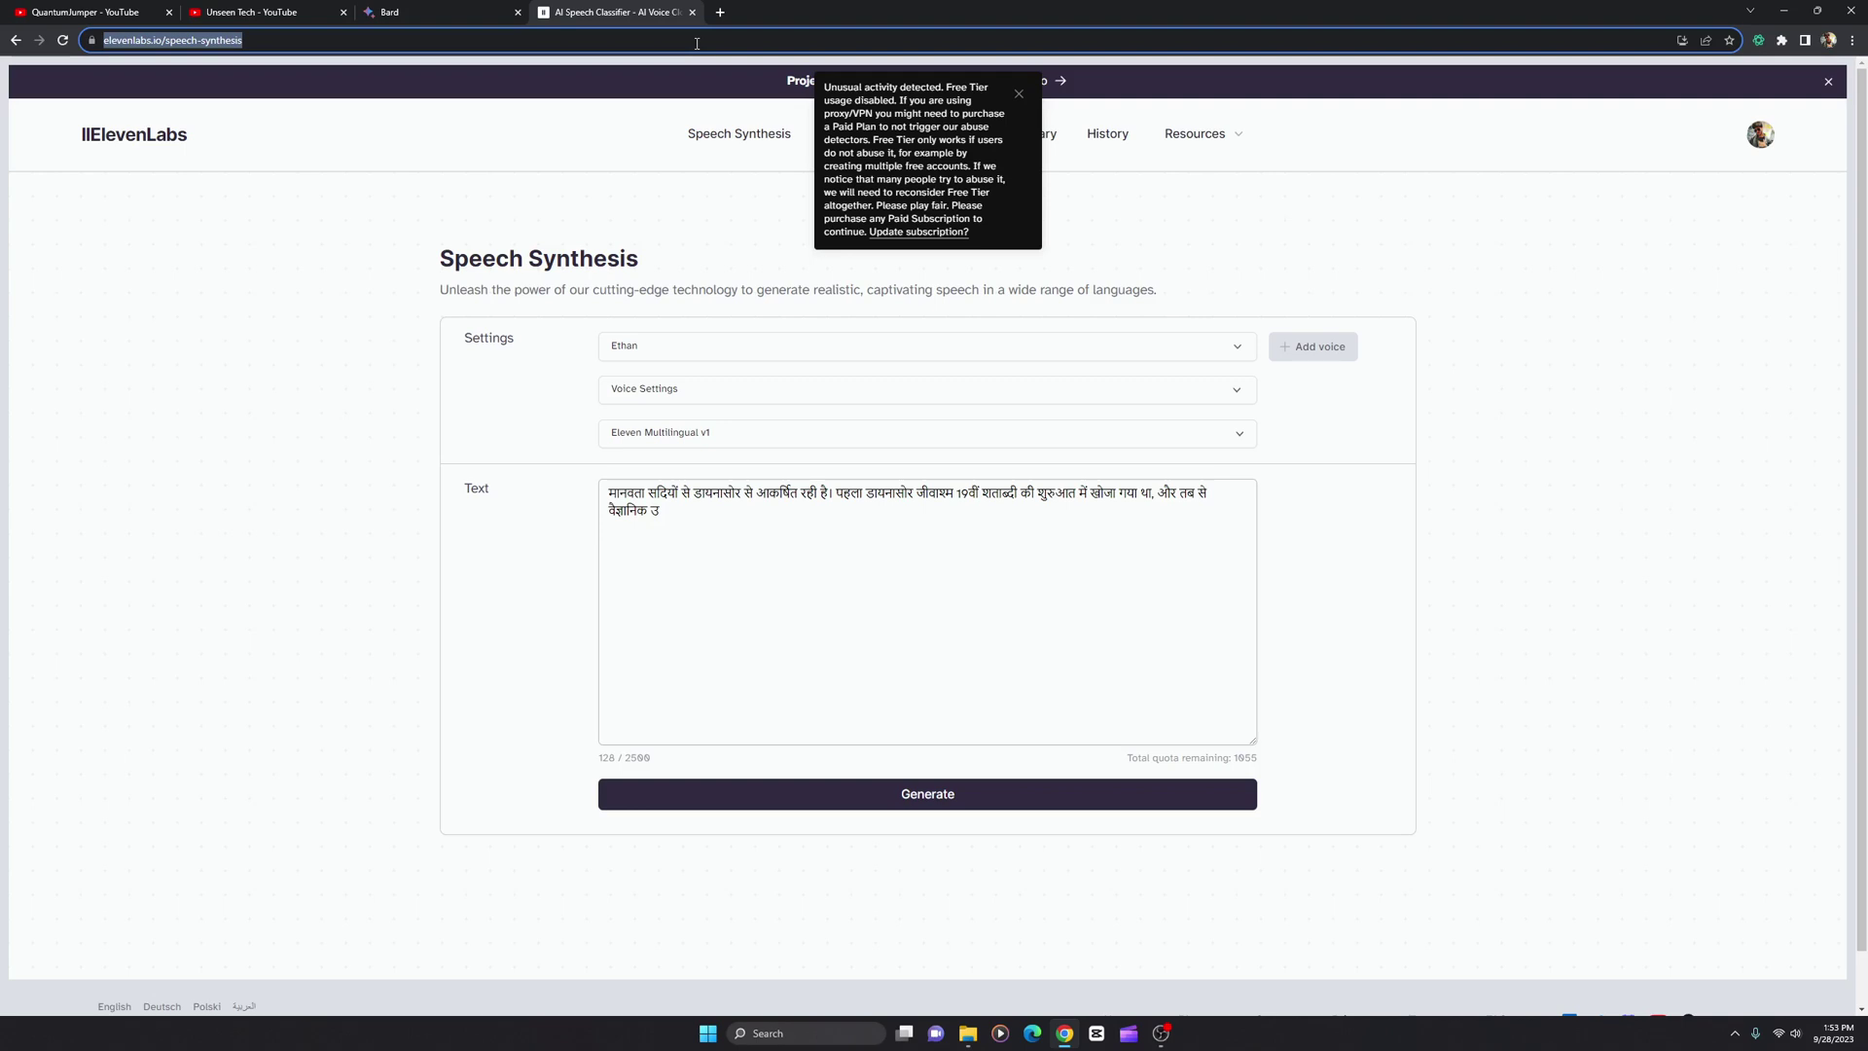
text(h)
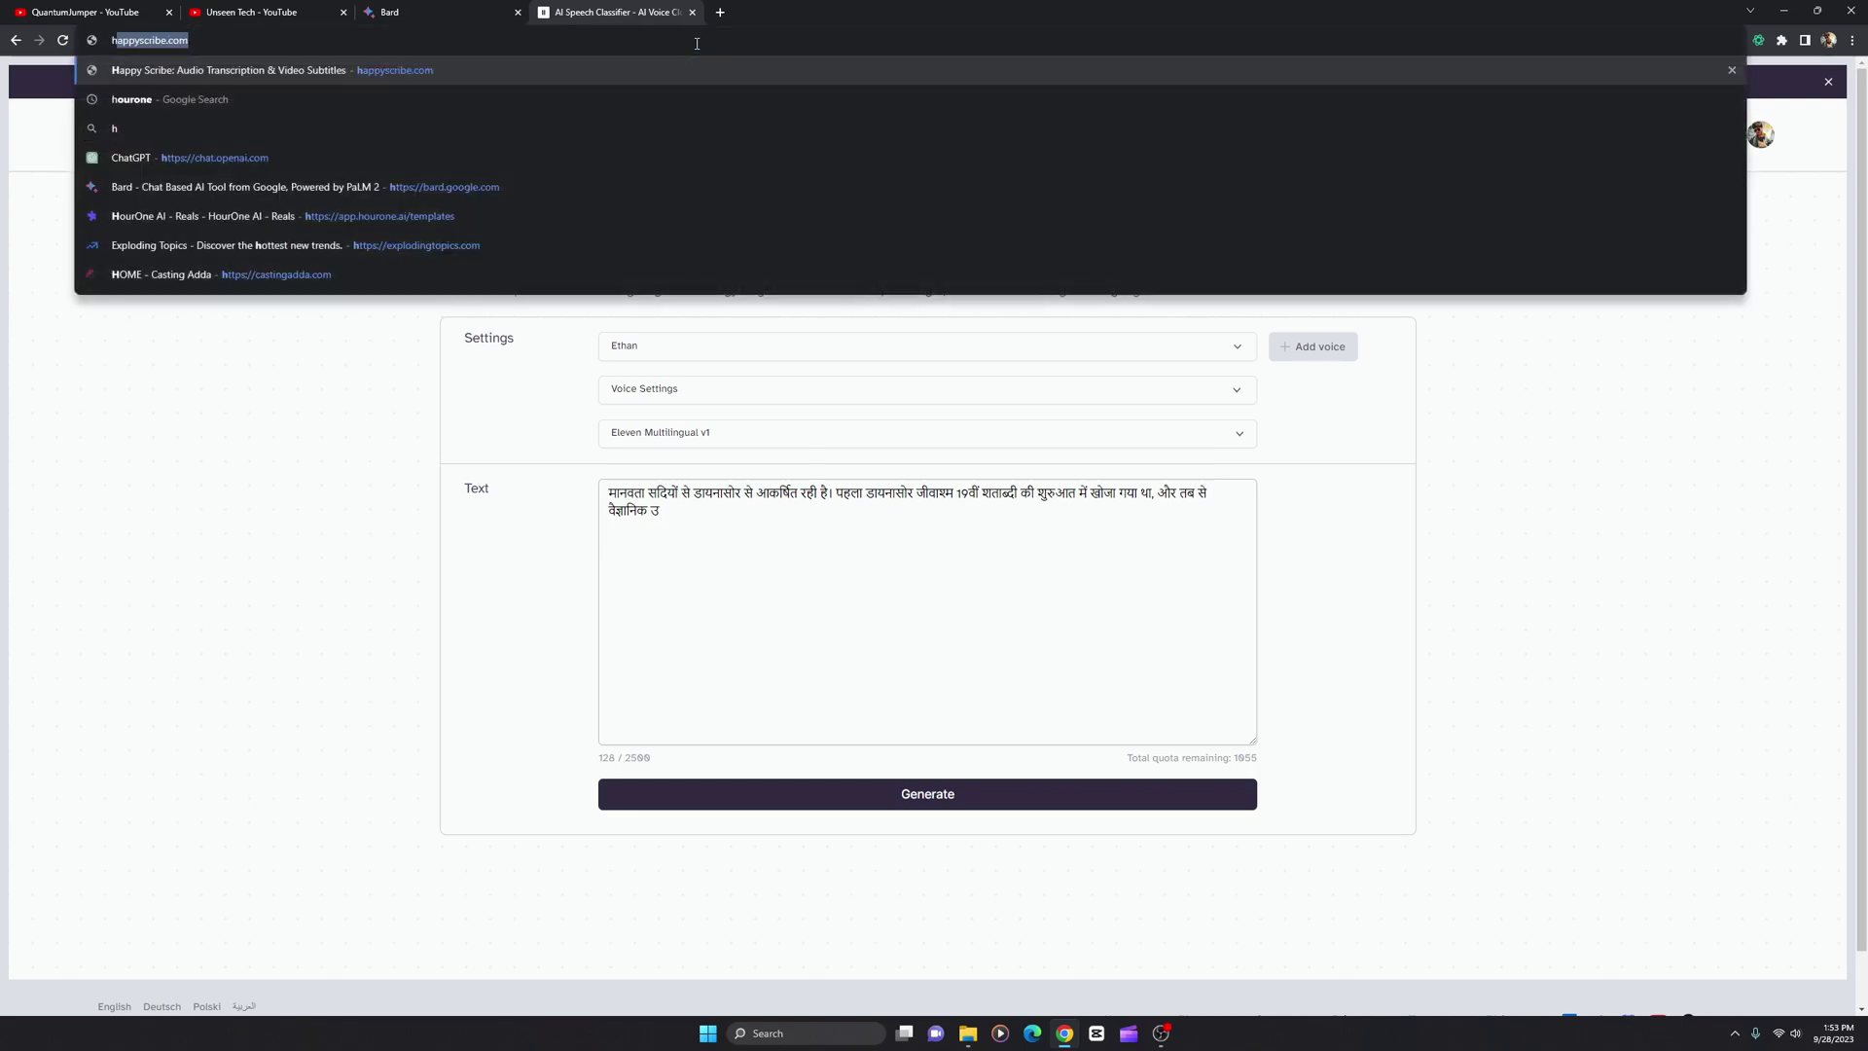
text(ourone)
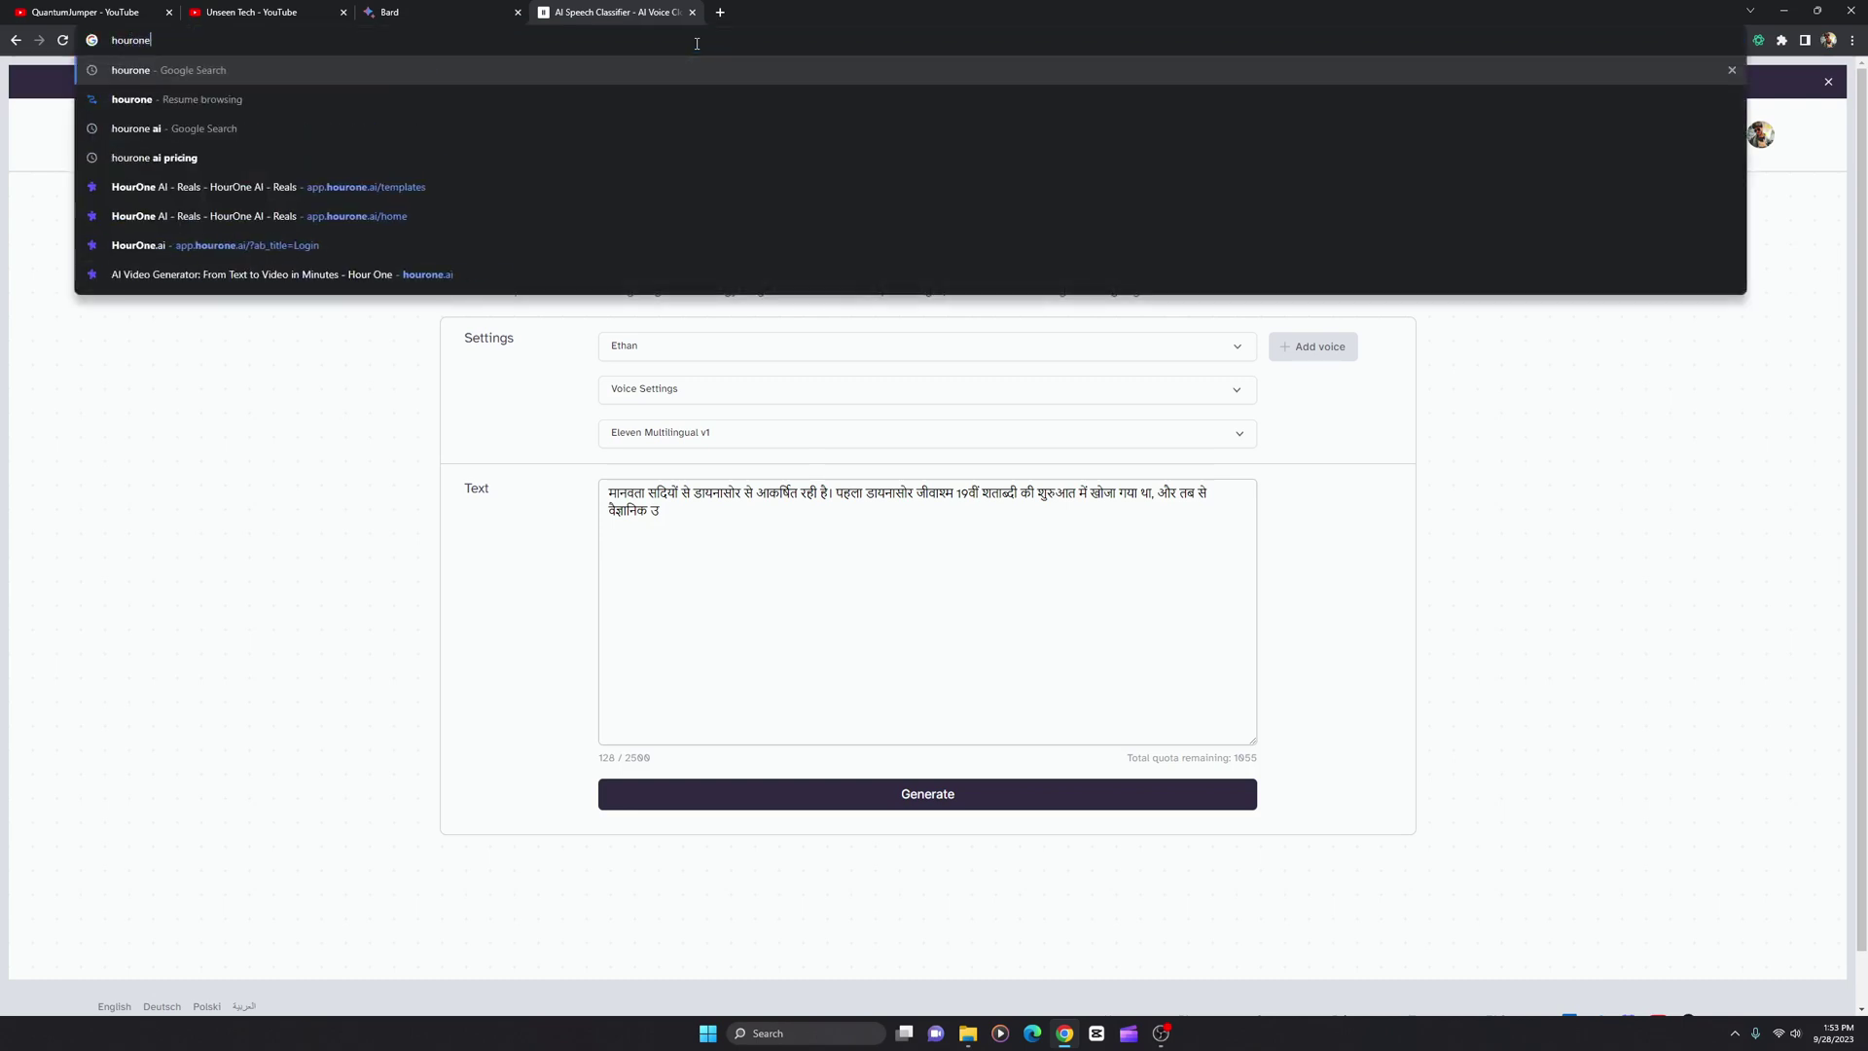
key(Return)
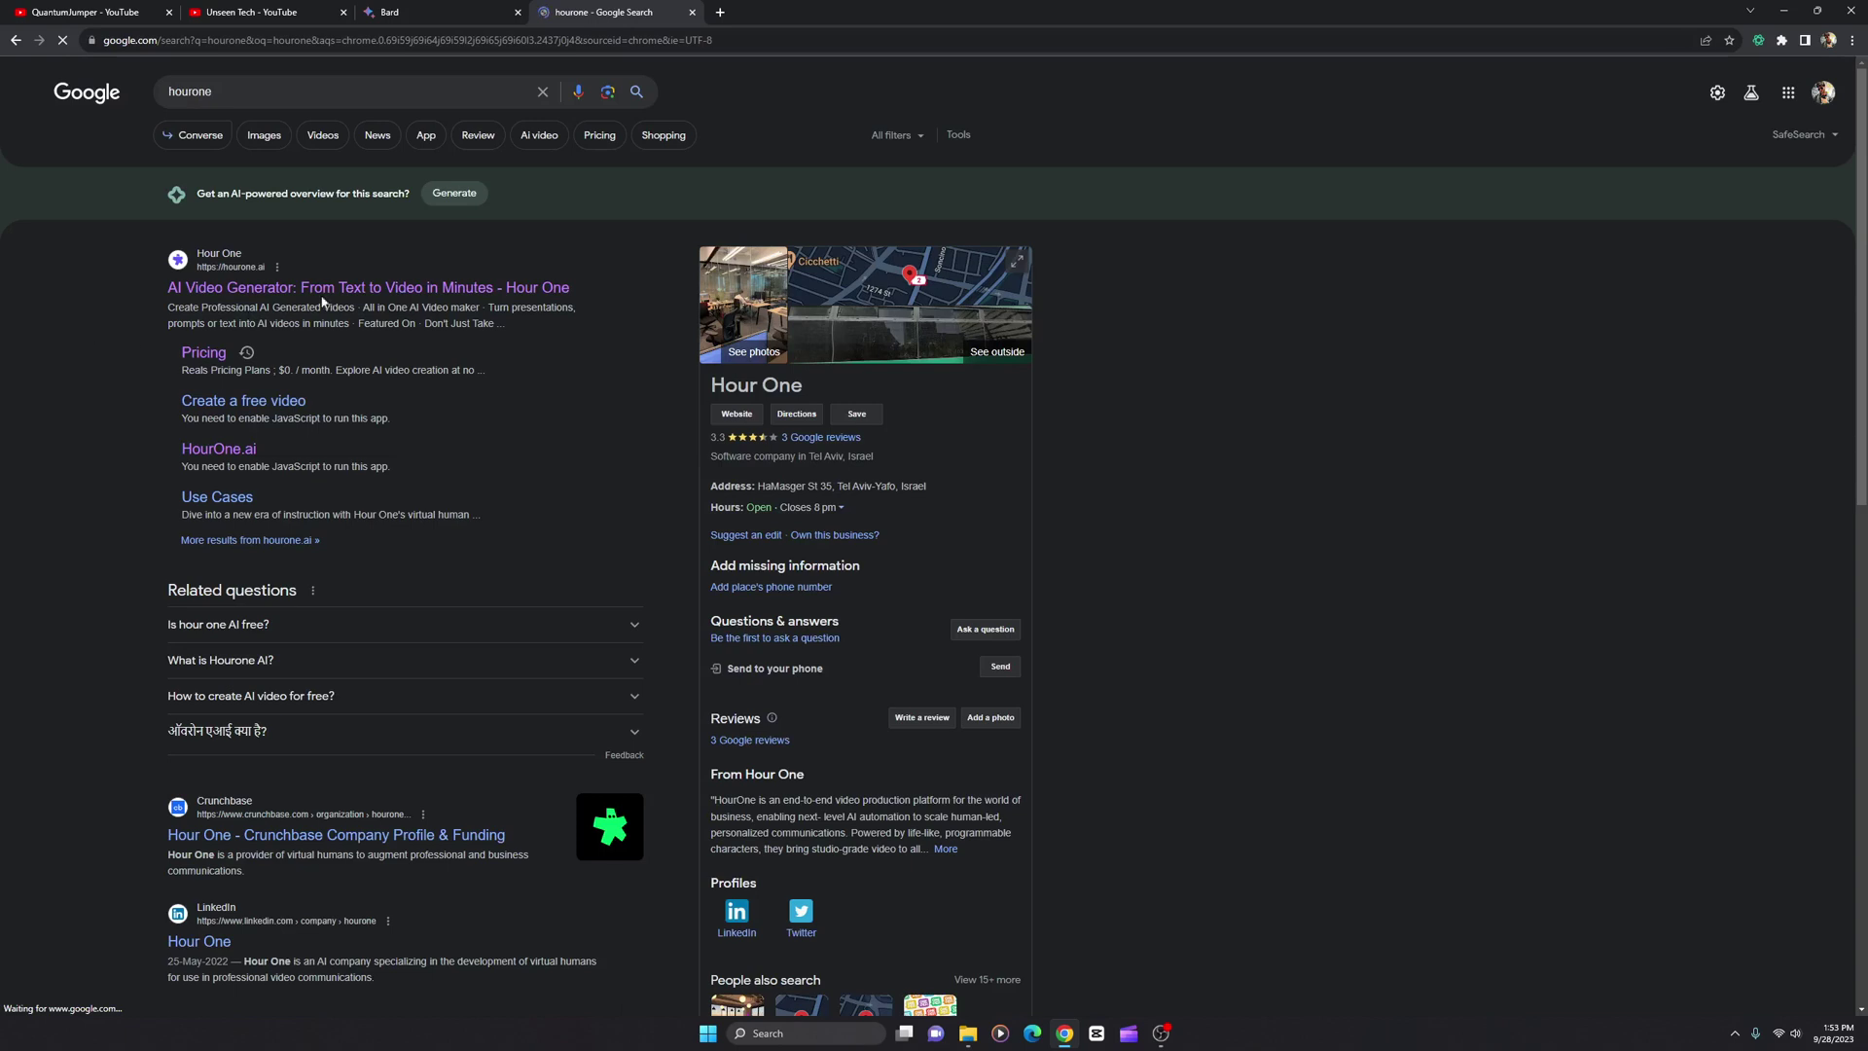
click(338, 289)
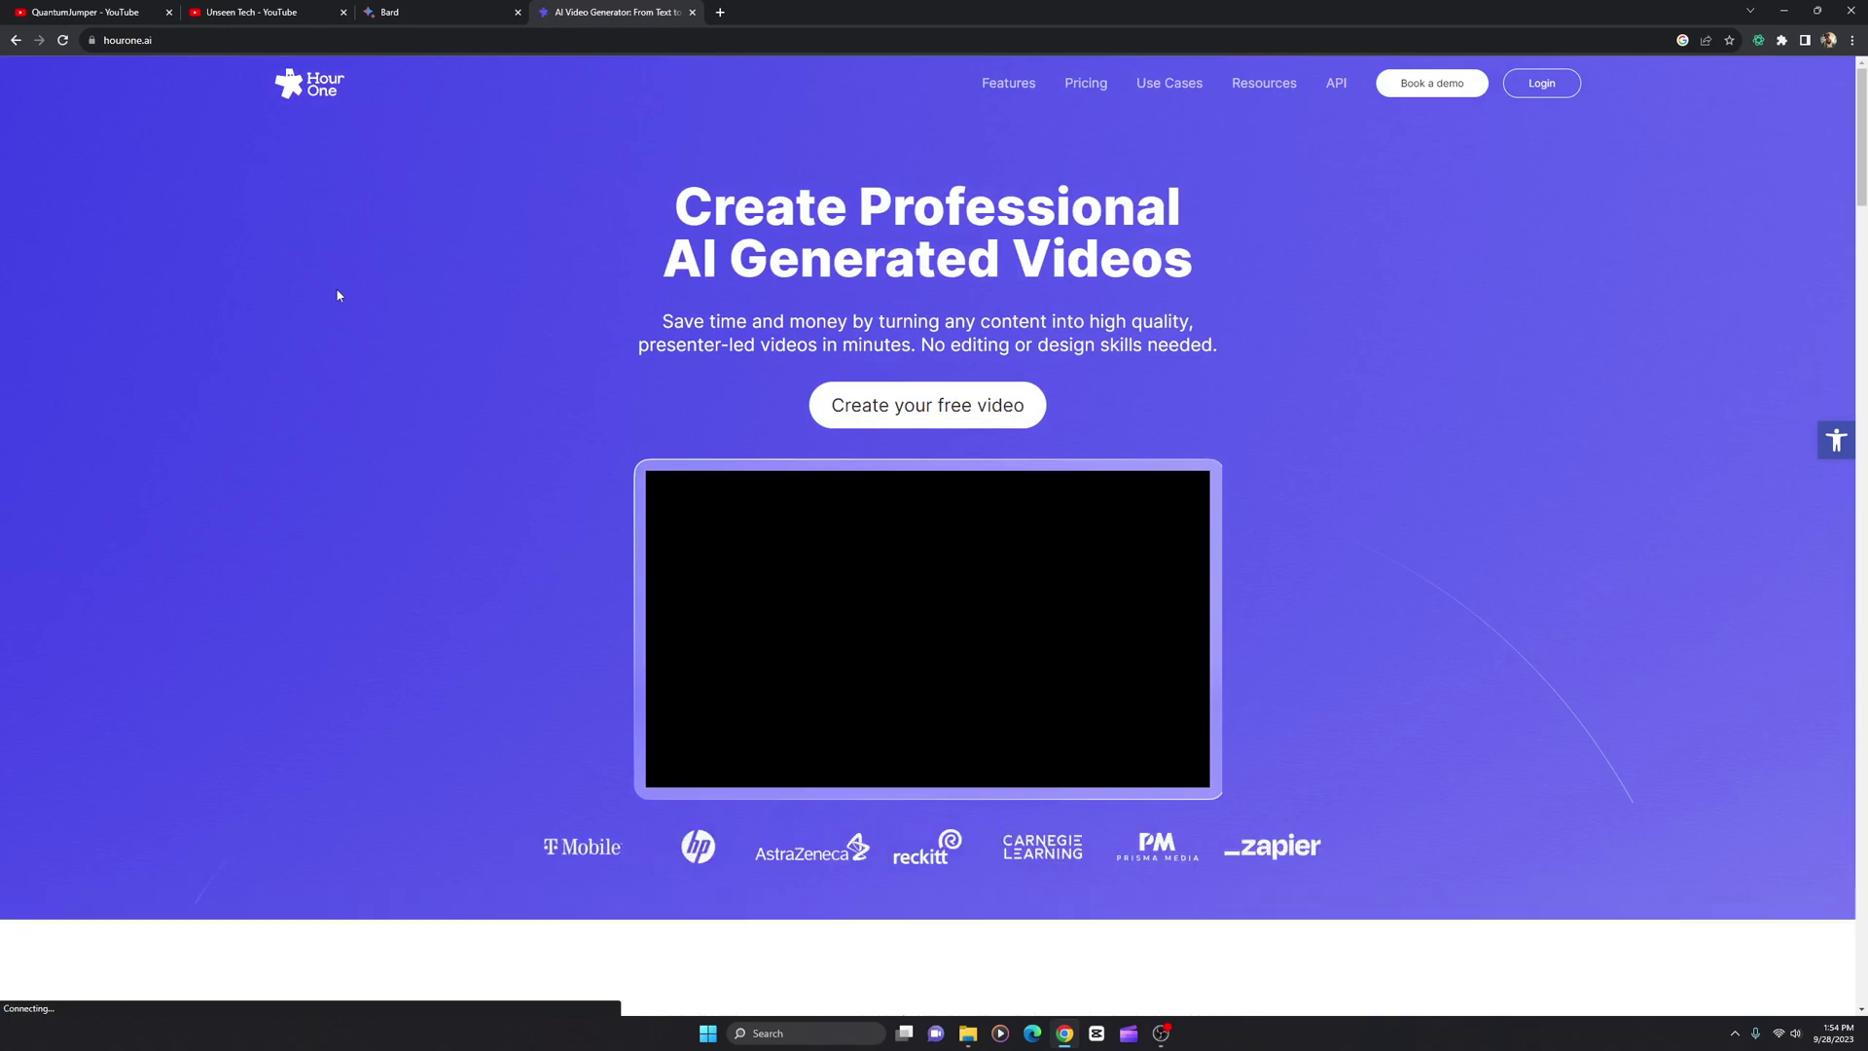
click(1543, 96)
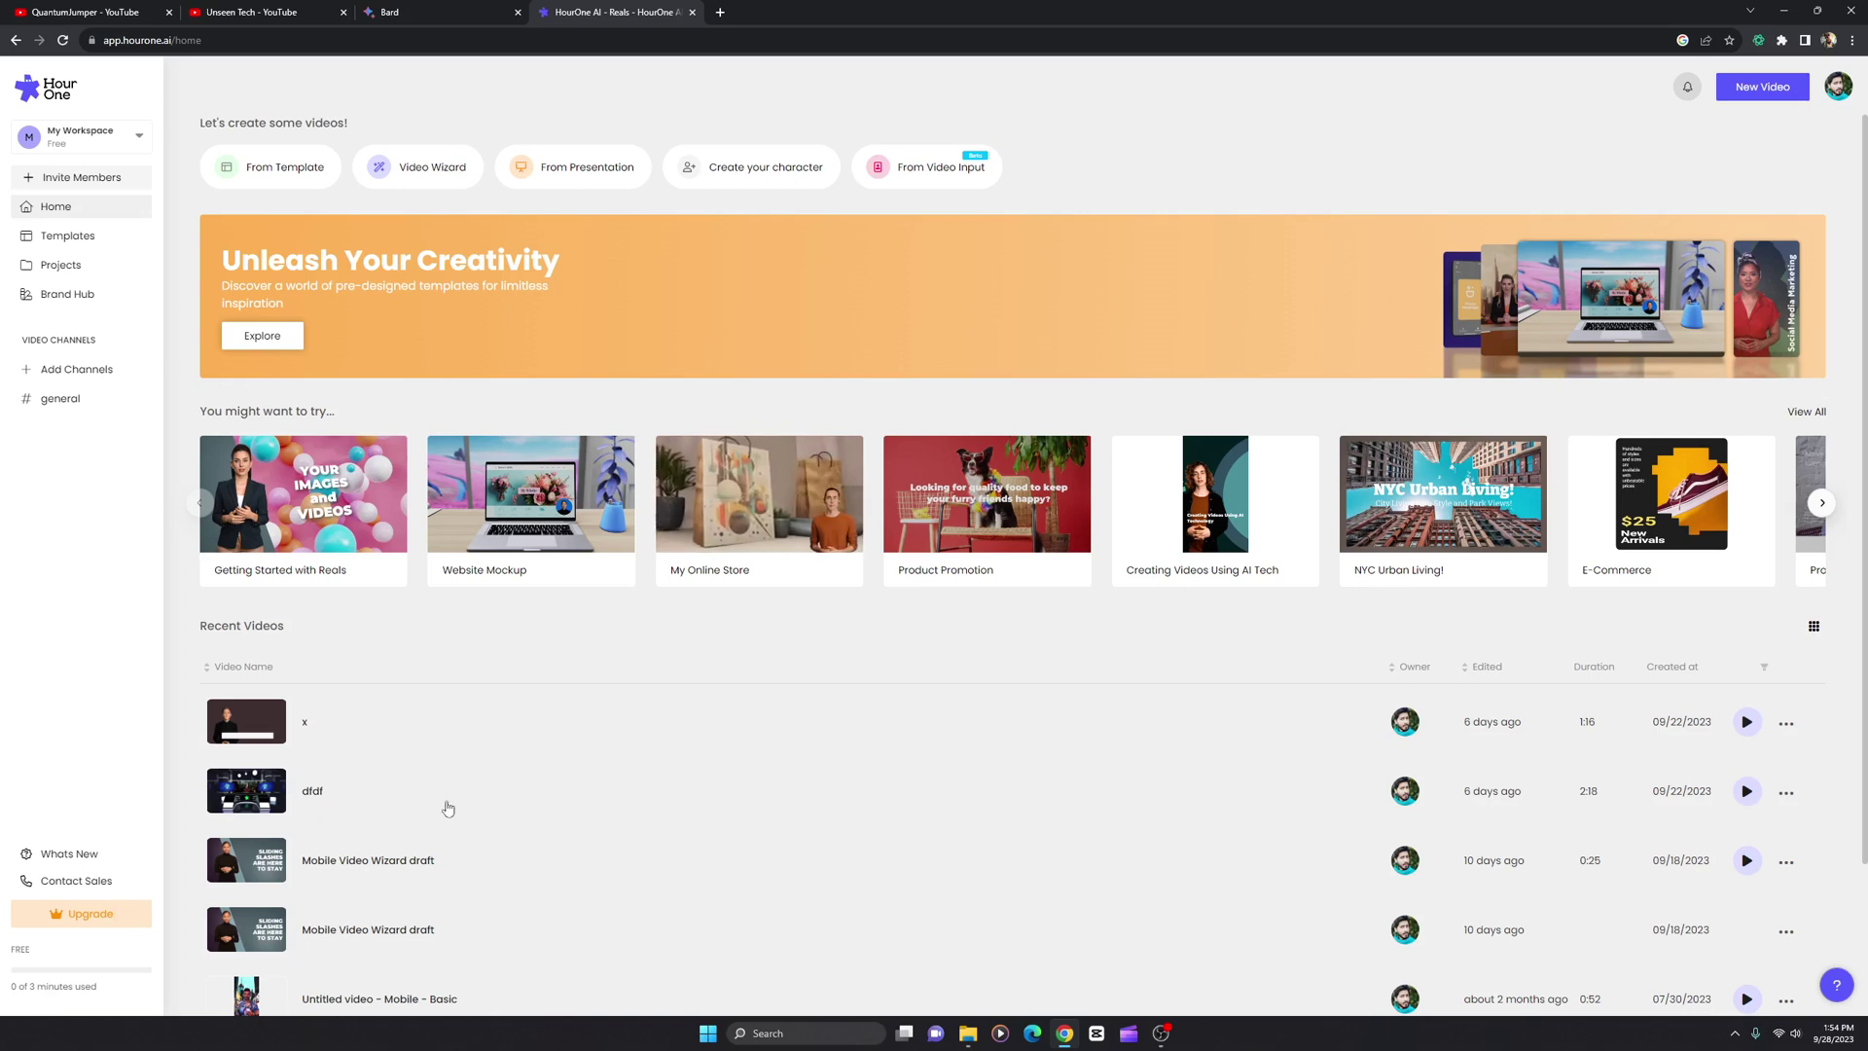
Open the recent video named x in the Hour One editor.
scroll(610, 707, down, 1)
scroll(610, 707, down, 2)
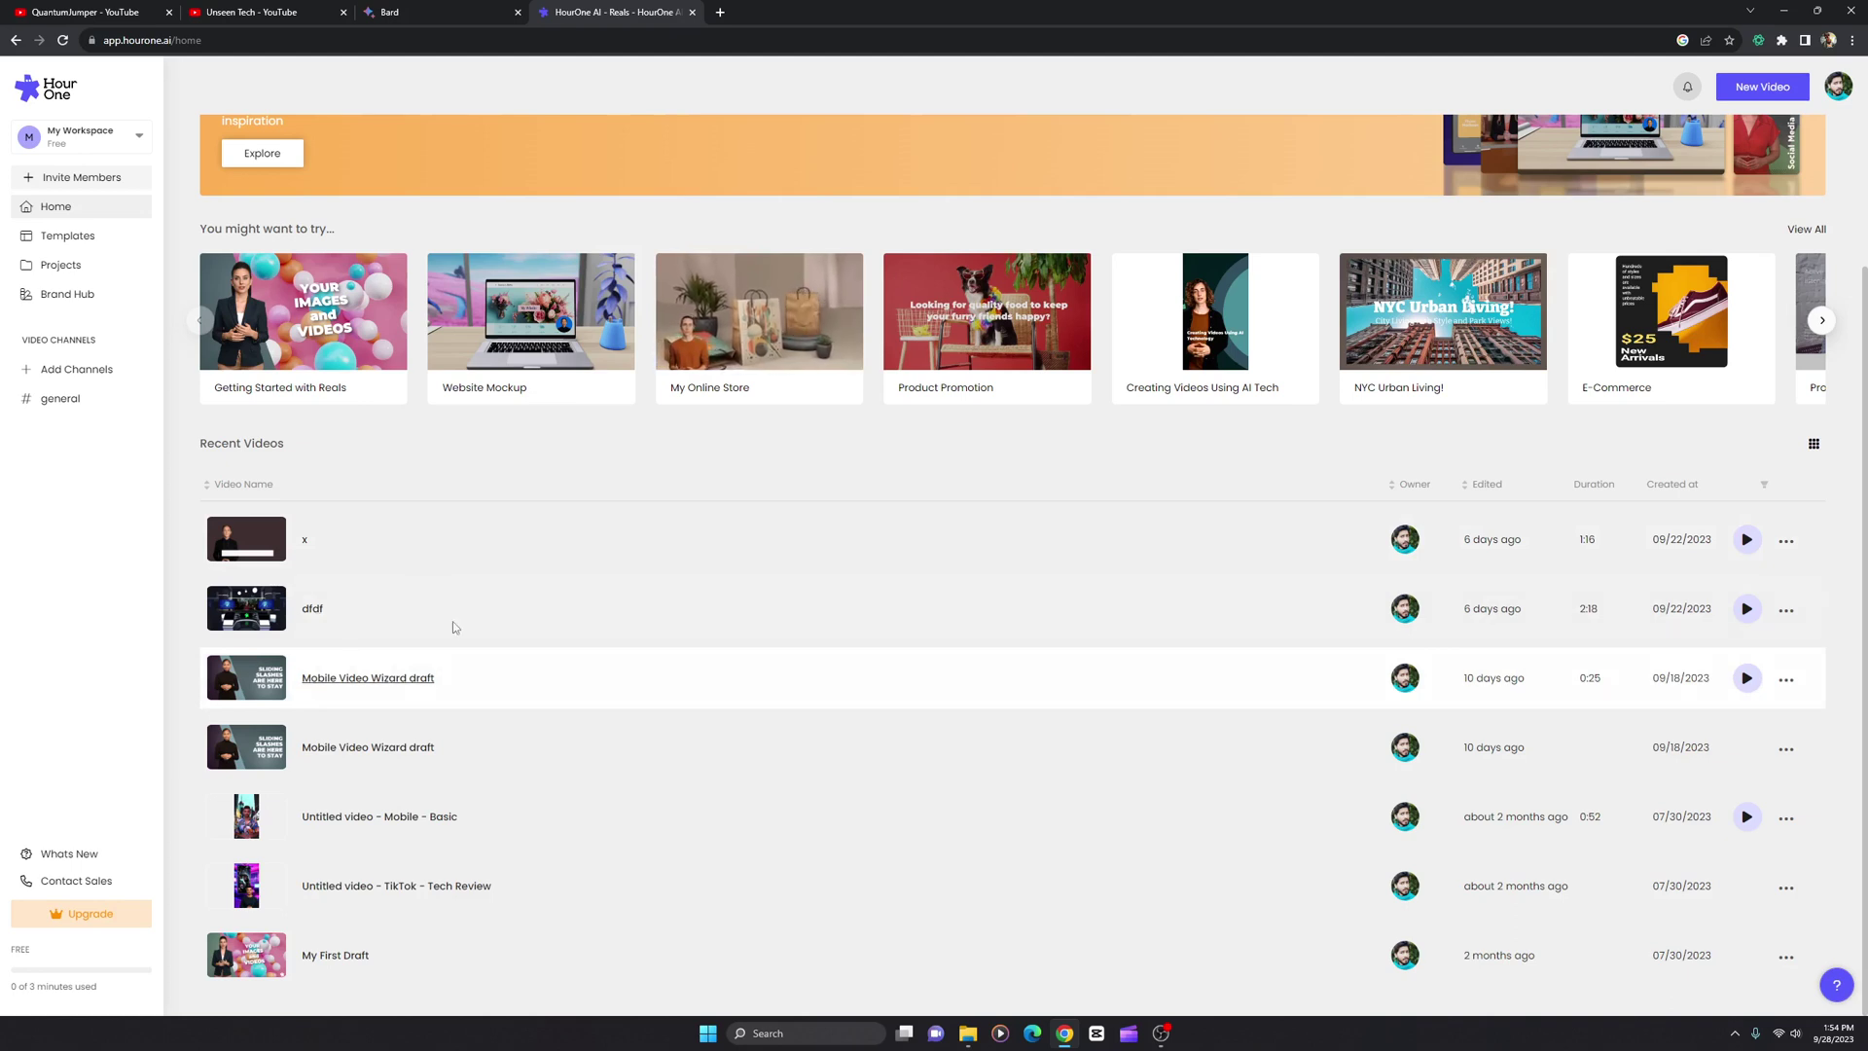
click(1786, 541)
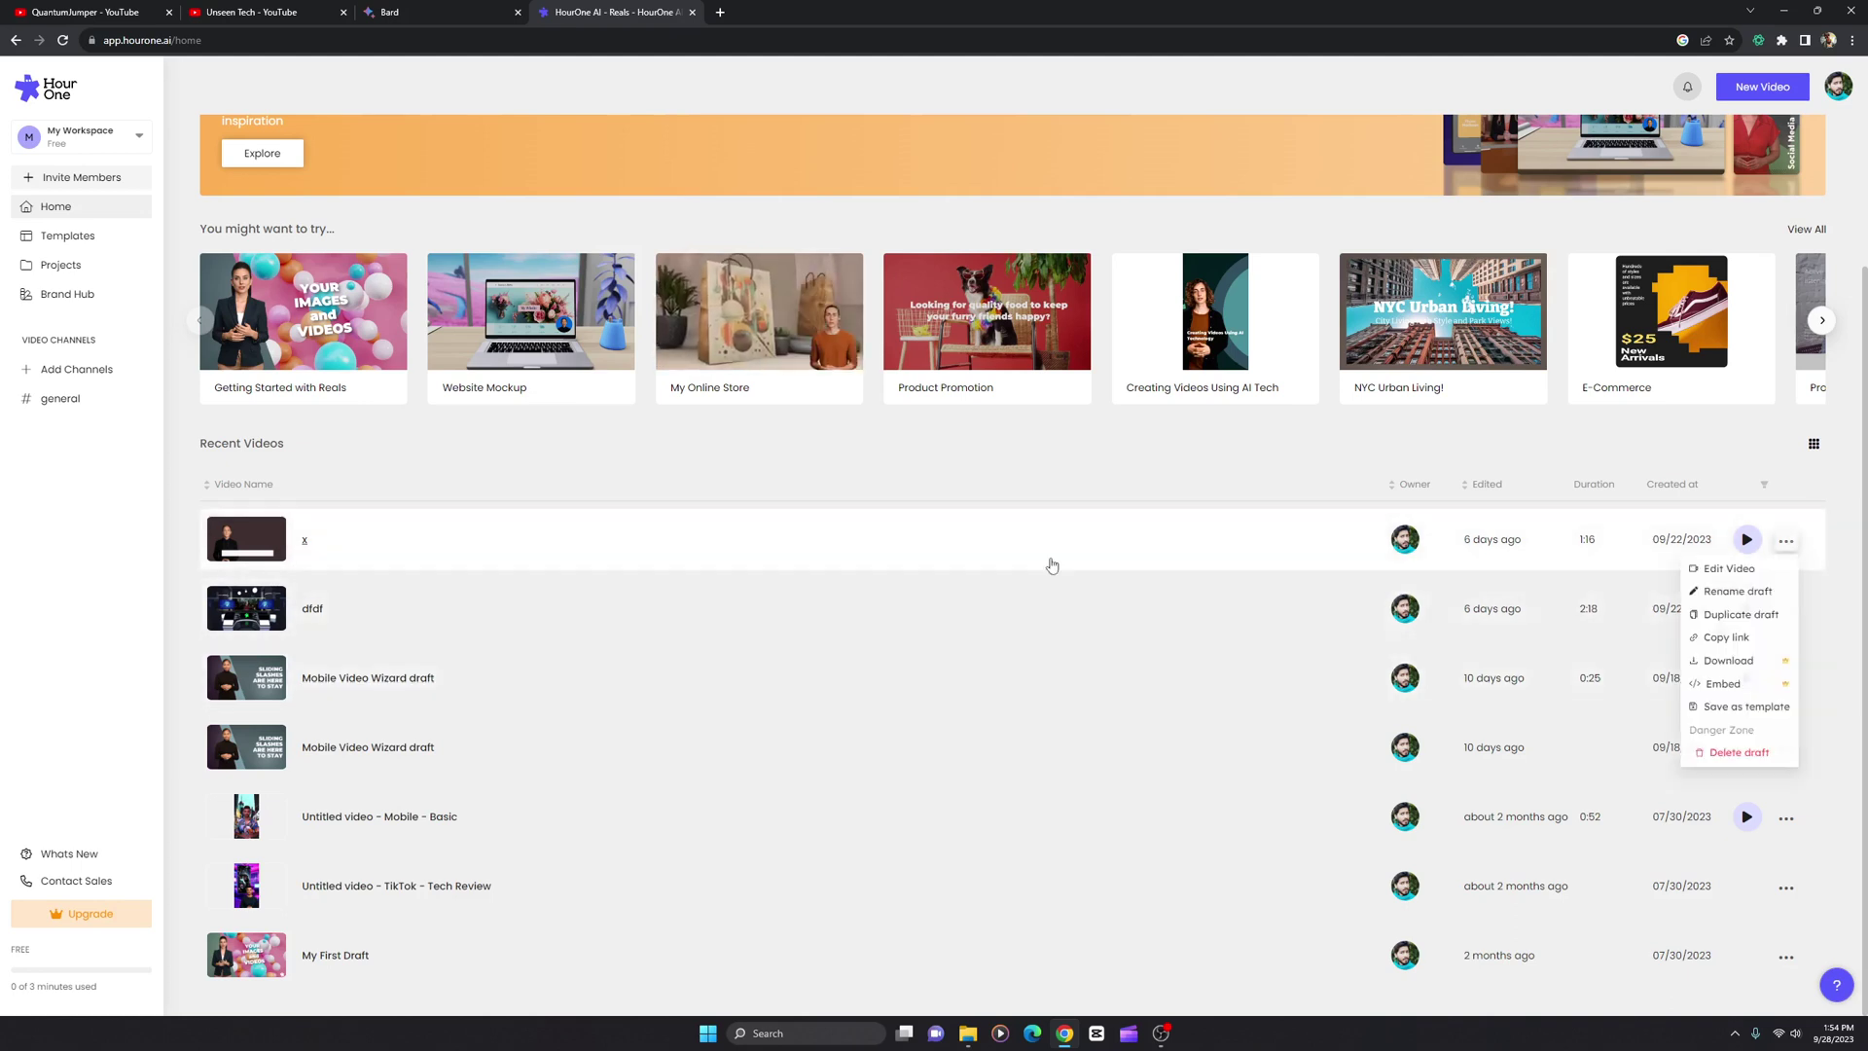
click(248, 543)
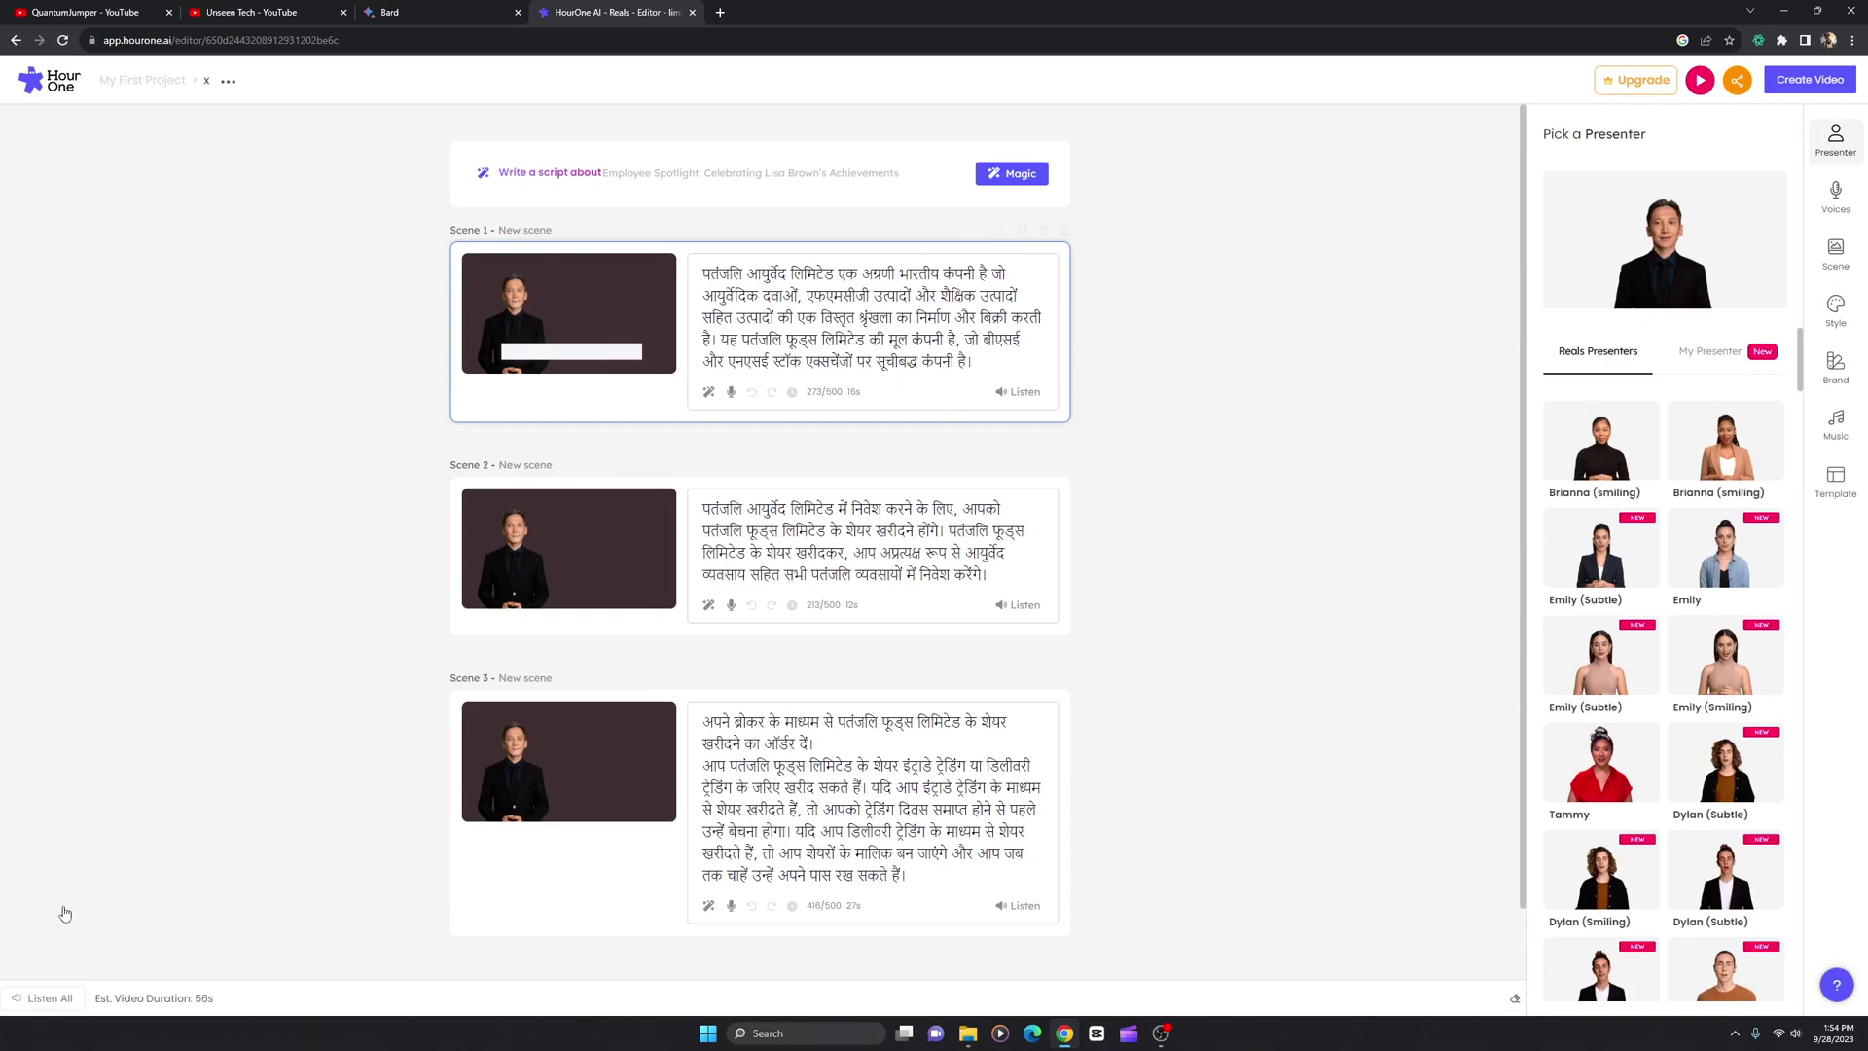
Listen to the narration across all the video's scenes and pause the playback.
click(64, 1001)
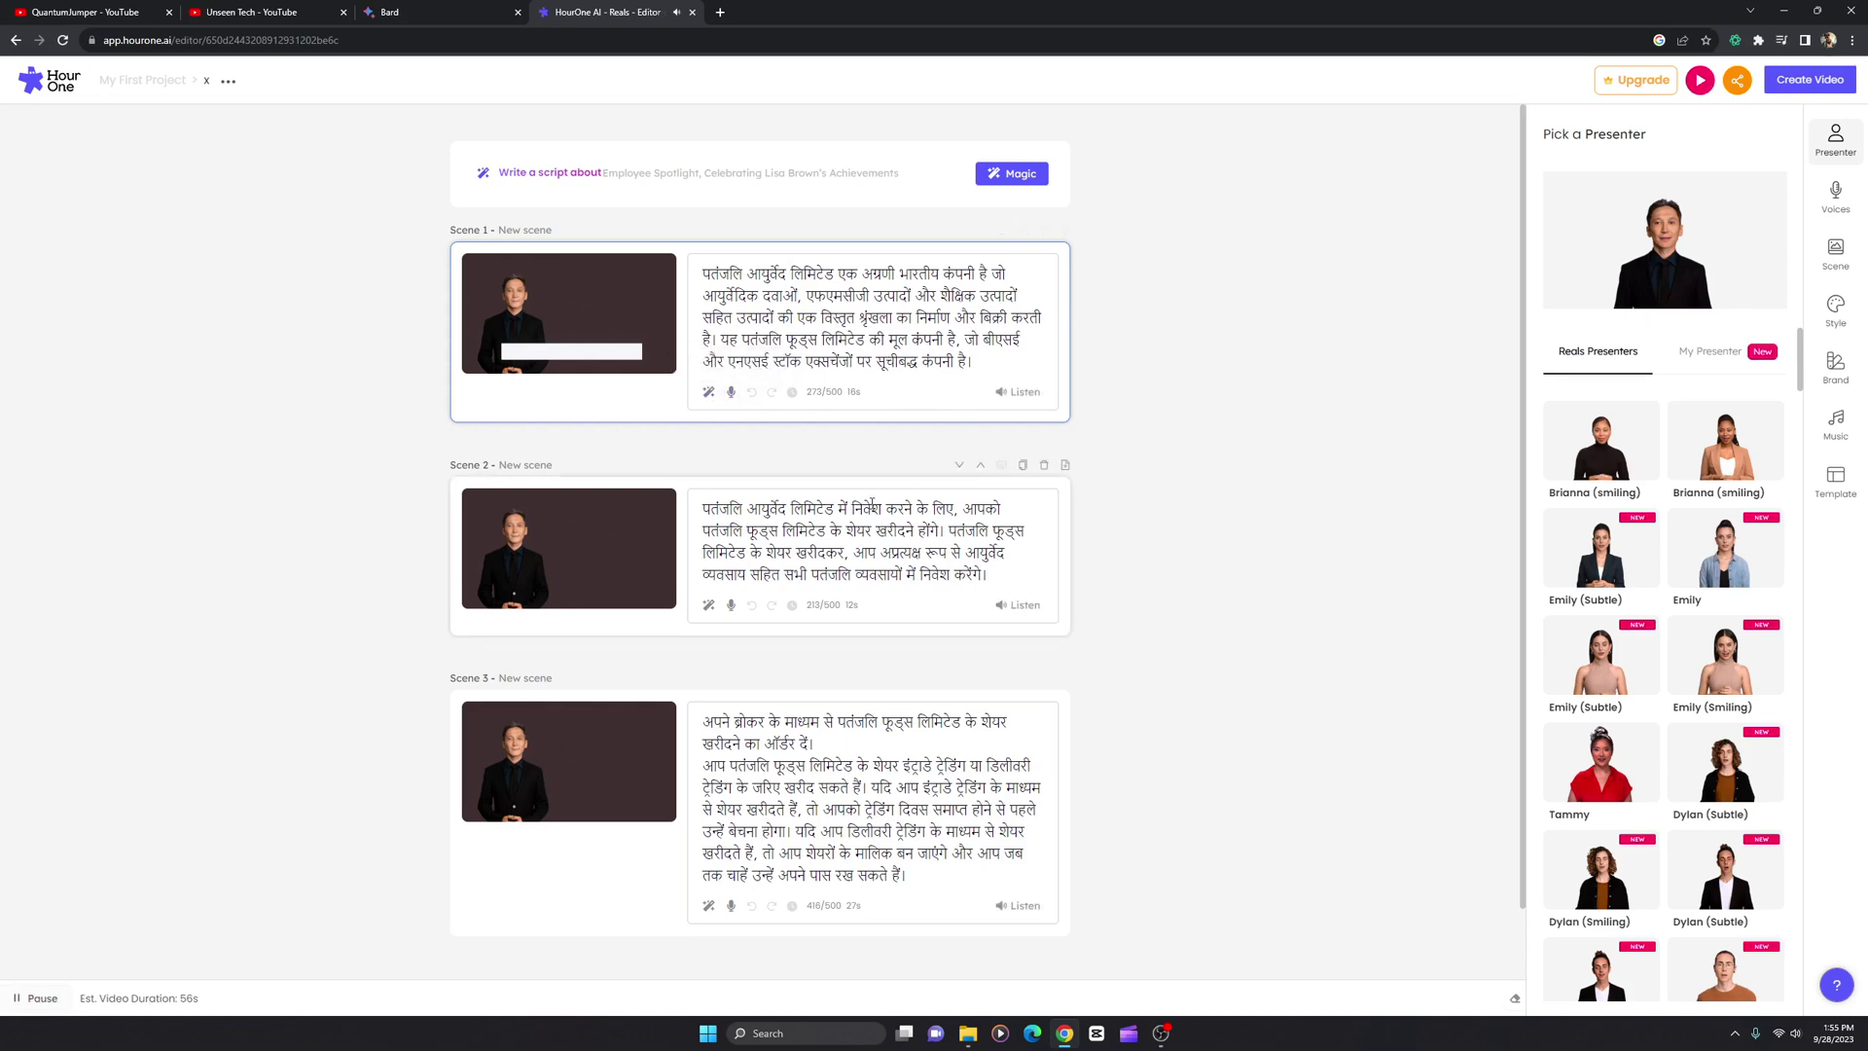
click(26, 1007)
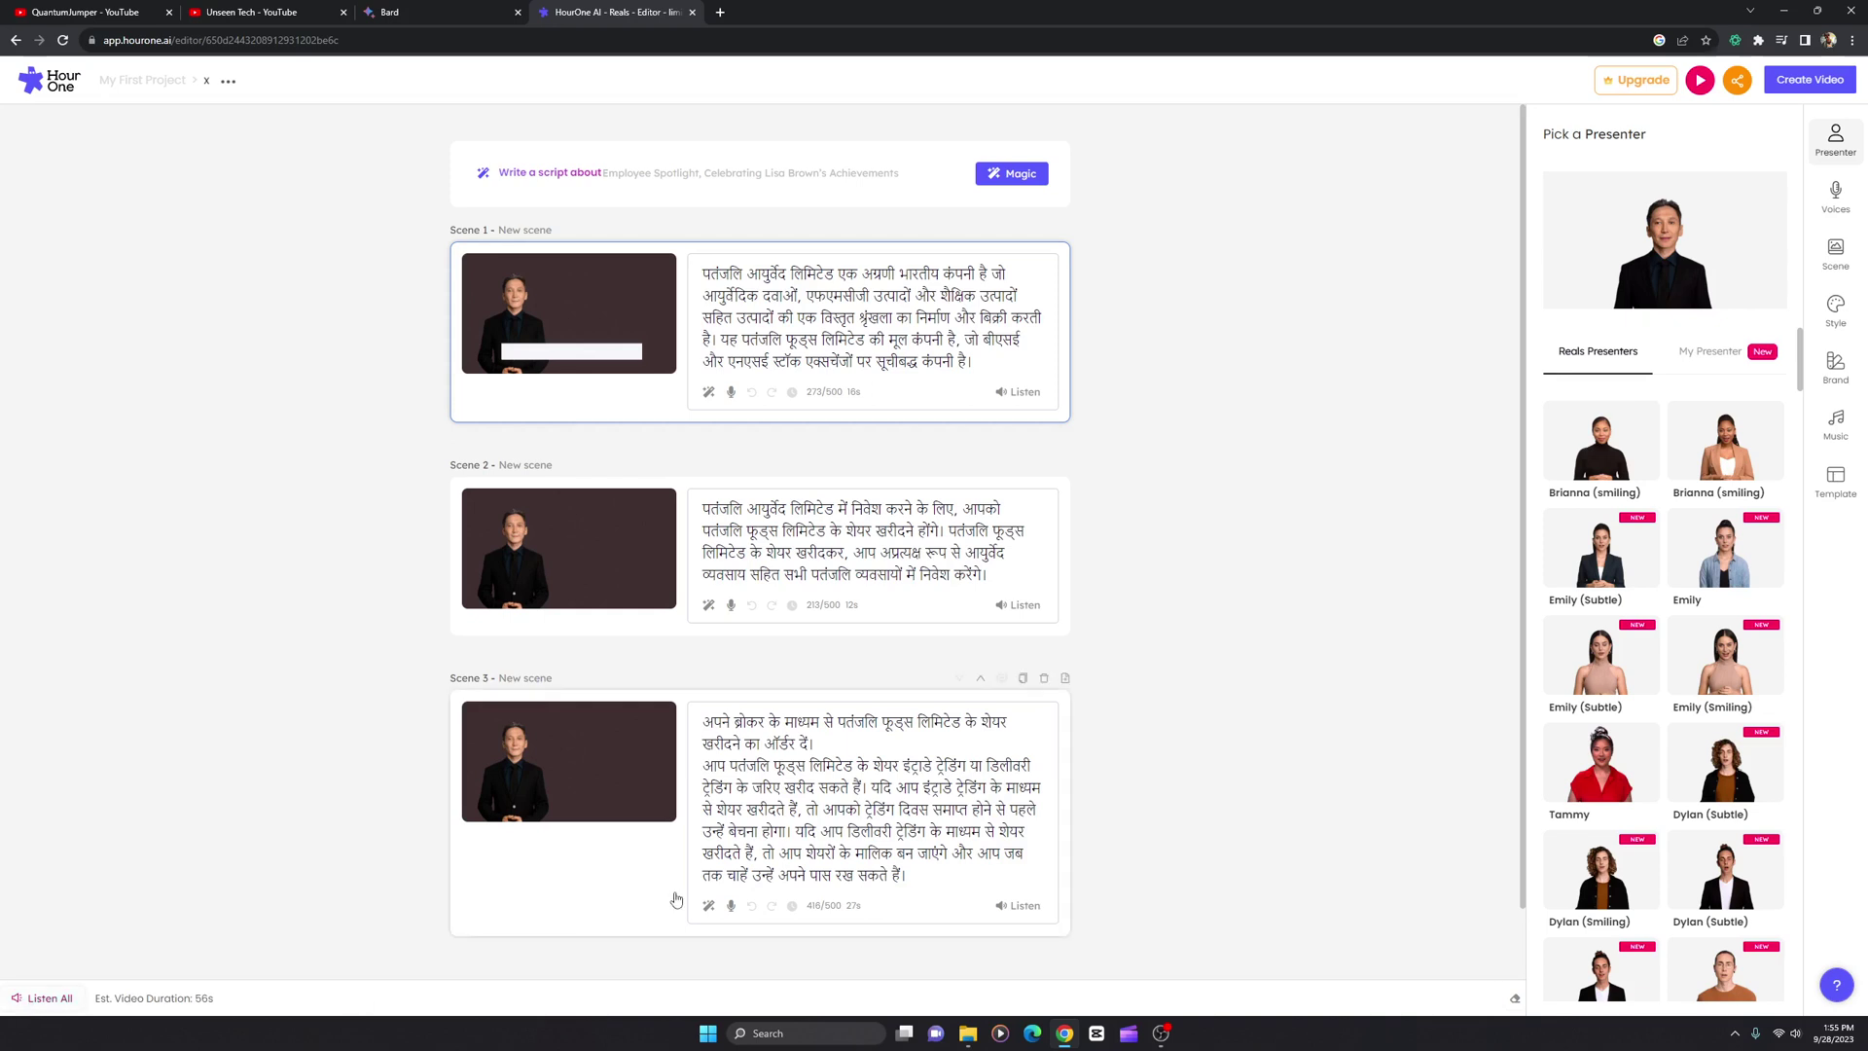
key(super)
text(bandifix)
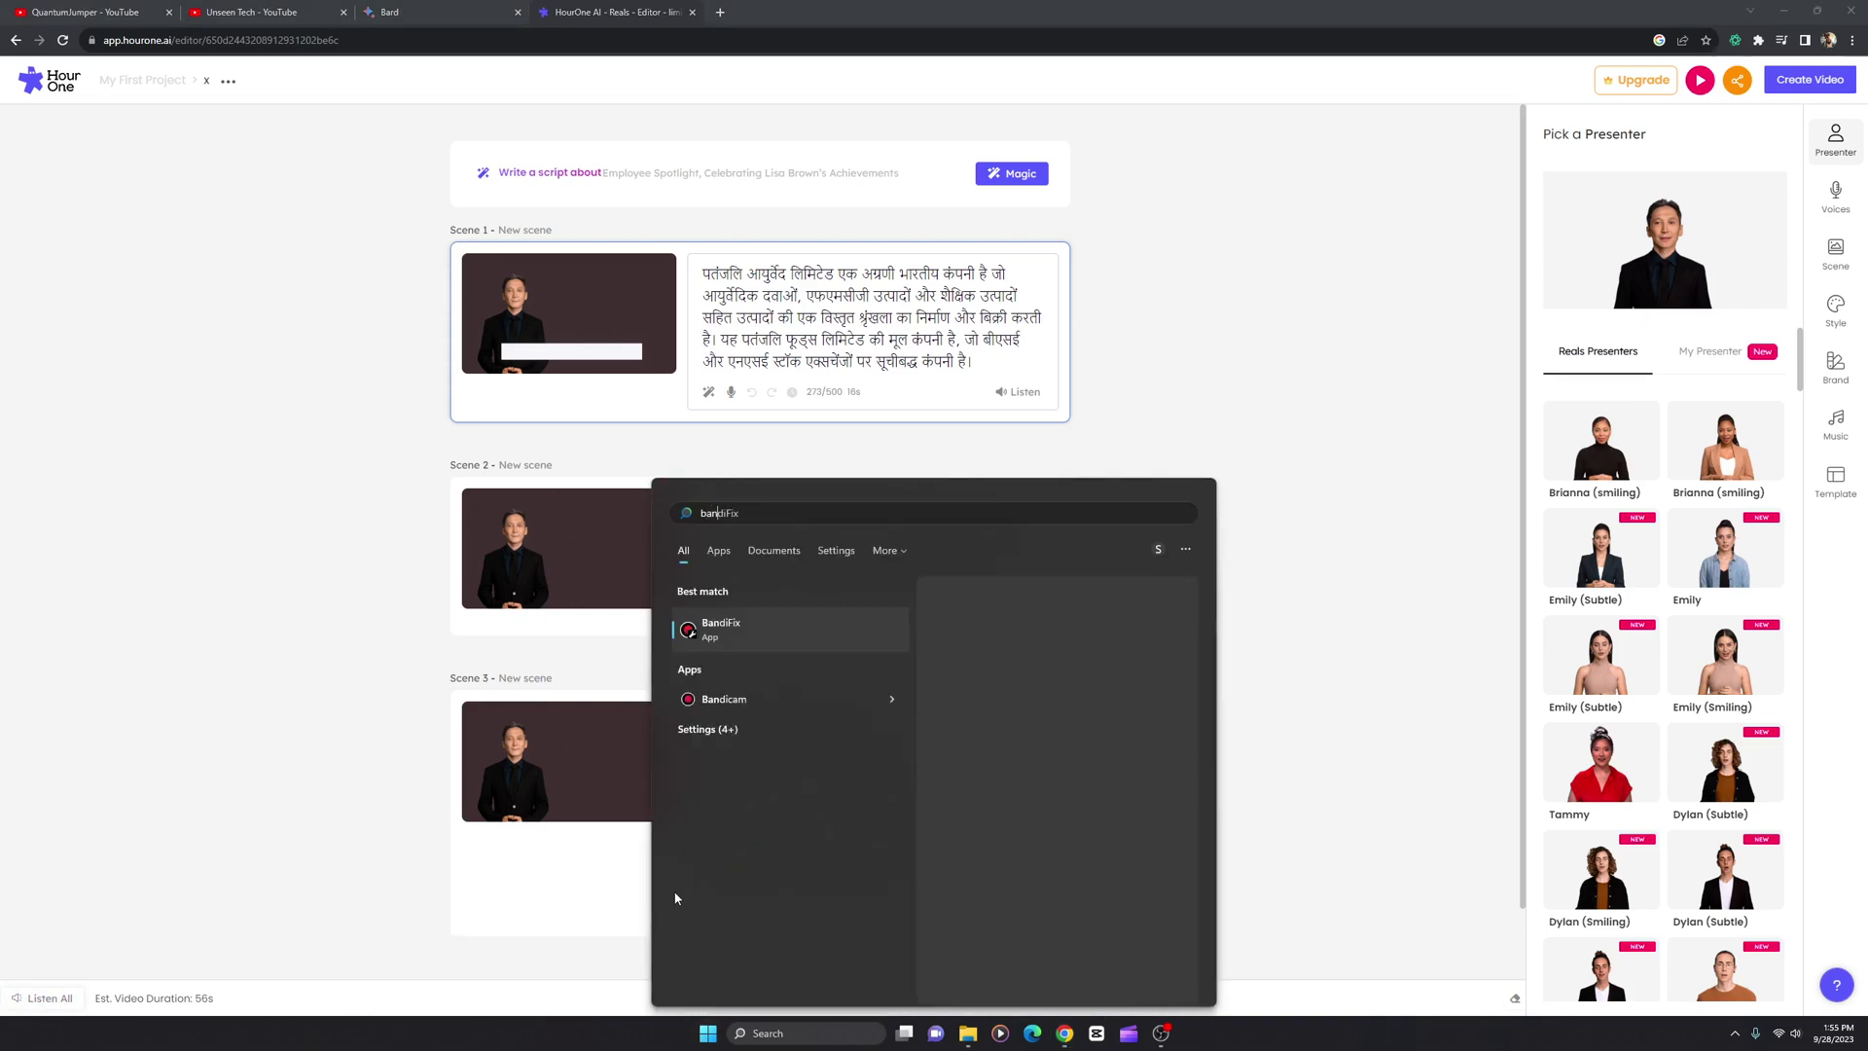
key(Return)
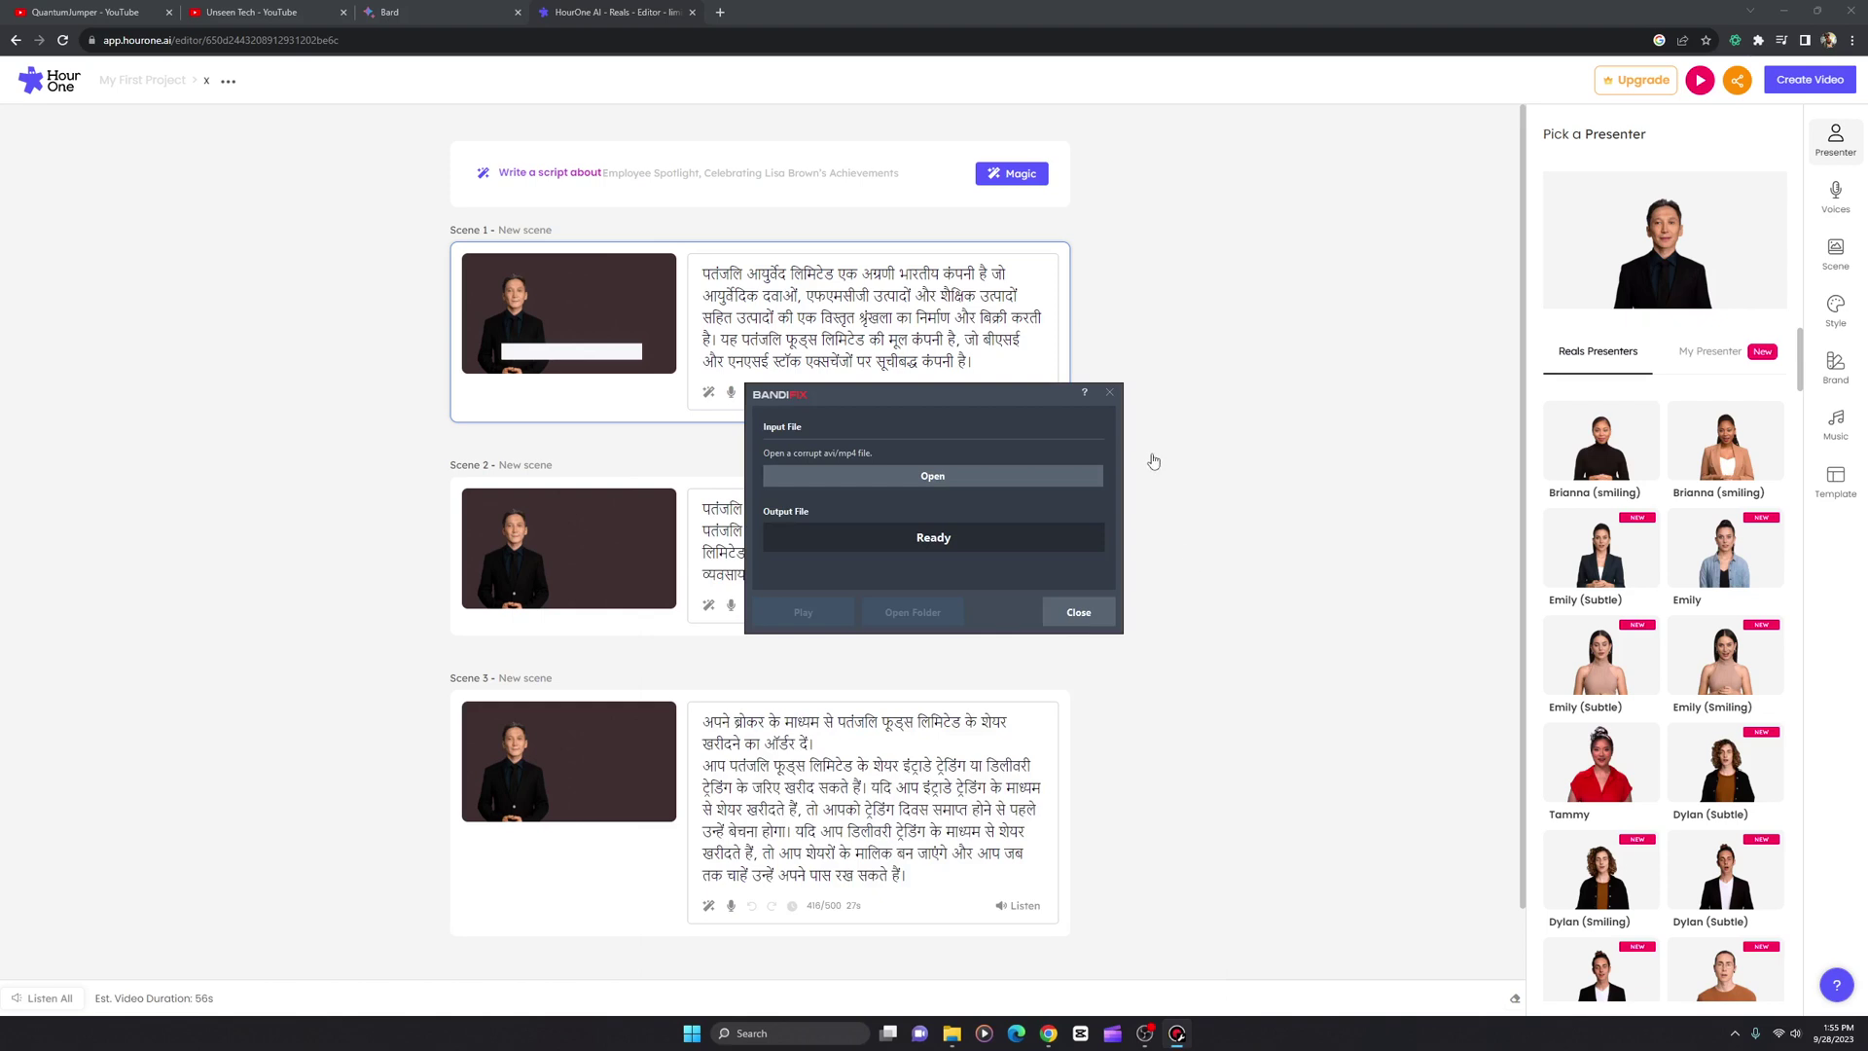
click(1111, 393)
Launch the Bandicam recorder and set its recording mode to Audio only.
key(super)
text(Bandicam)
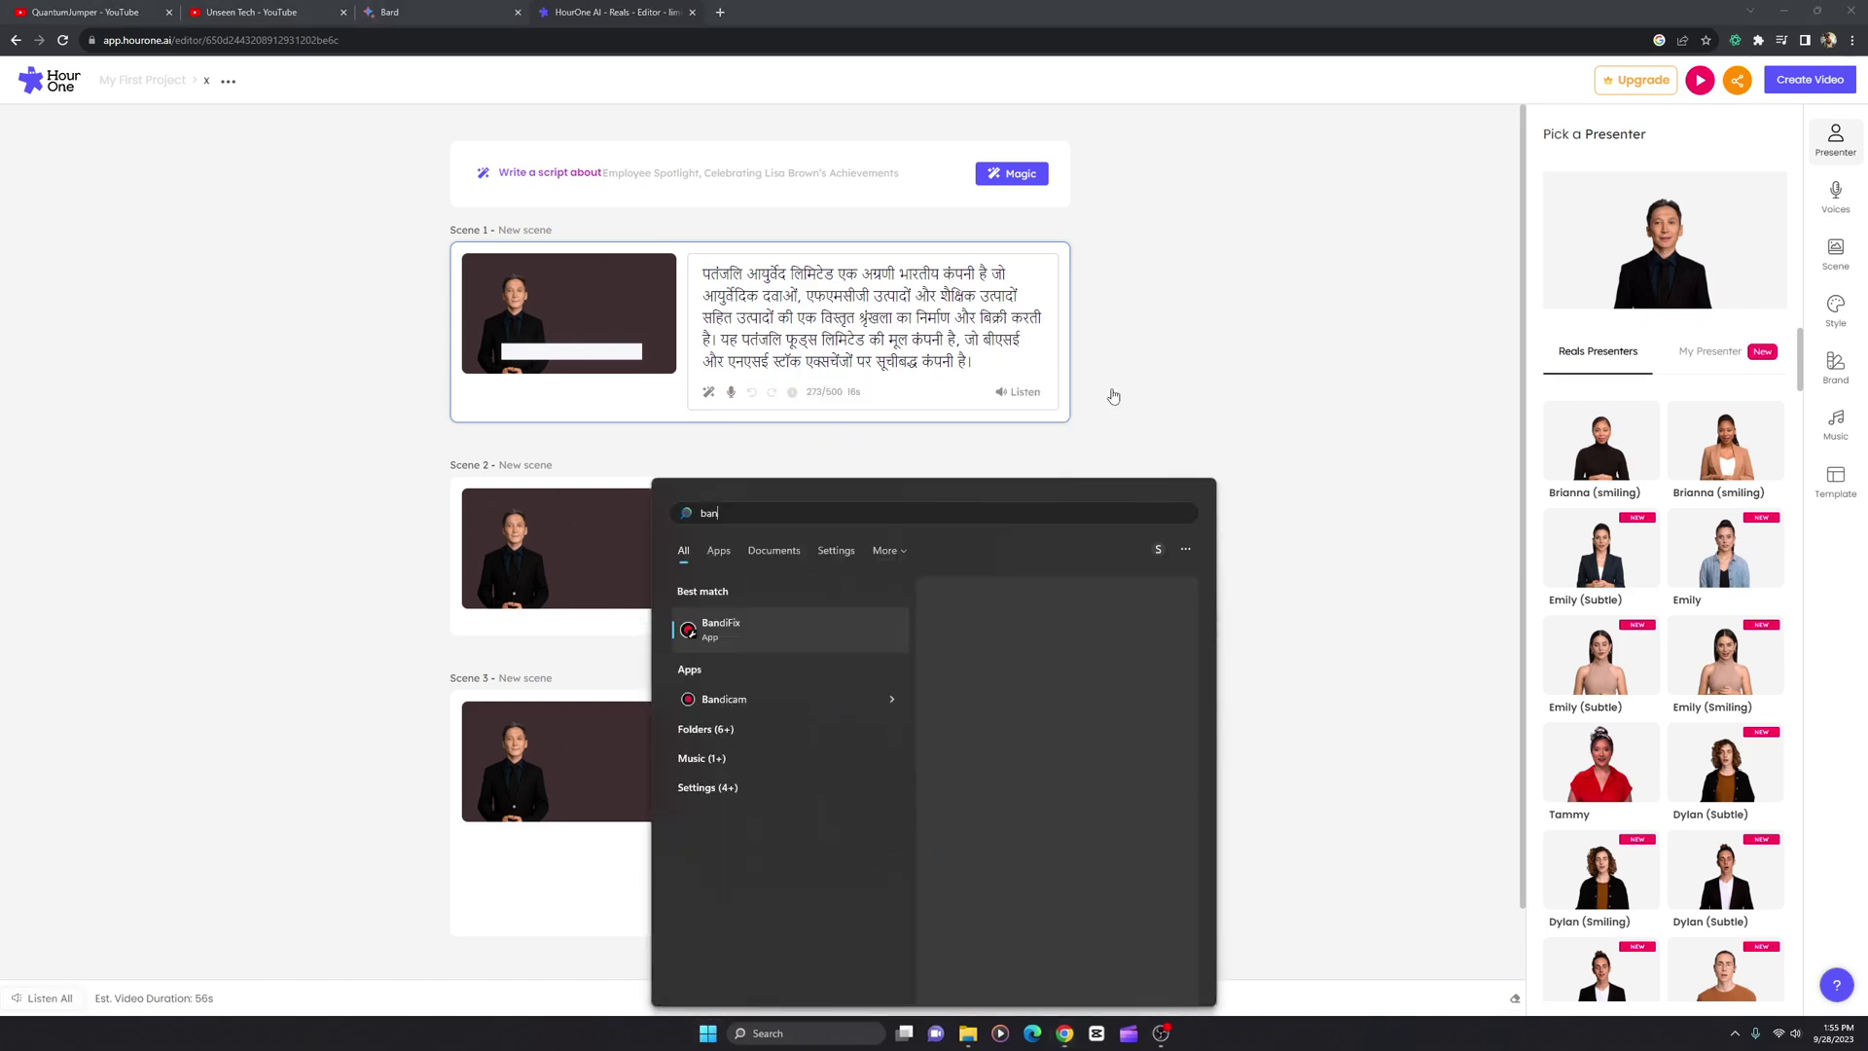
key(Return)
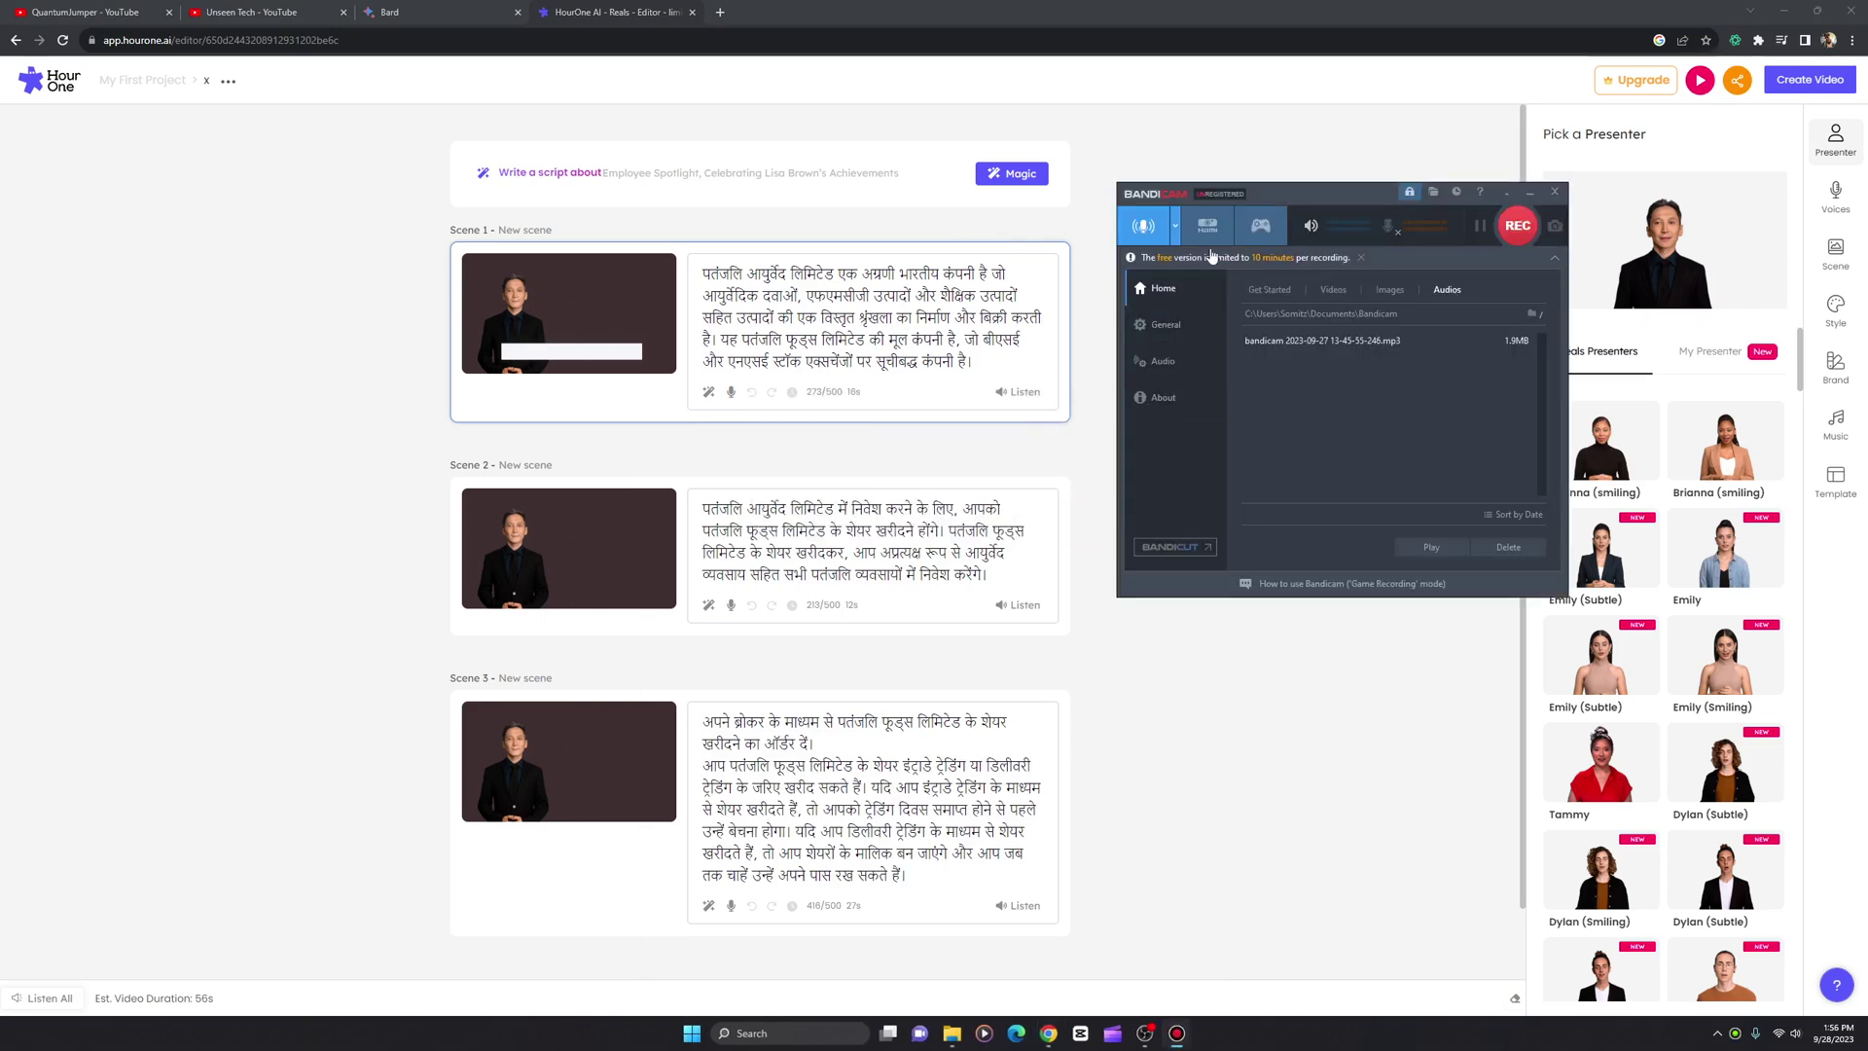
click(1176, 230)
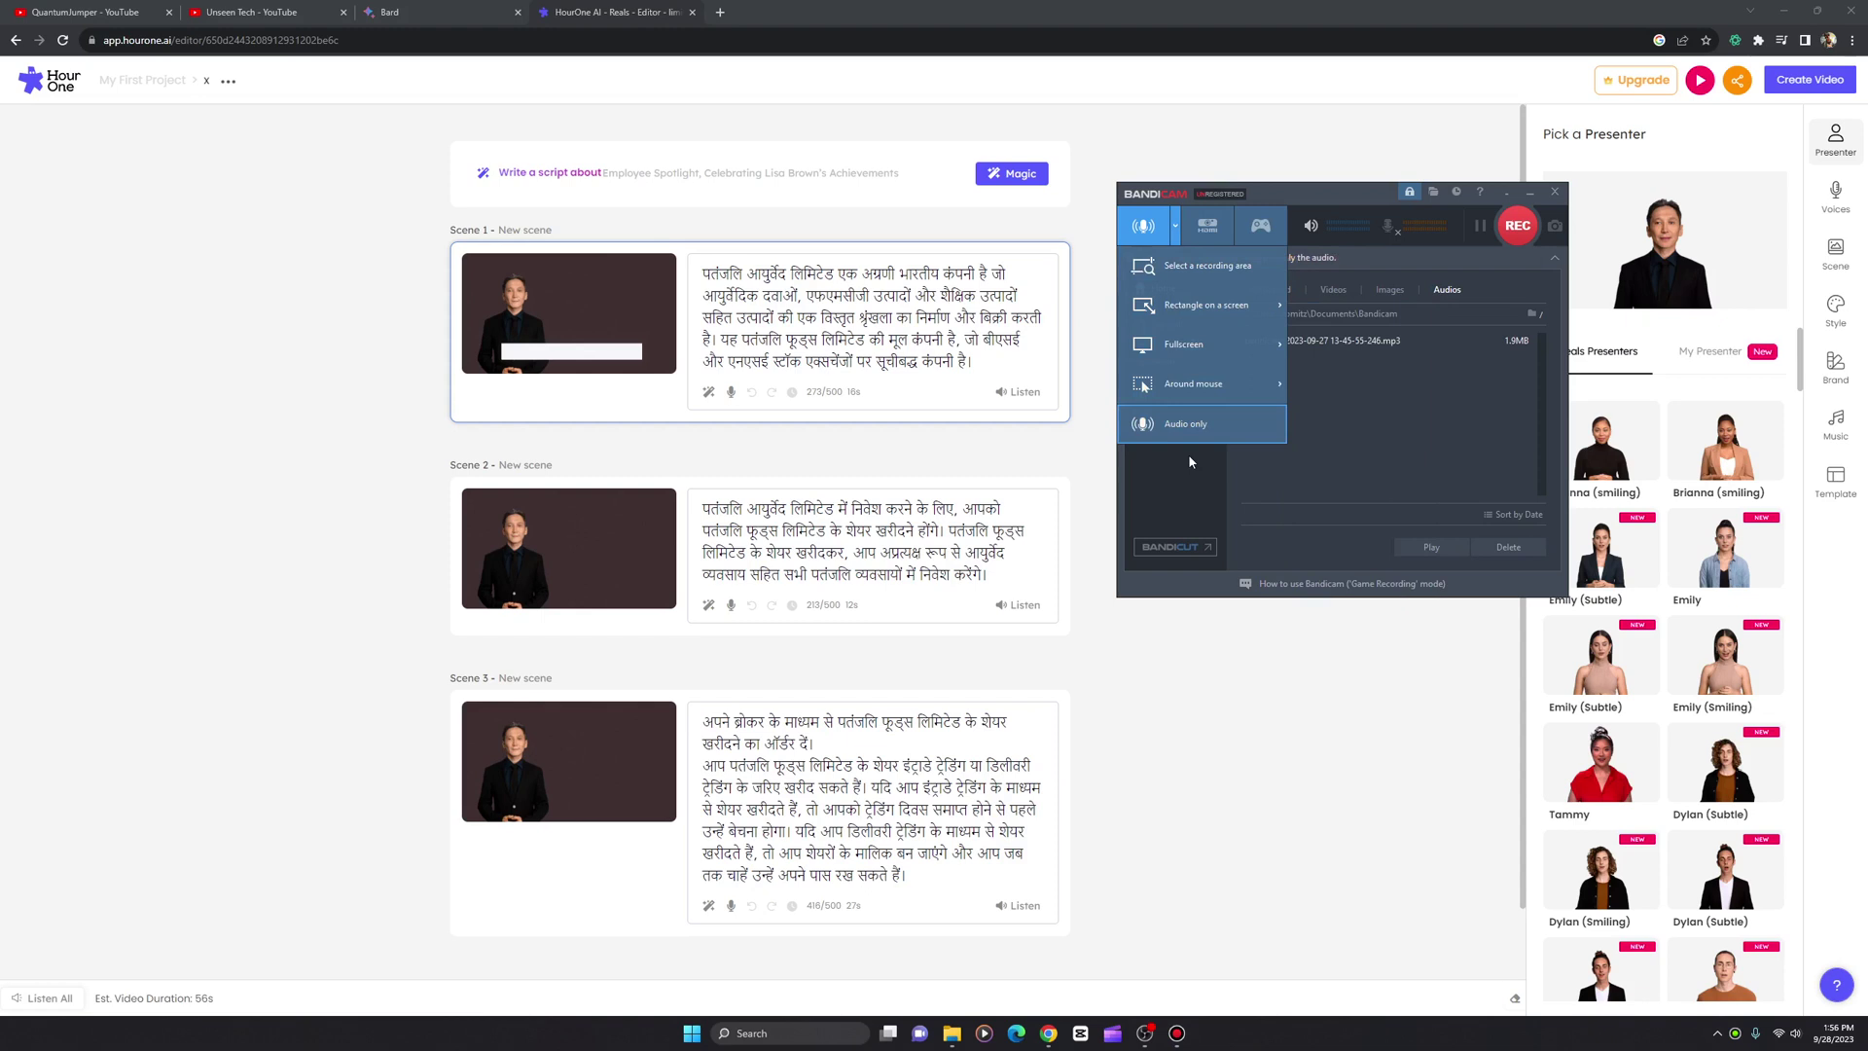
Look up the official Bandicam website in a new browser tab through a search for "bandicam", and close the tab.
click(720, 11)
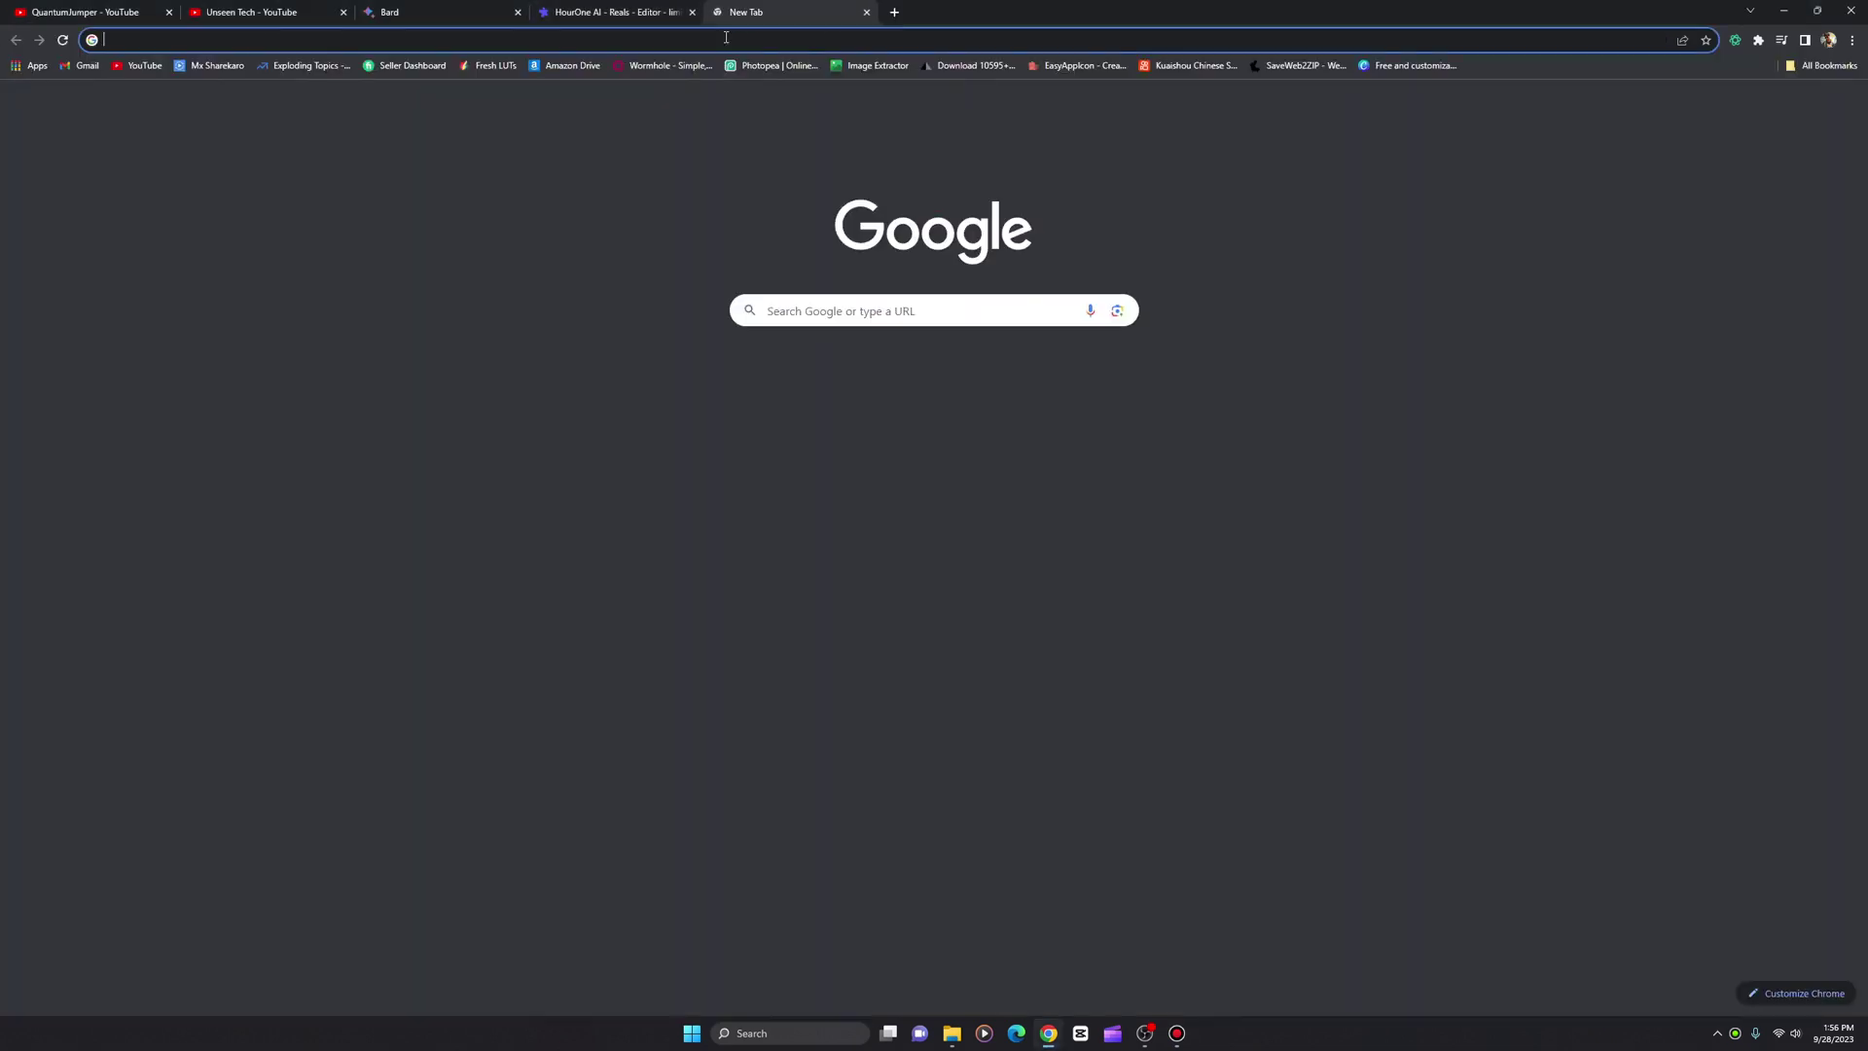
click(773, 39)
text(bandicam)
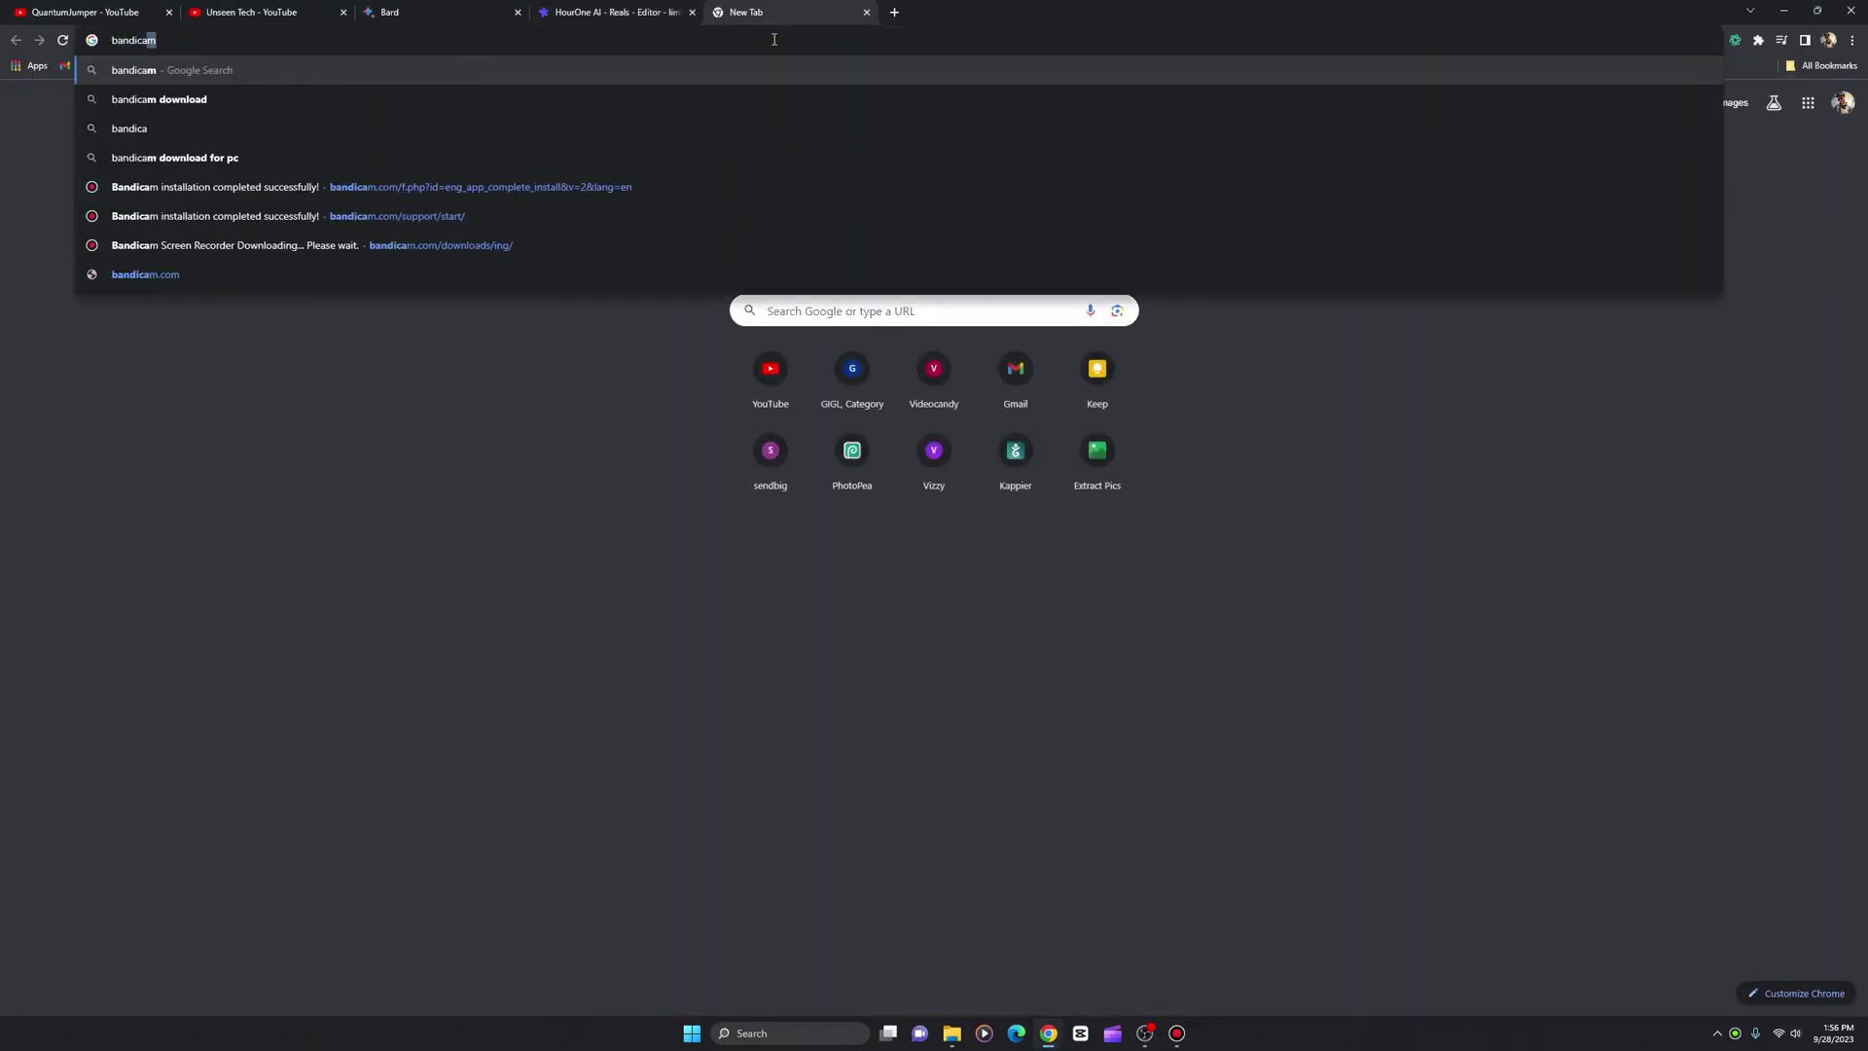
key(Return)
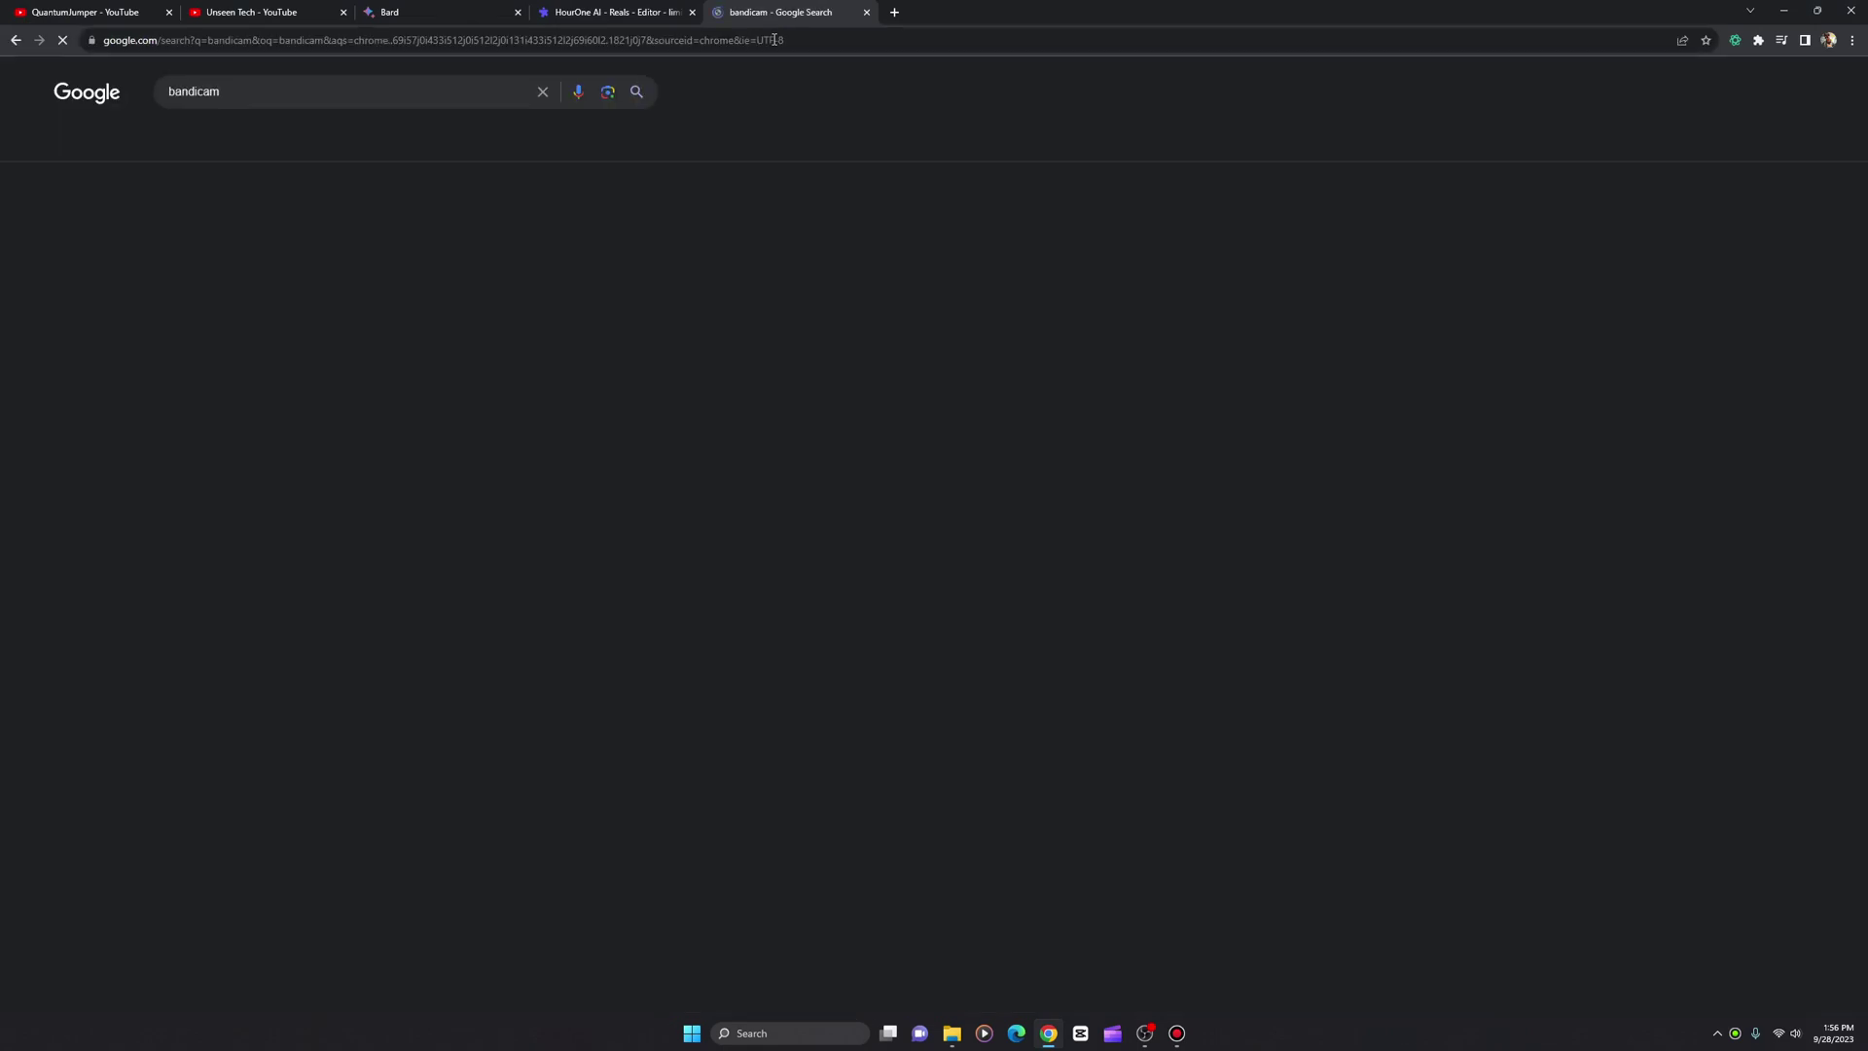
click(228, 289)
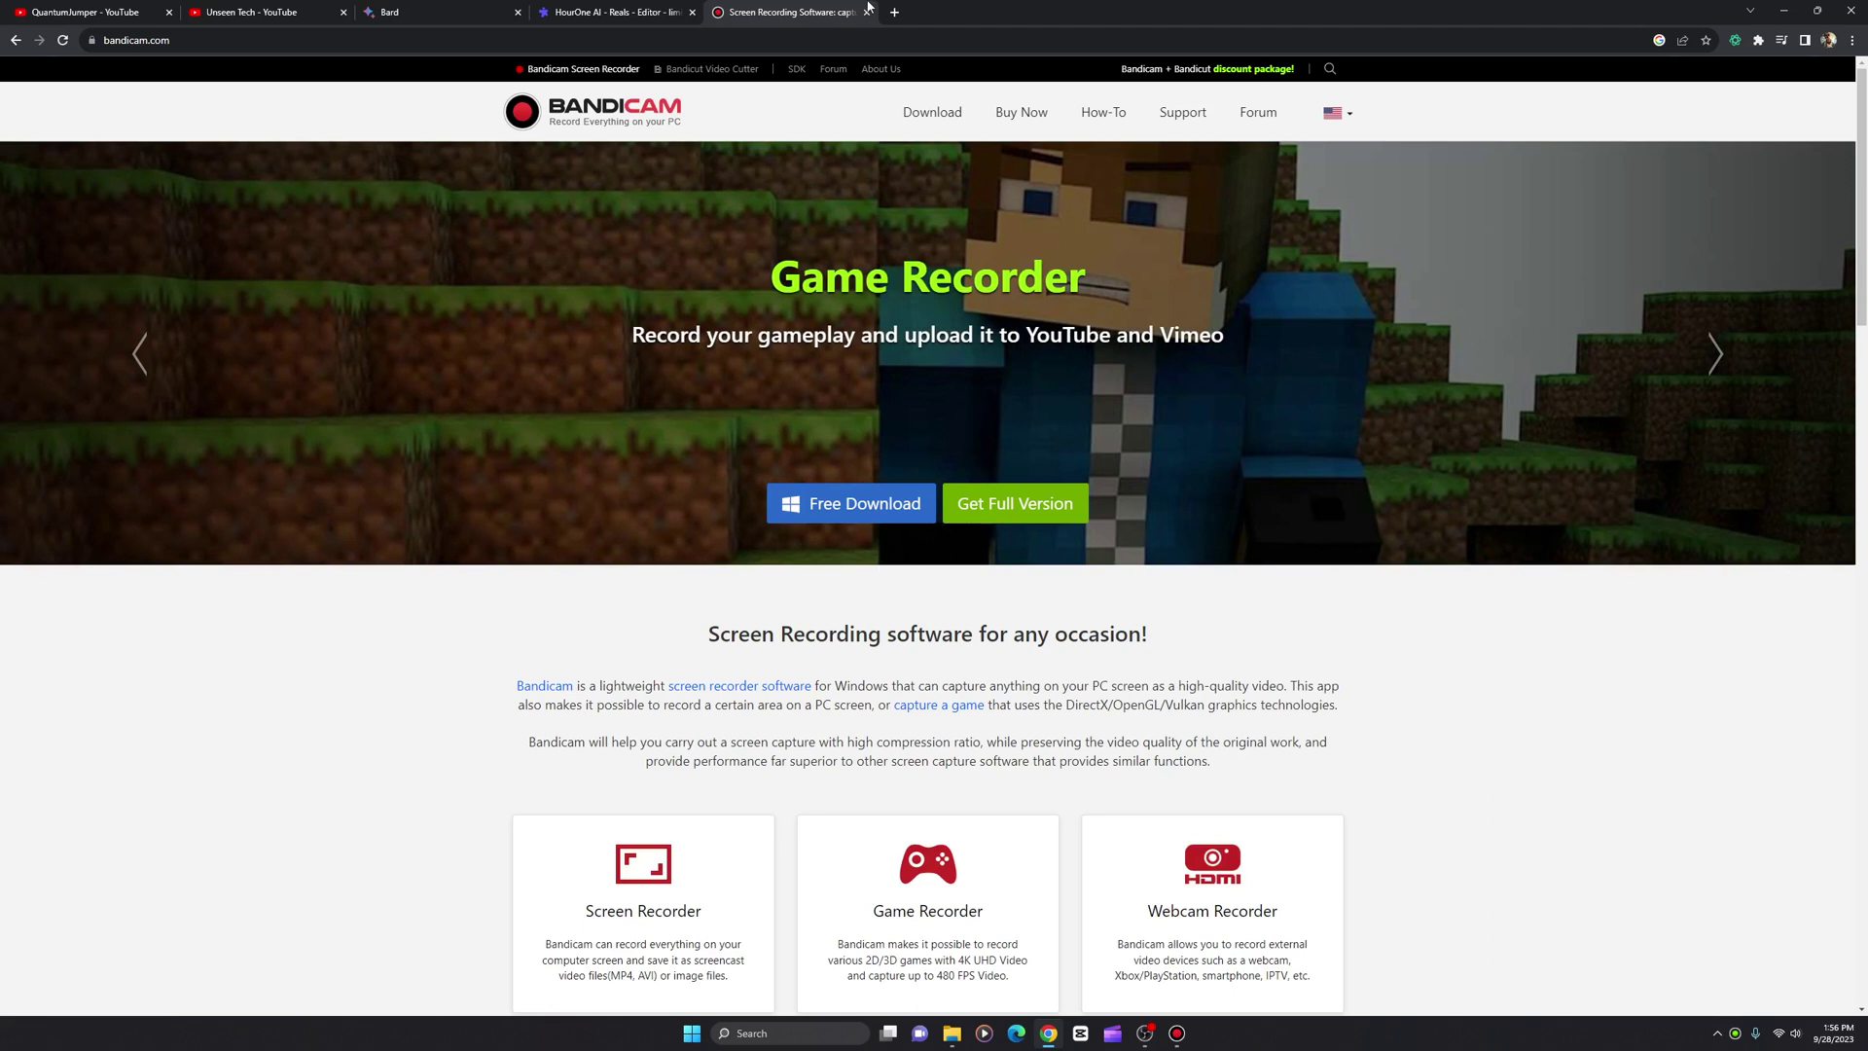
click(866, 12)
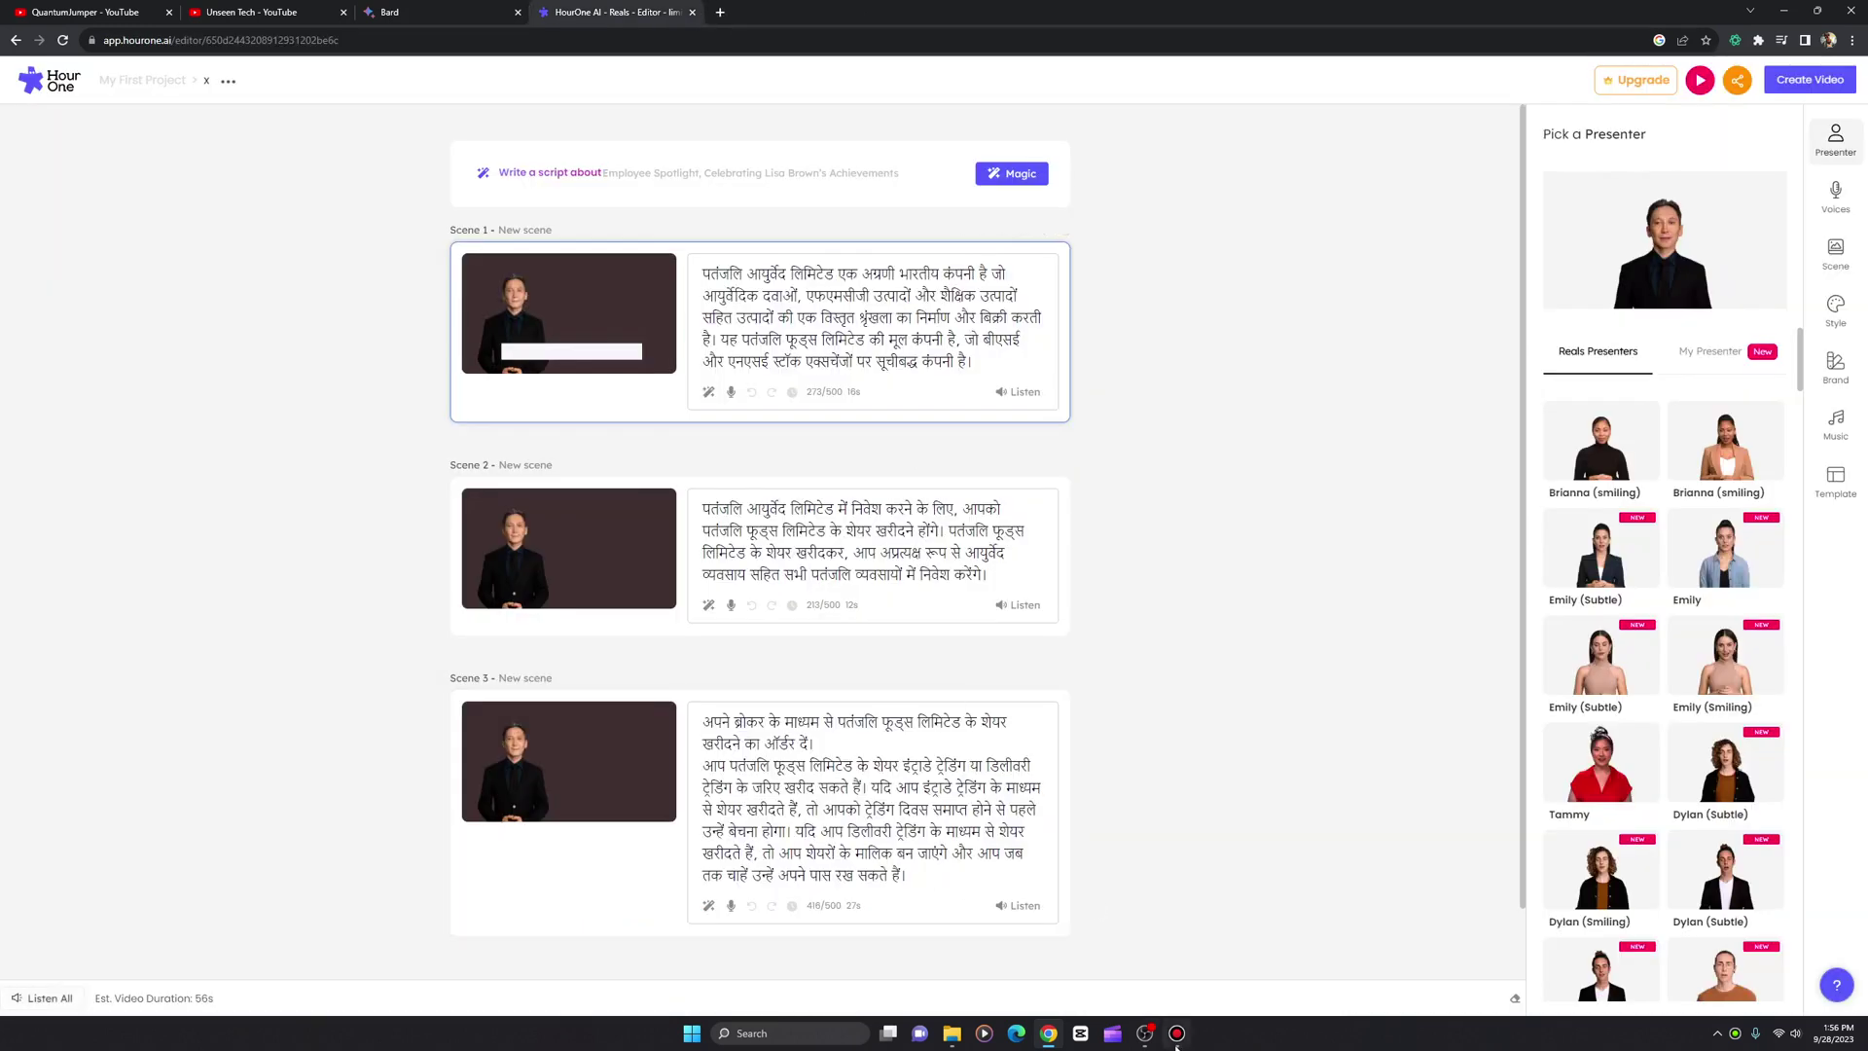
Bring the Bandicam window back in front of the Hour One editor and move it slightly clear of the scene scripts.
click(1176, 1037)
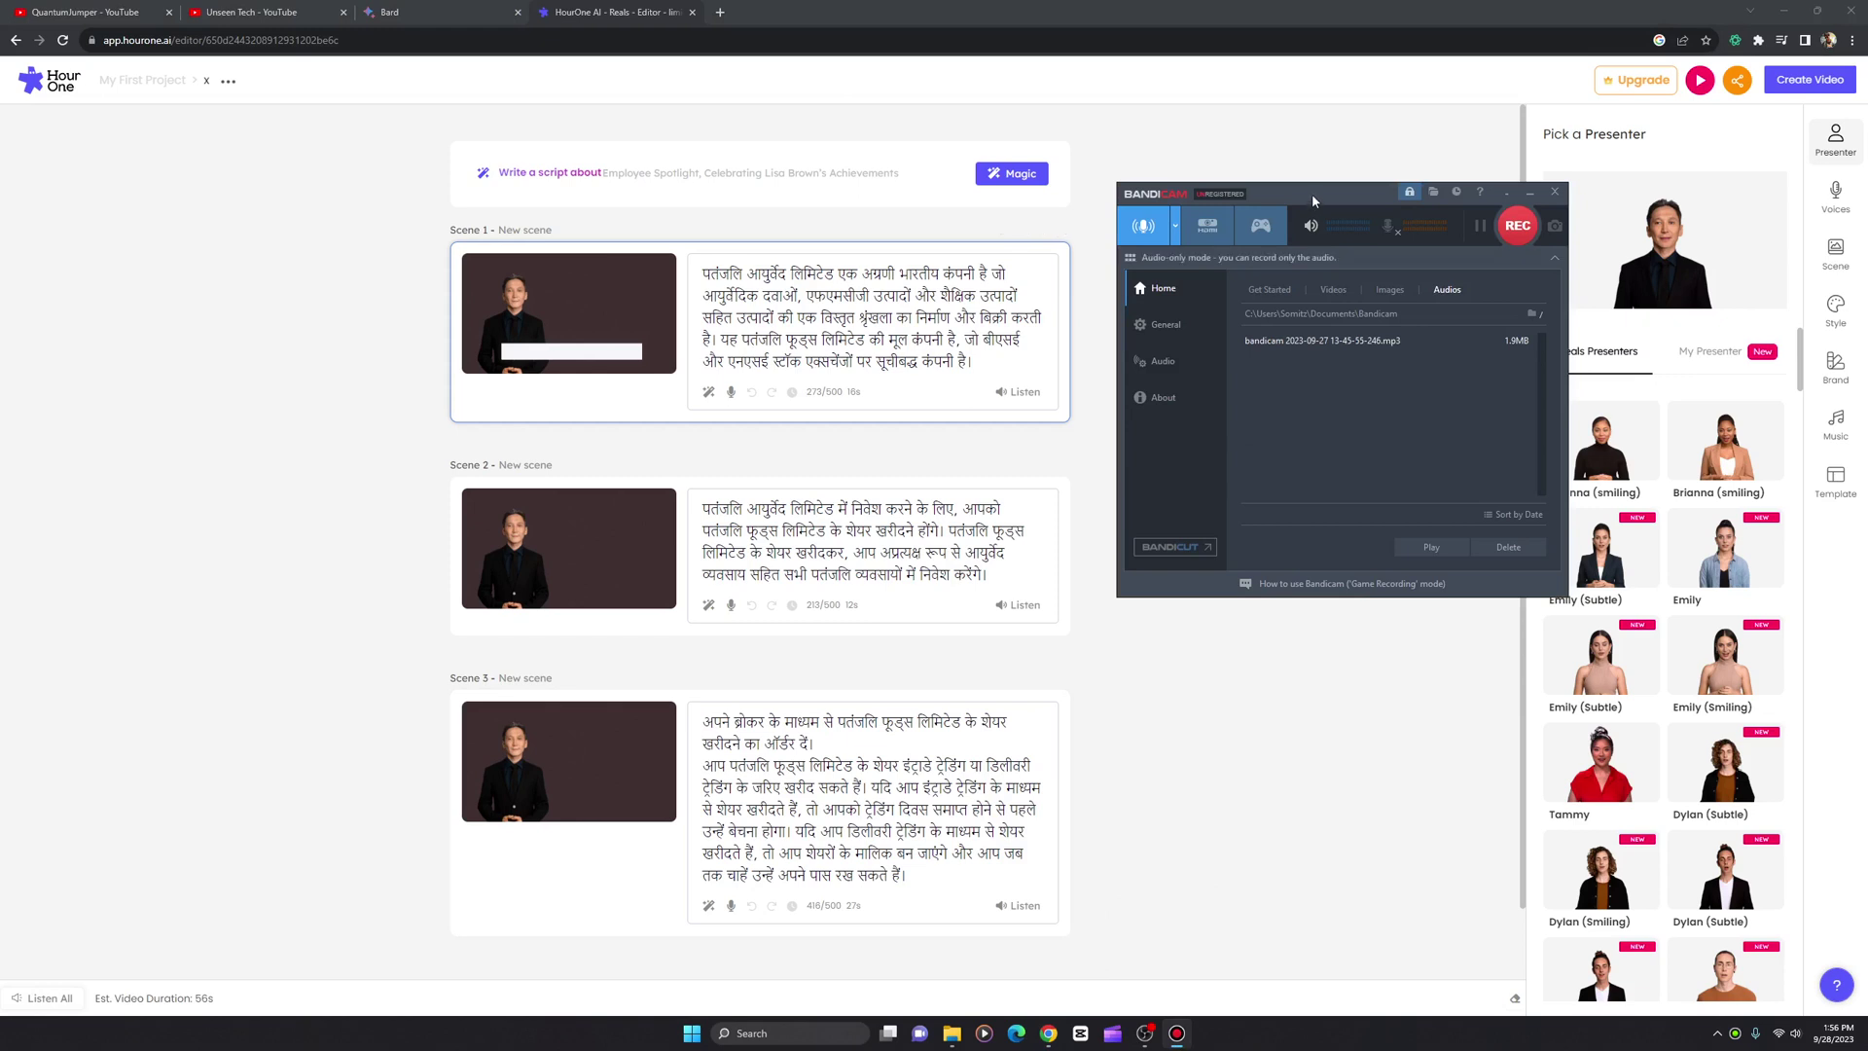
drag(1312, 194, 1342, 154)
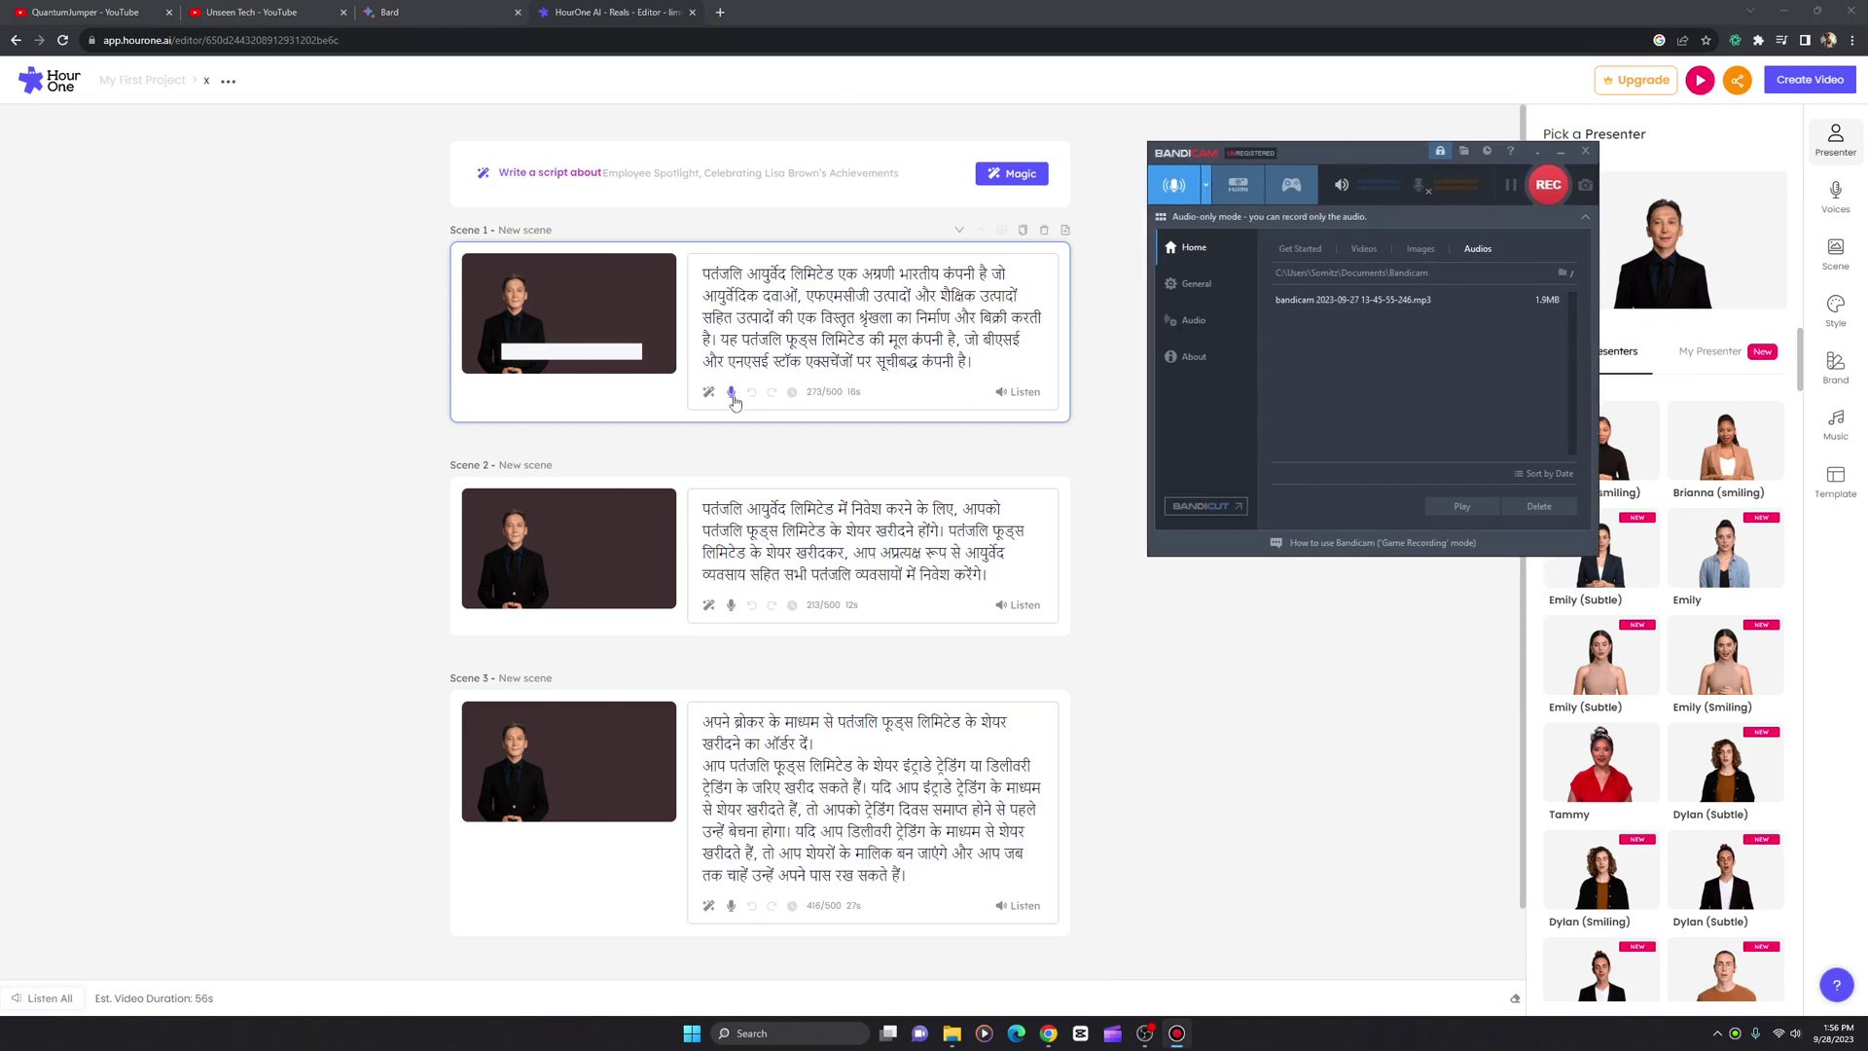
Start an audio-only recording in Bandicam and play the Scene 3 narration in Hour One so that it is captured.
scroll(772, 638, down, 1)
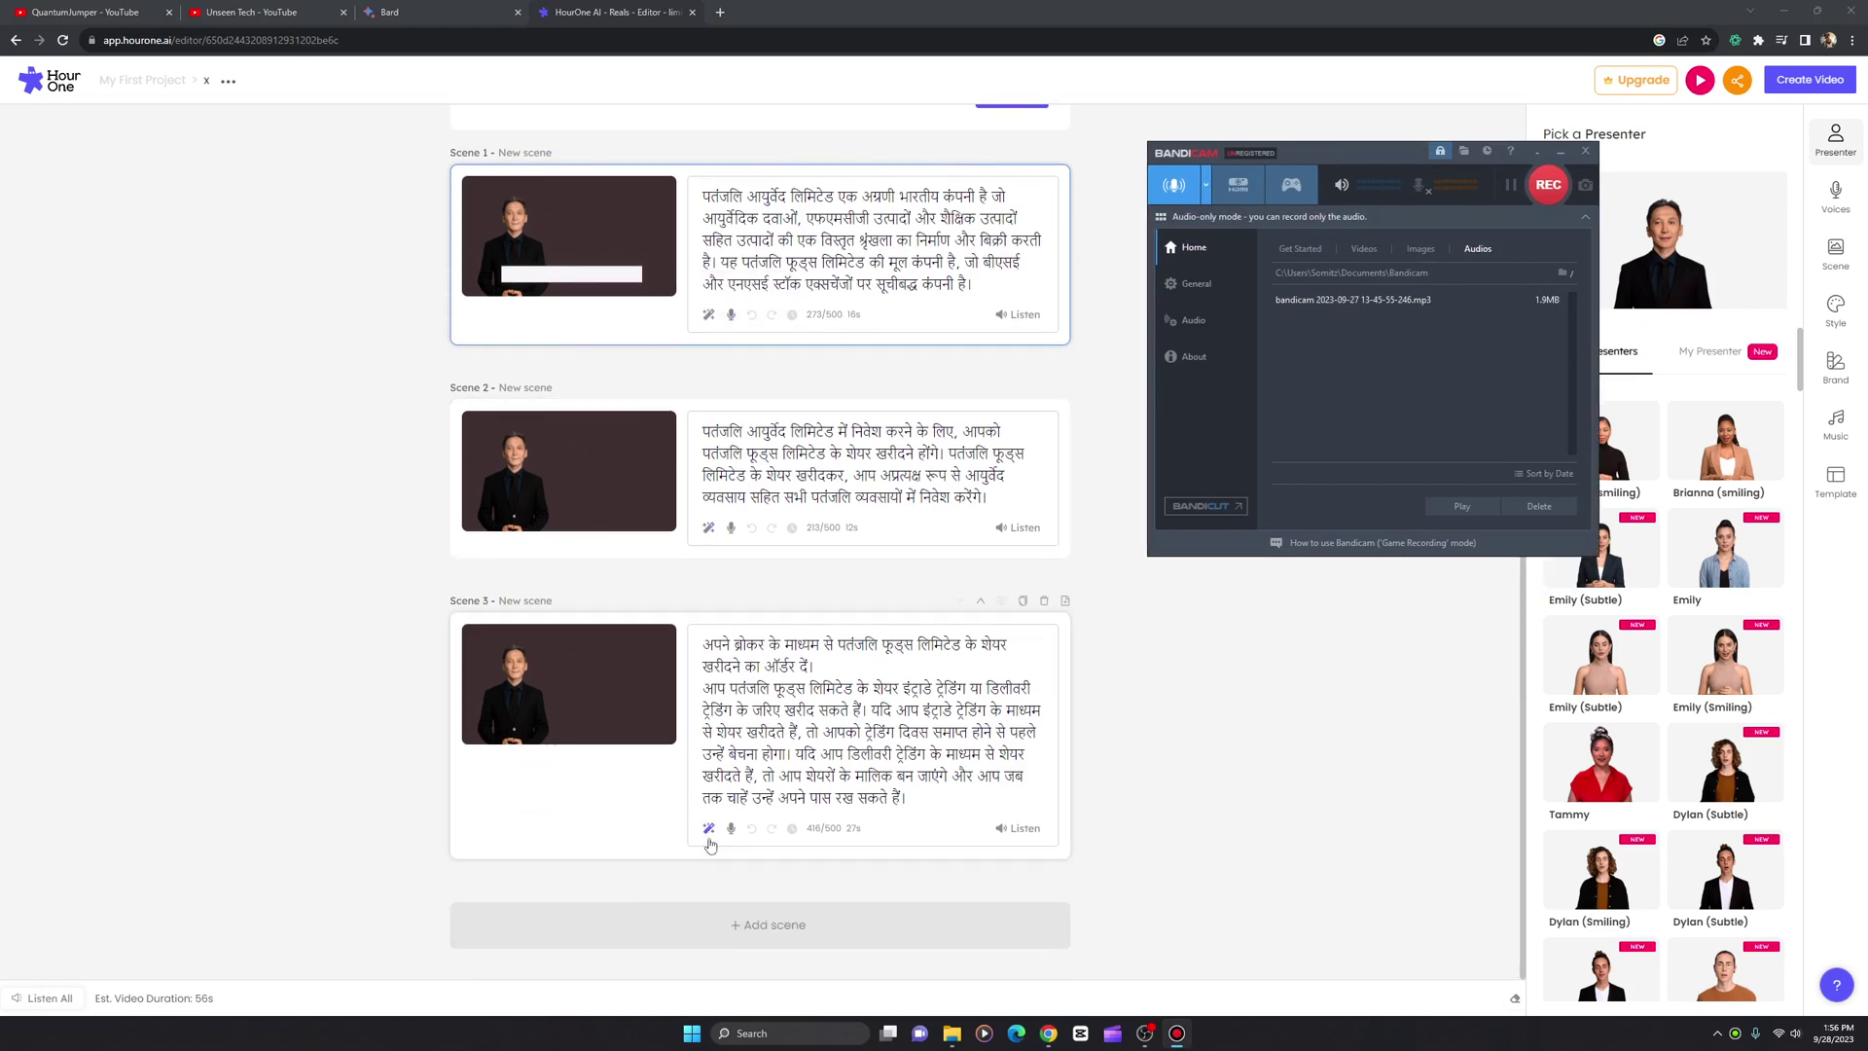
click(1005, 833)
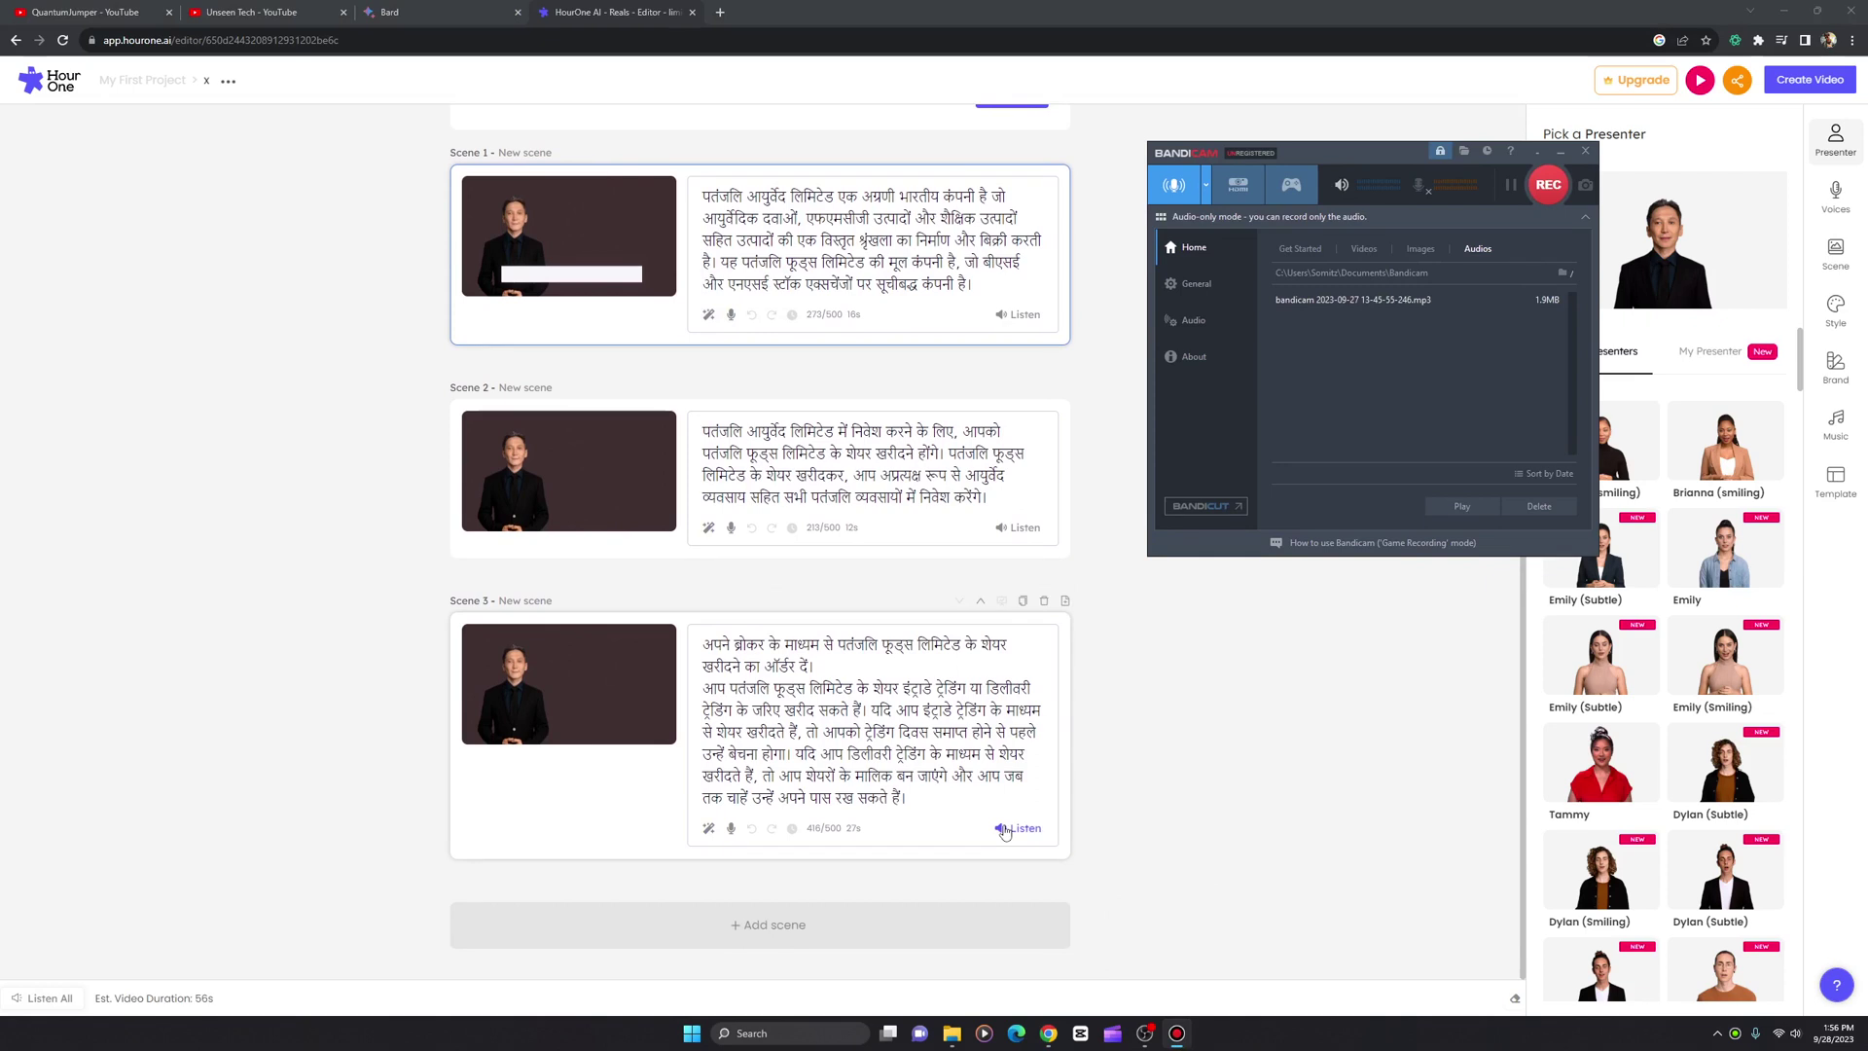
click(1548, 183)
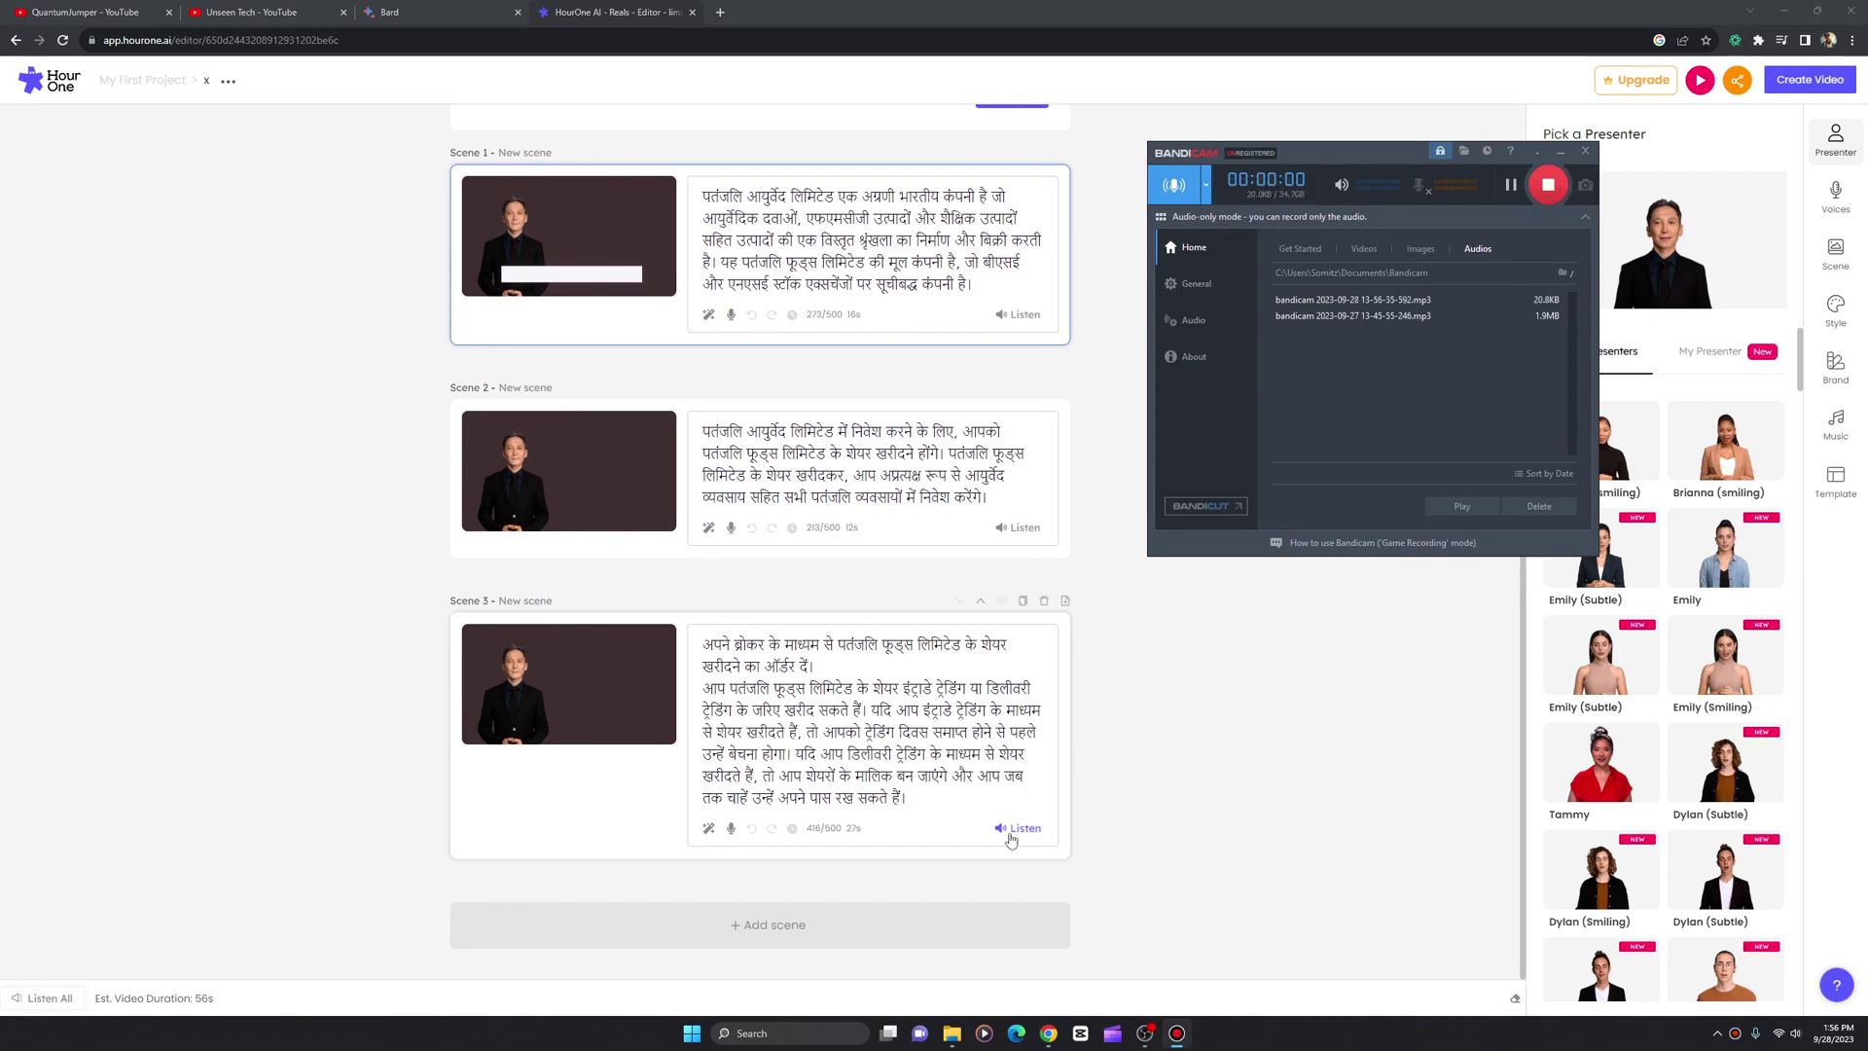
click(1012, 828)
click(1176, 1034)
click(1013, 830)
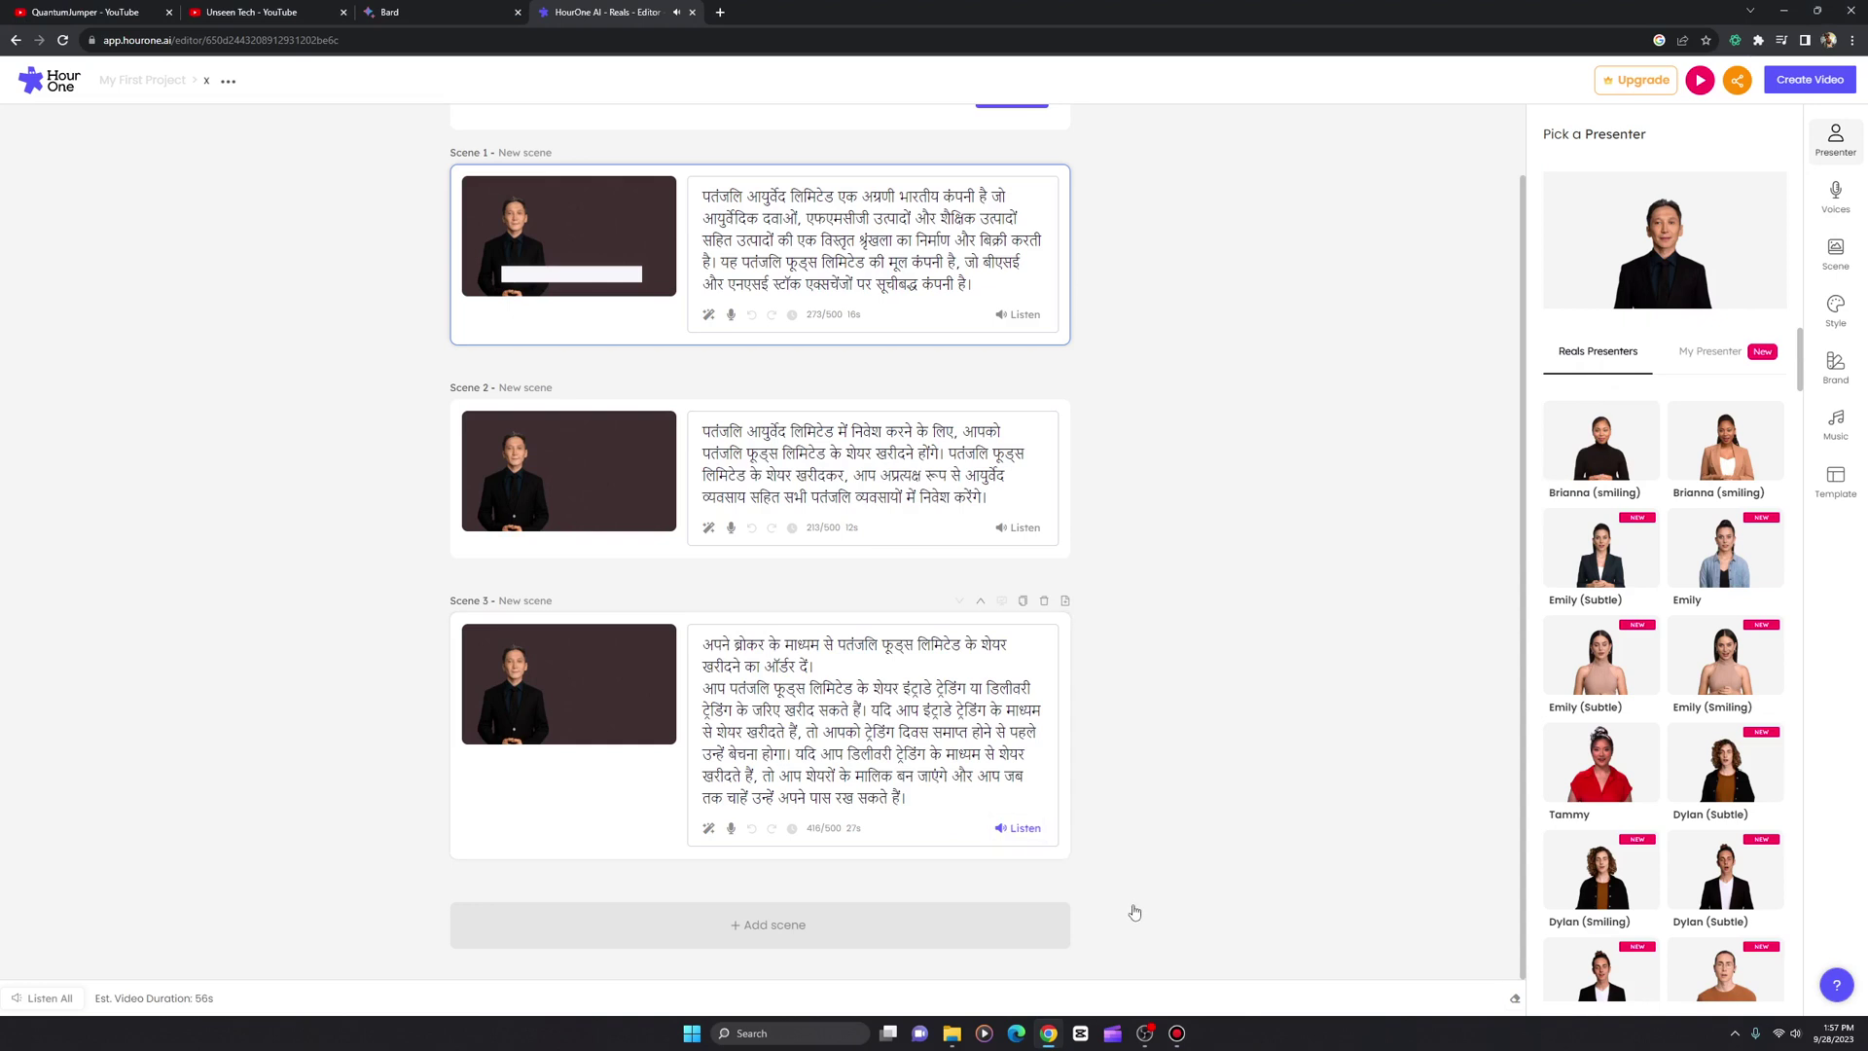
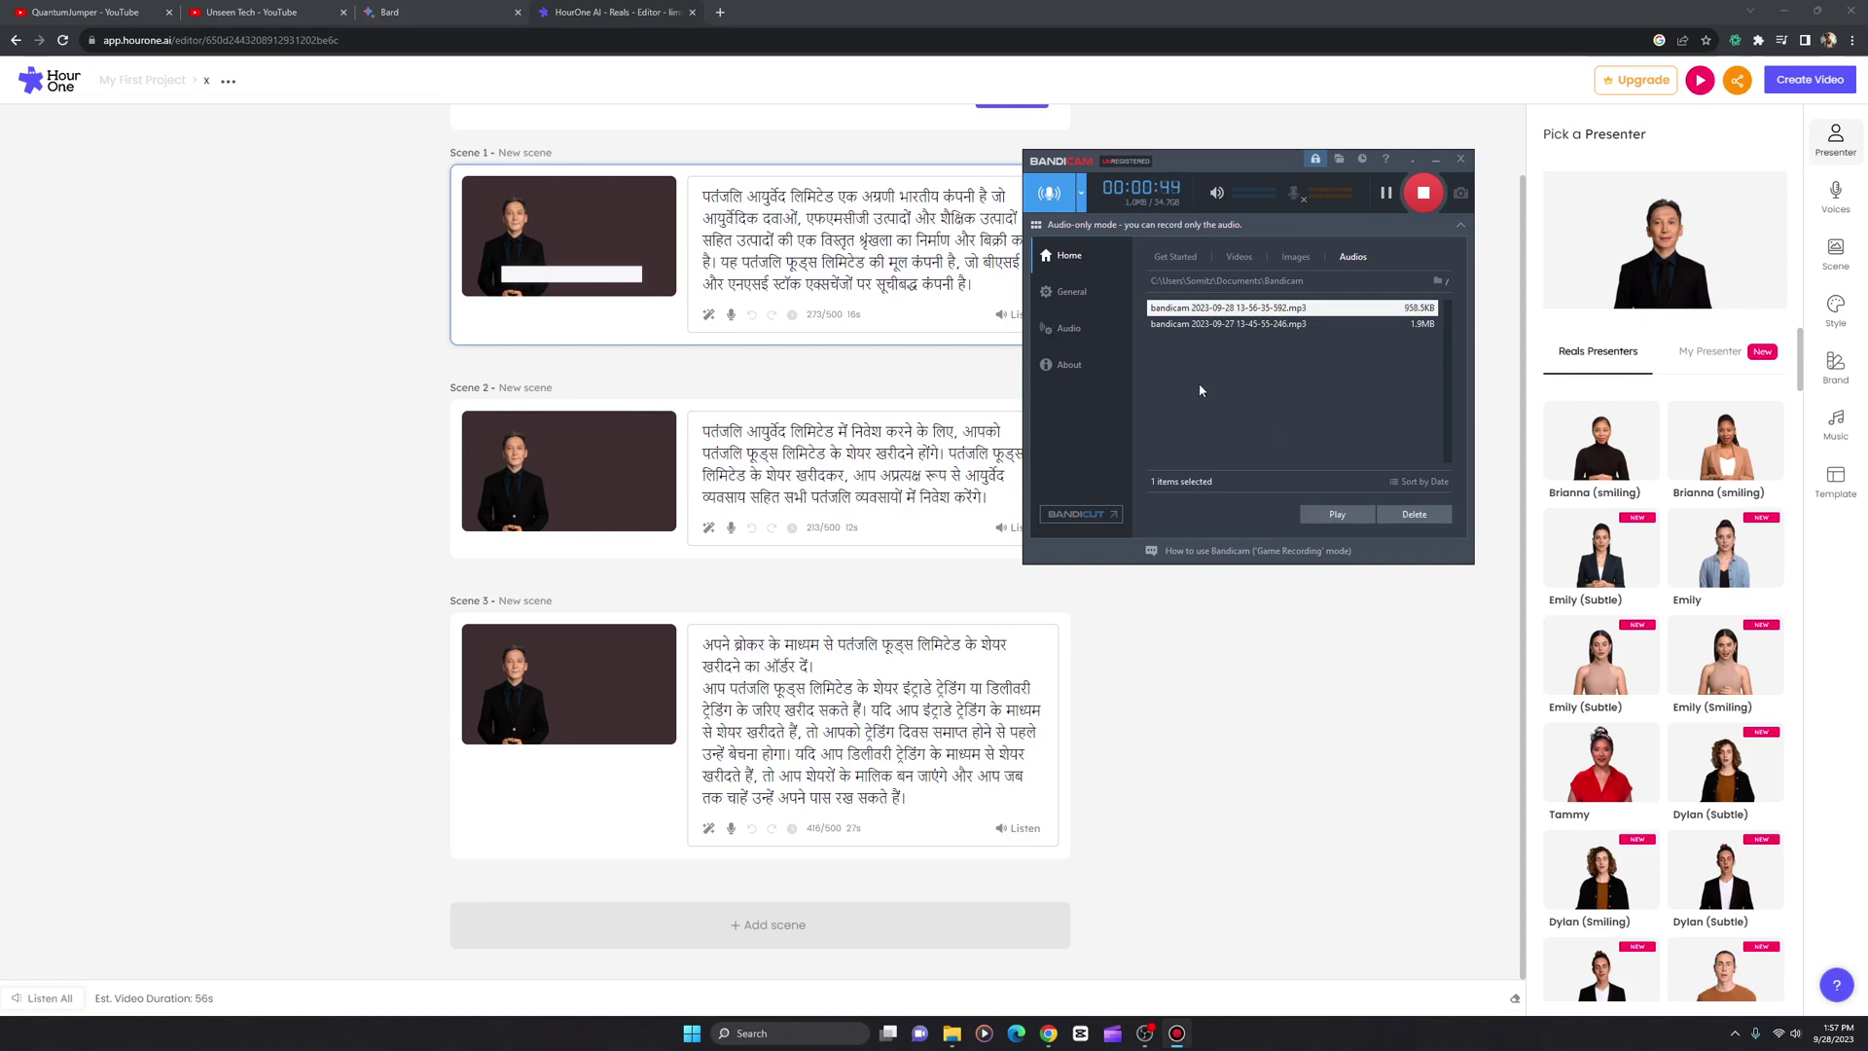
click(1337, 514)
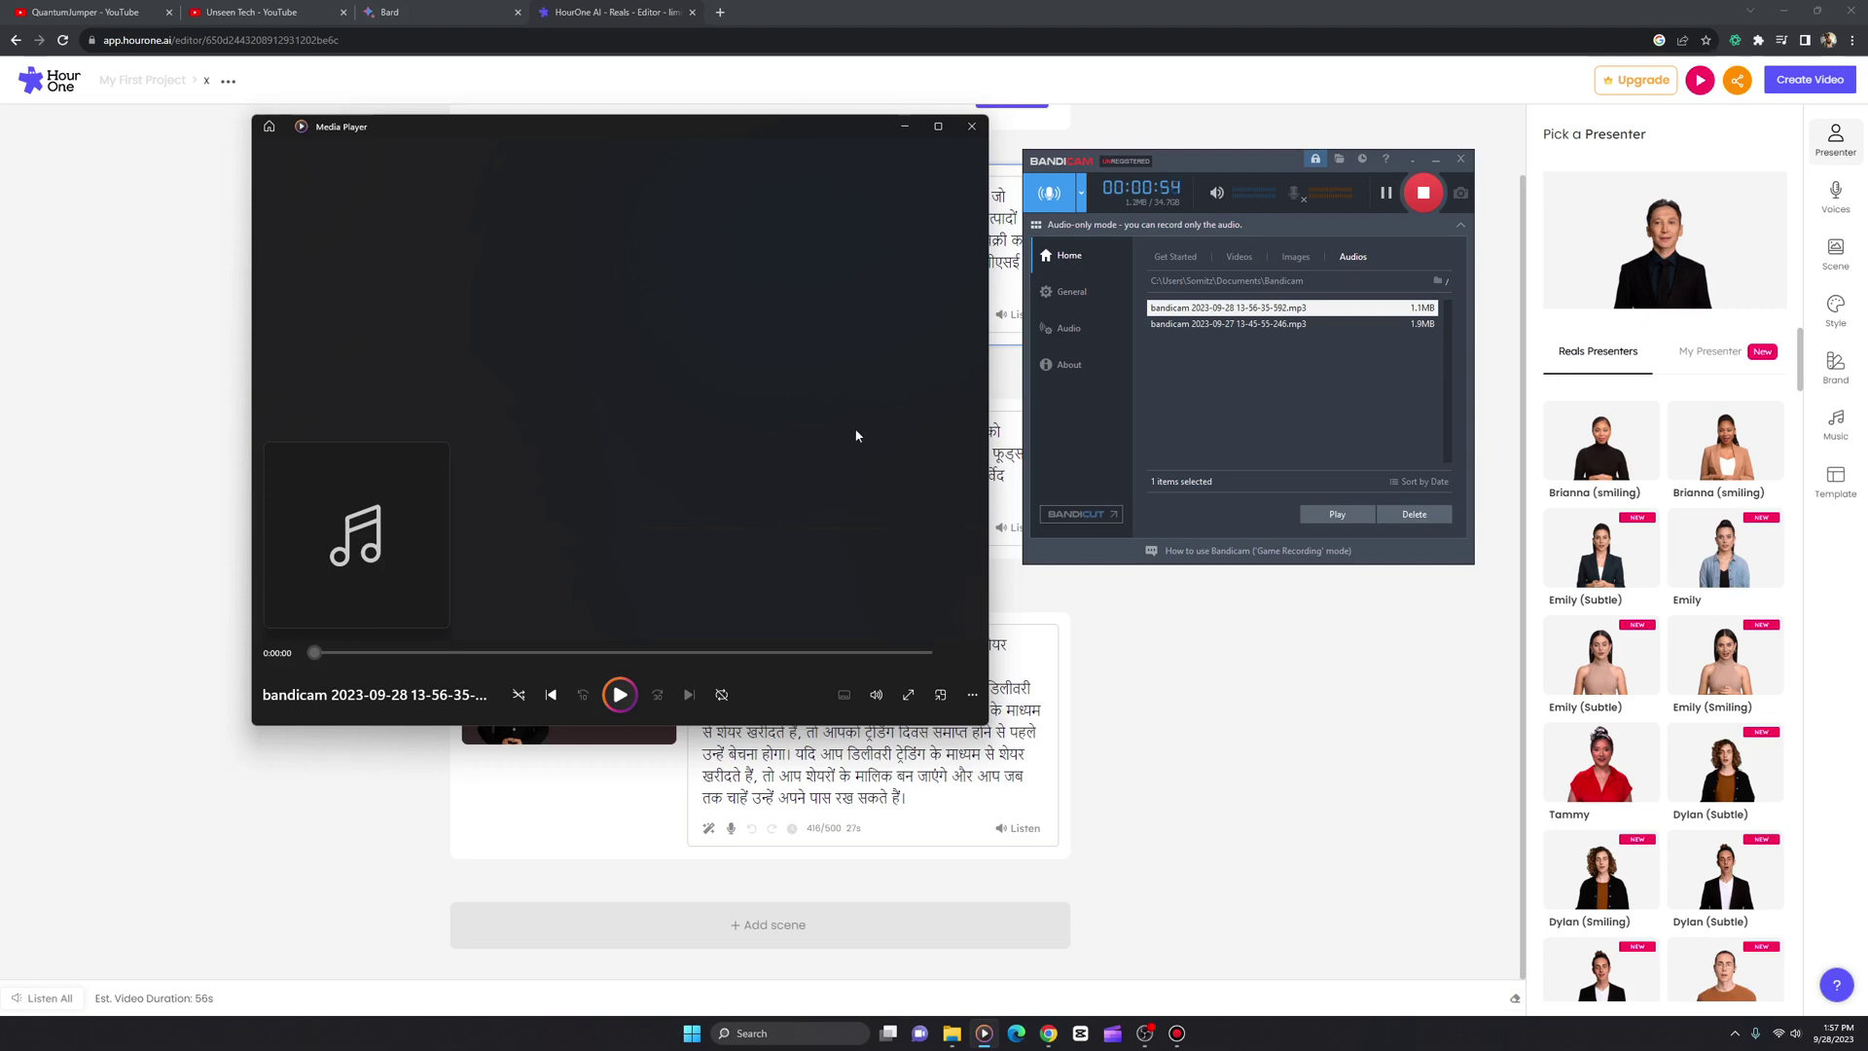
click(971, 126)
right_click(1193, 309)
click(1214, 323)
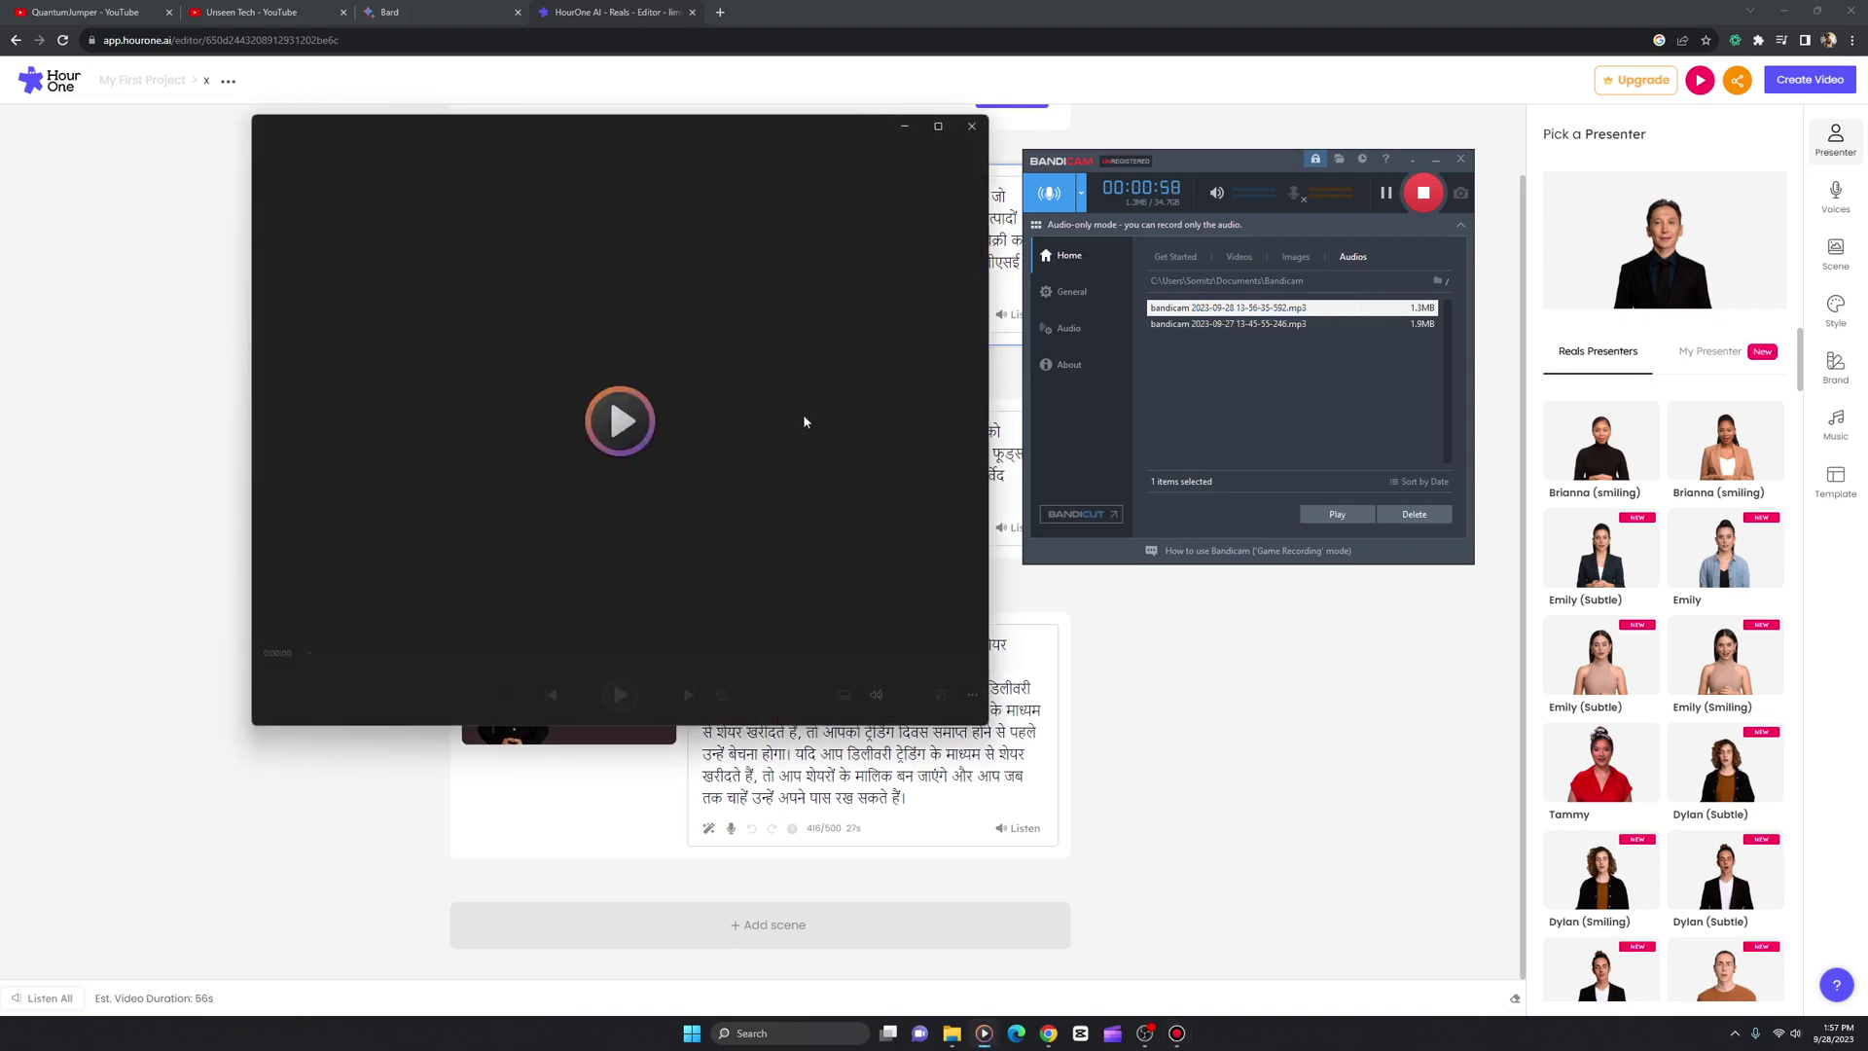
click(971, 126)
right_click(1191, 324)
click(1207, 338)
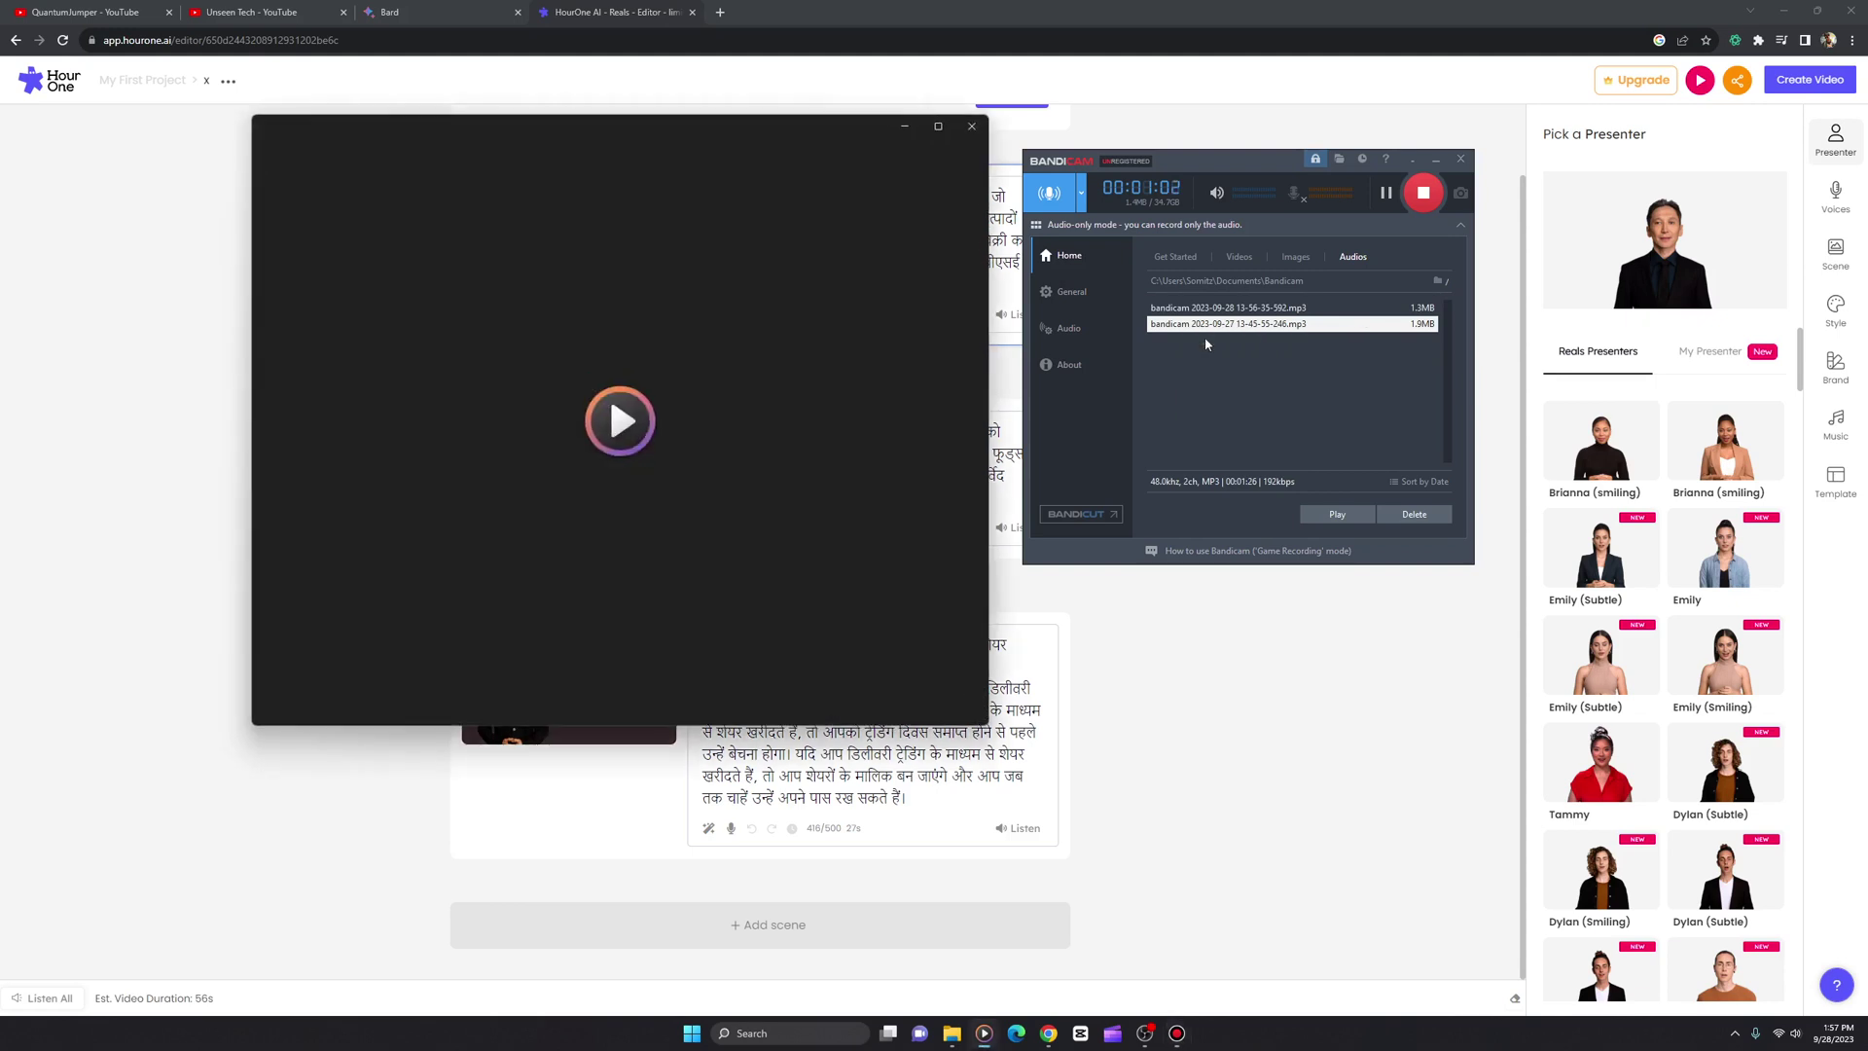
click(421, 652)
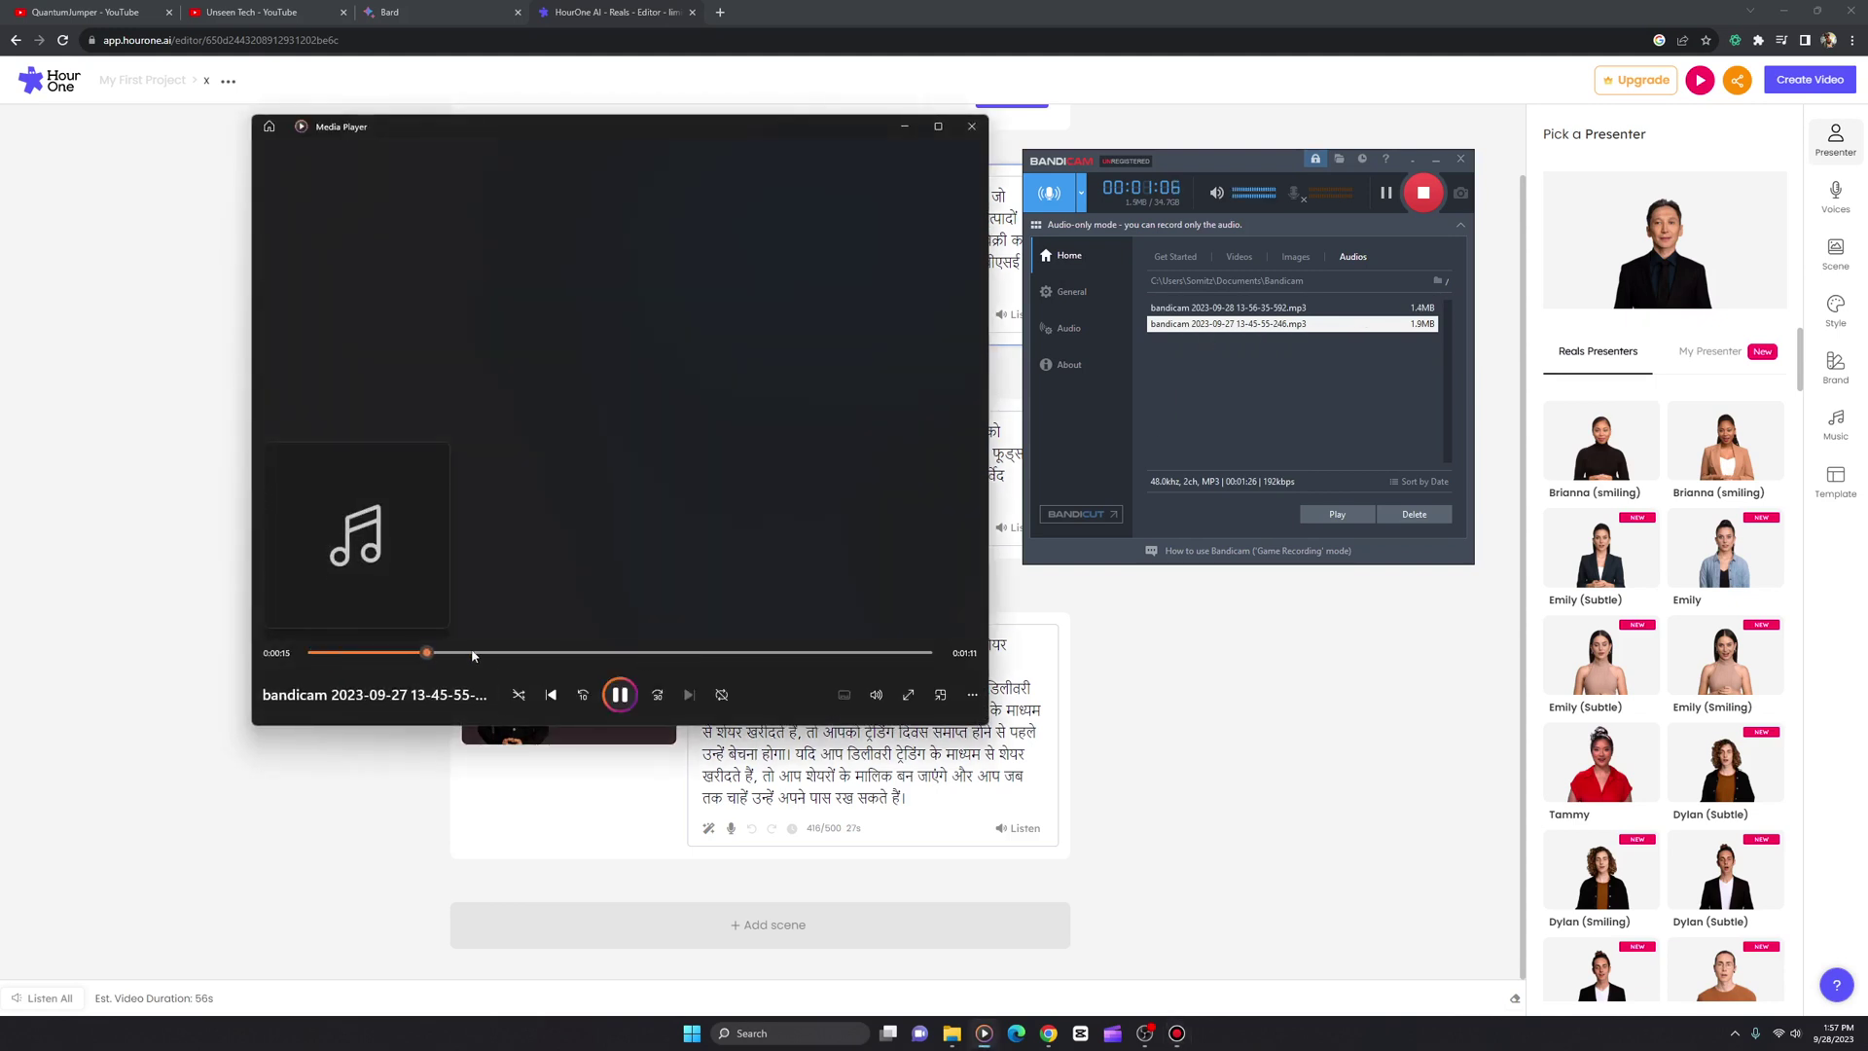
click(620, 694)
click(971, 126)
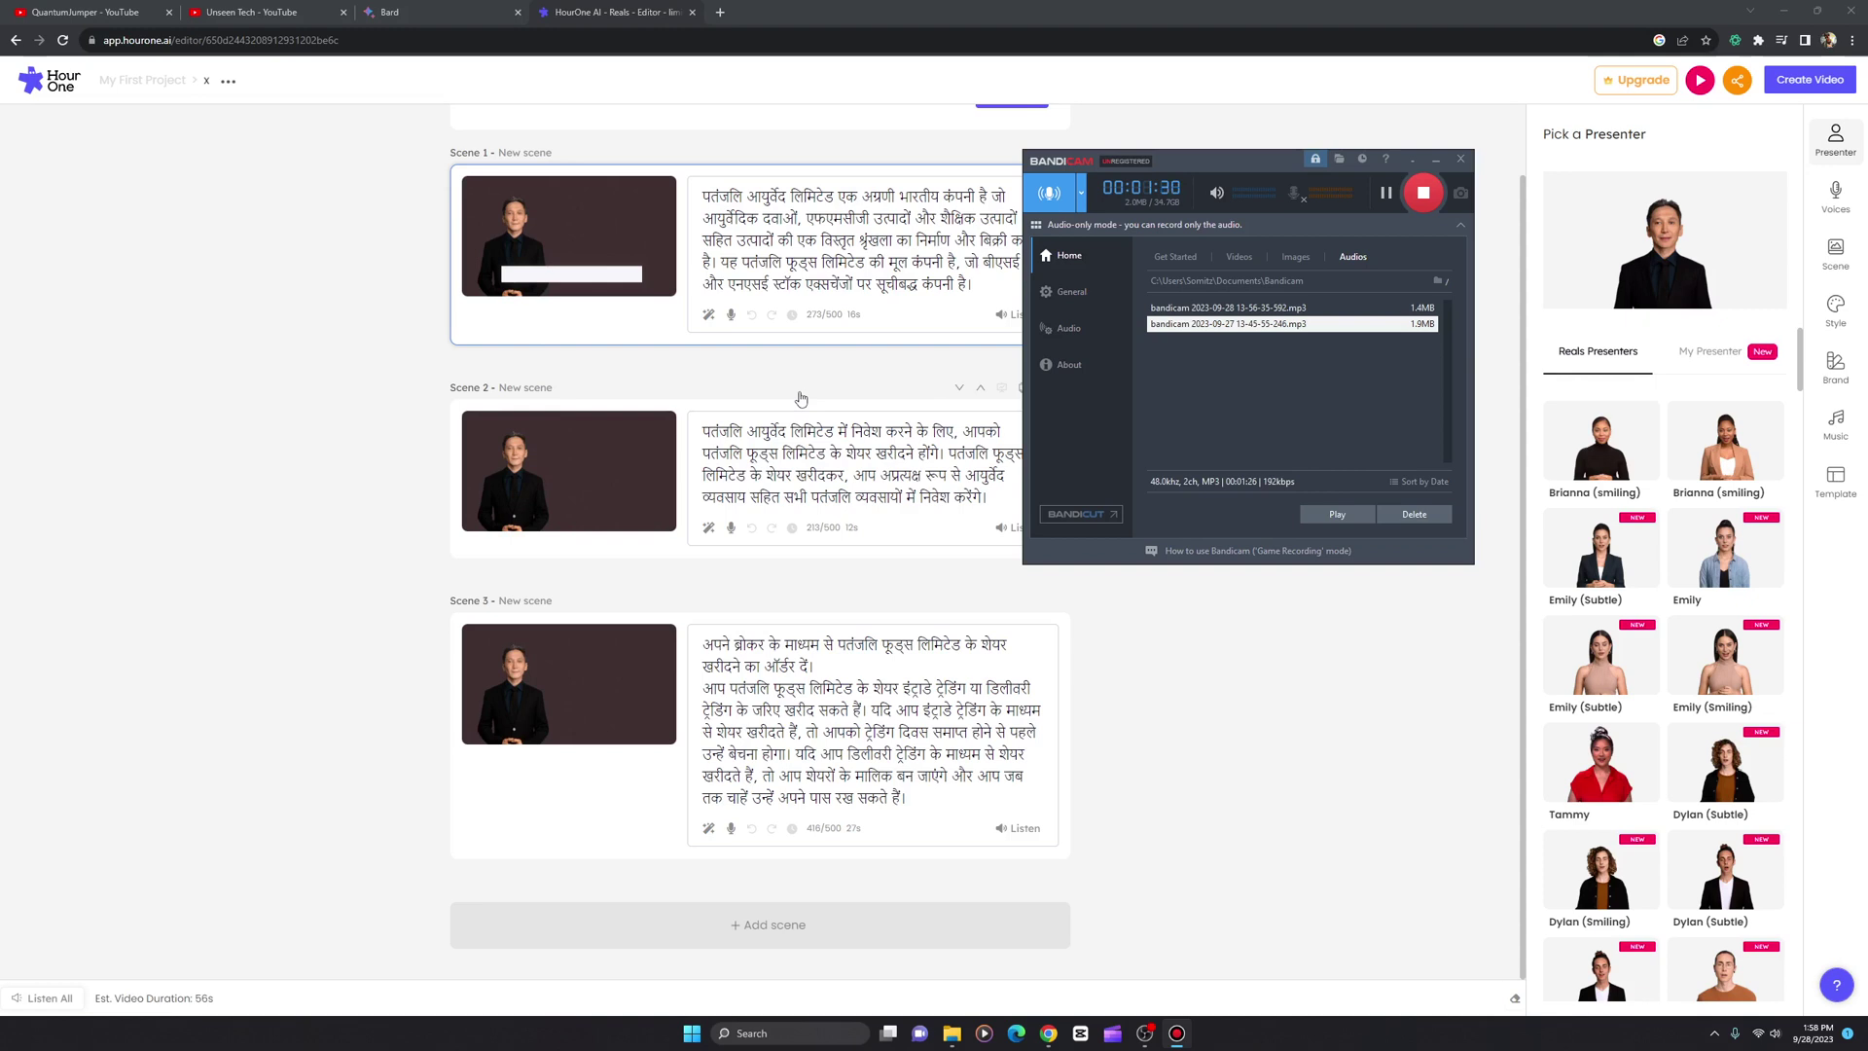
Delete the 2023-09-27 recording from the audio list, try to delete the 2023-09-28 one as well, and exit Bandicam.
click(1419, 519)
click(1297, 401)
click(1265, 308)
click(1413, 514)
click(1289, 402)
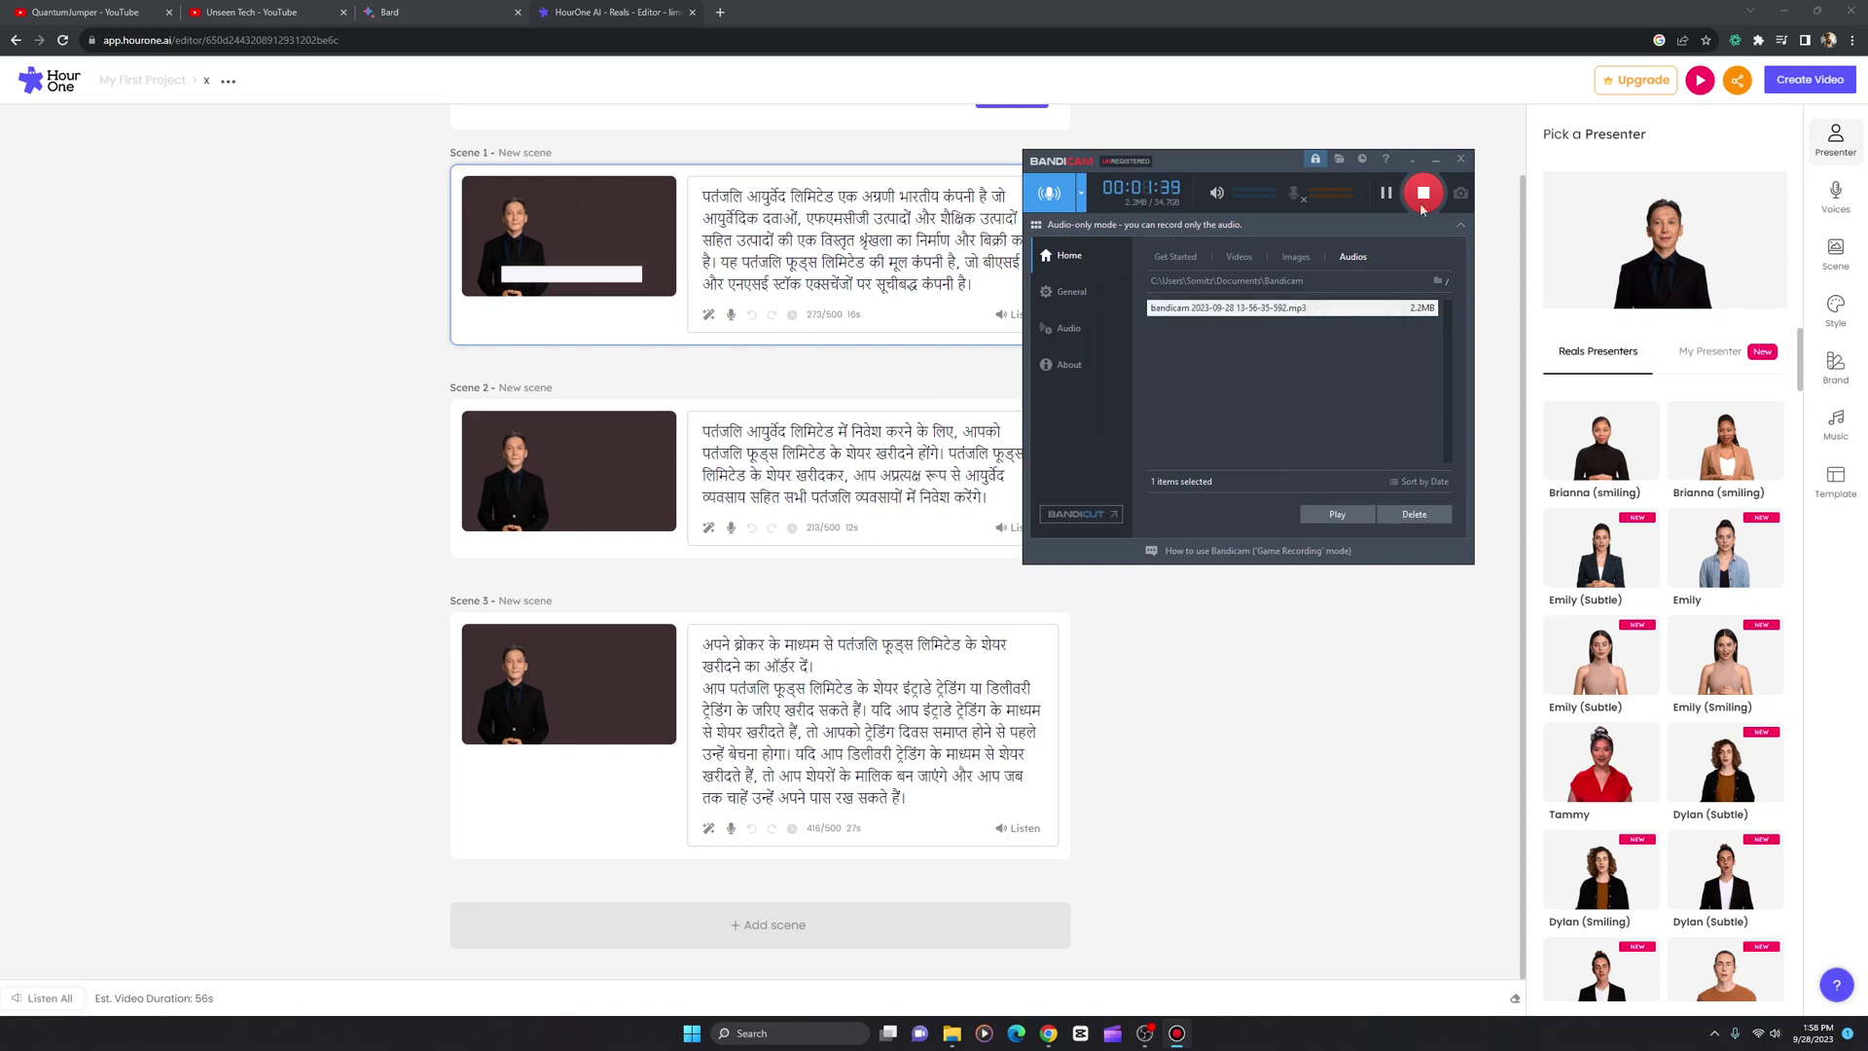
click(1459, 161)
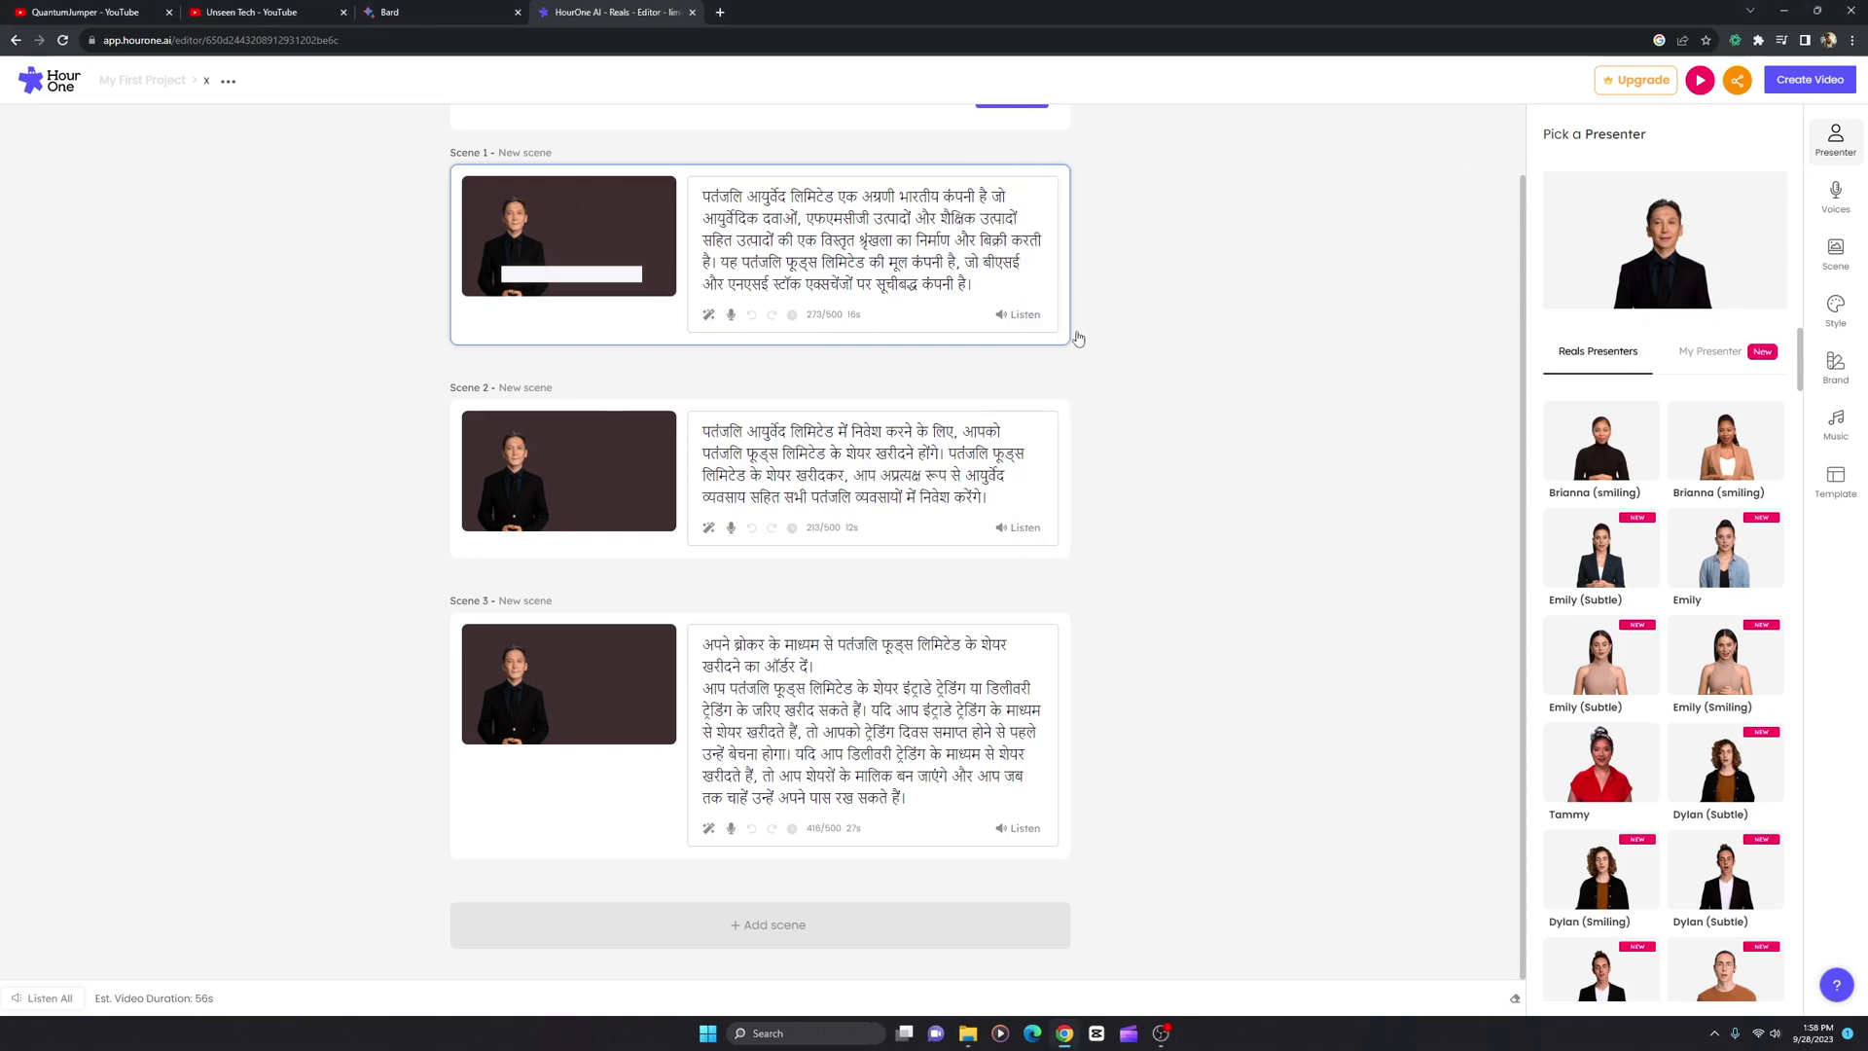
Open elevenlabs.io in a new browser tab and go to its AI Speech Classifier page.
scroll(1078, 337, up, 1)
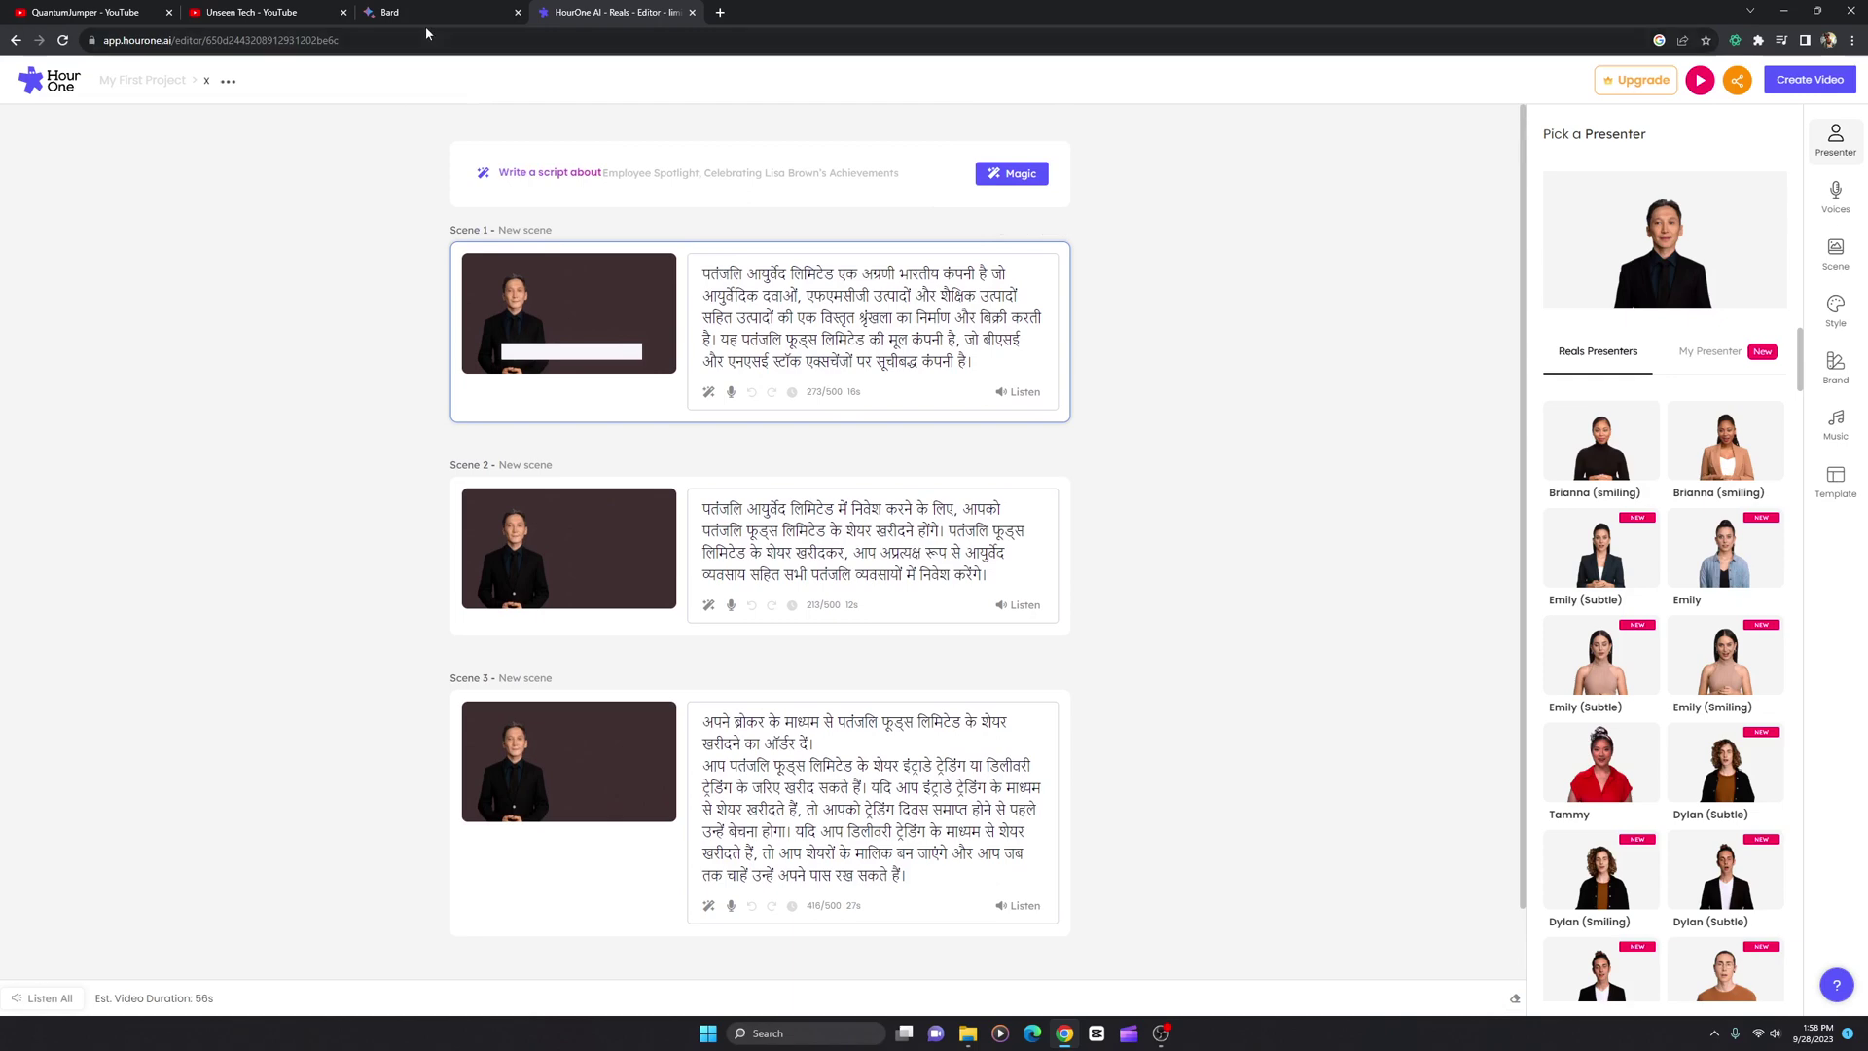
click(720, 11)
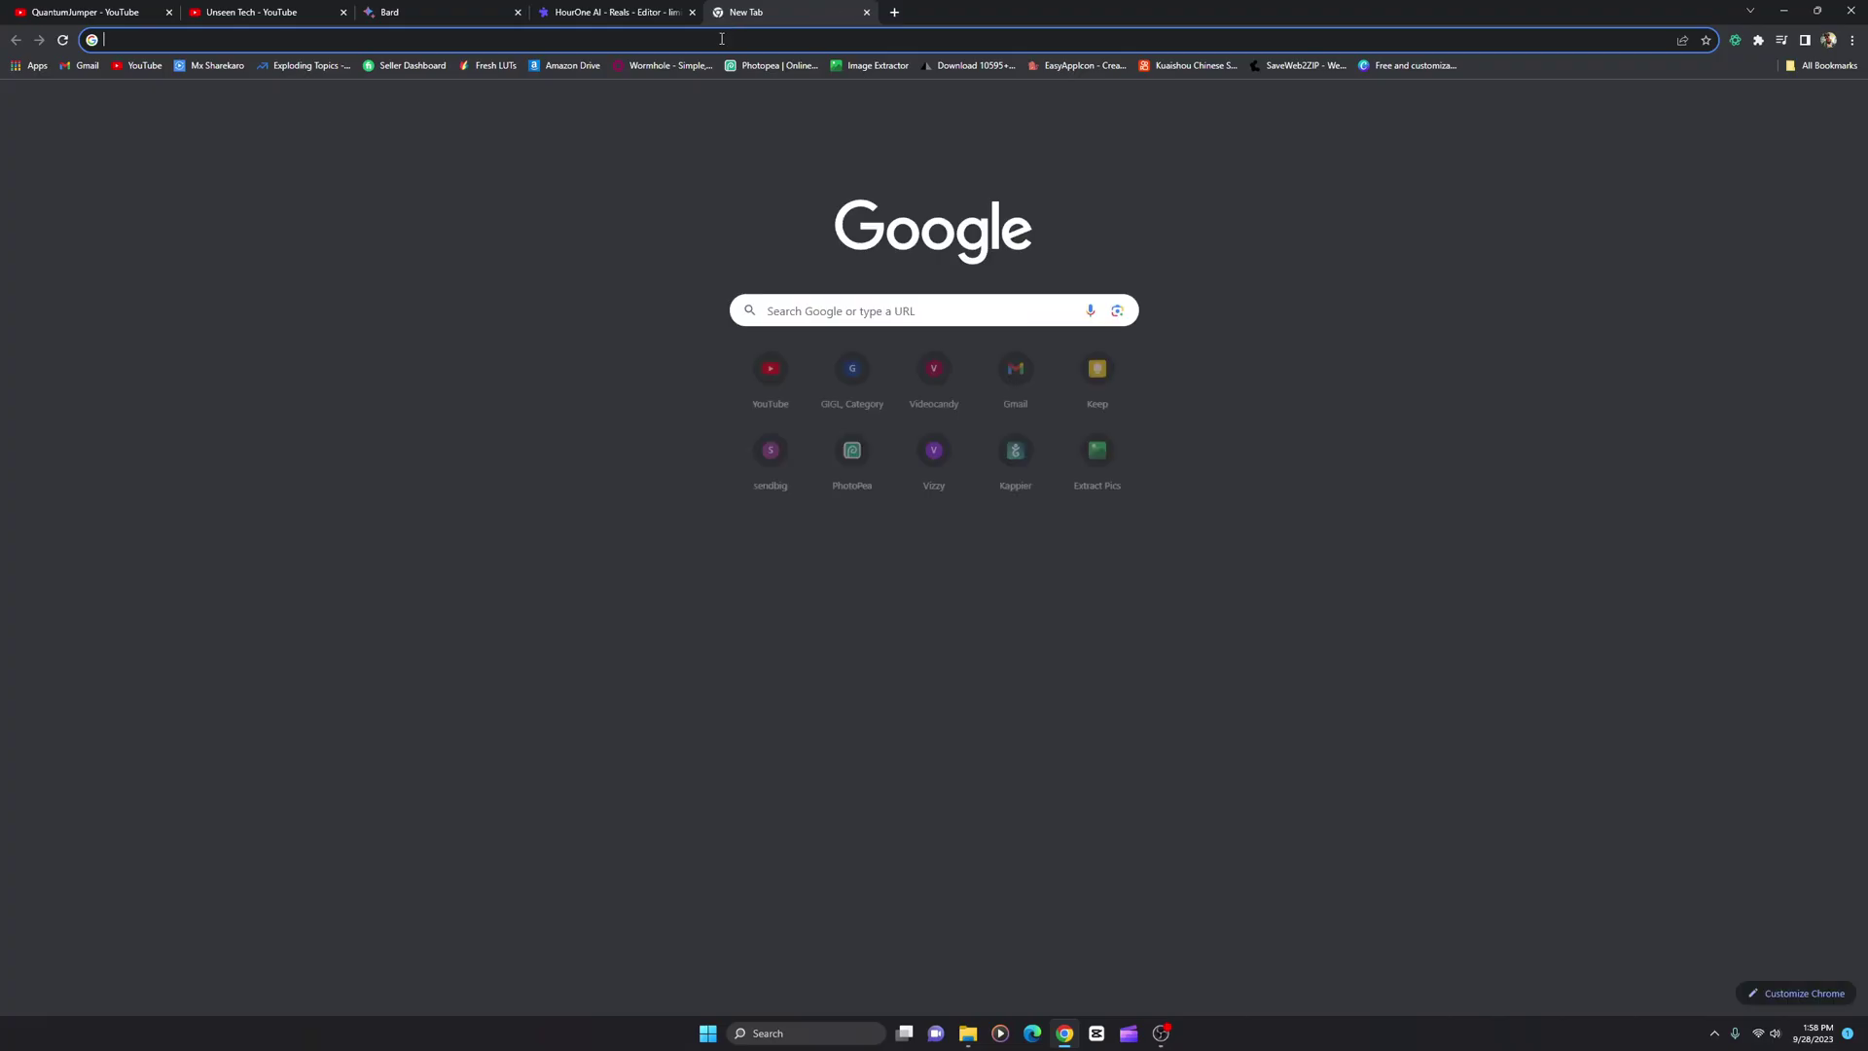
click(721, 40)
text(eleven)
key(Return)
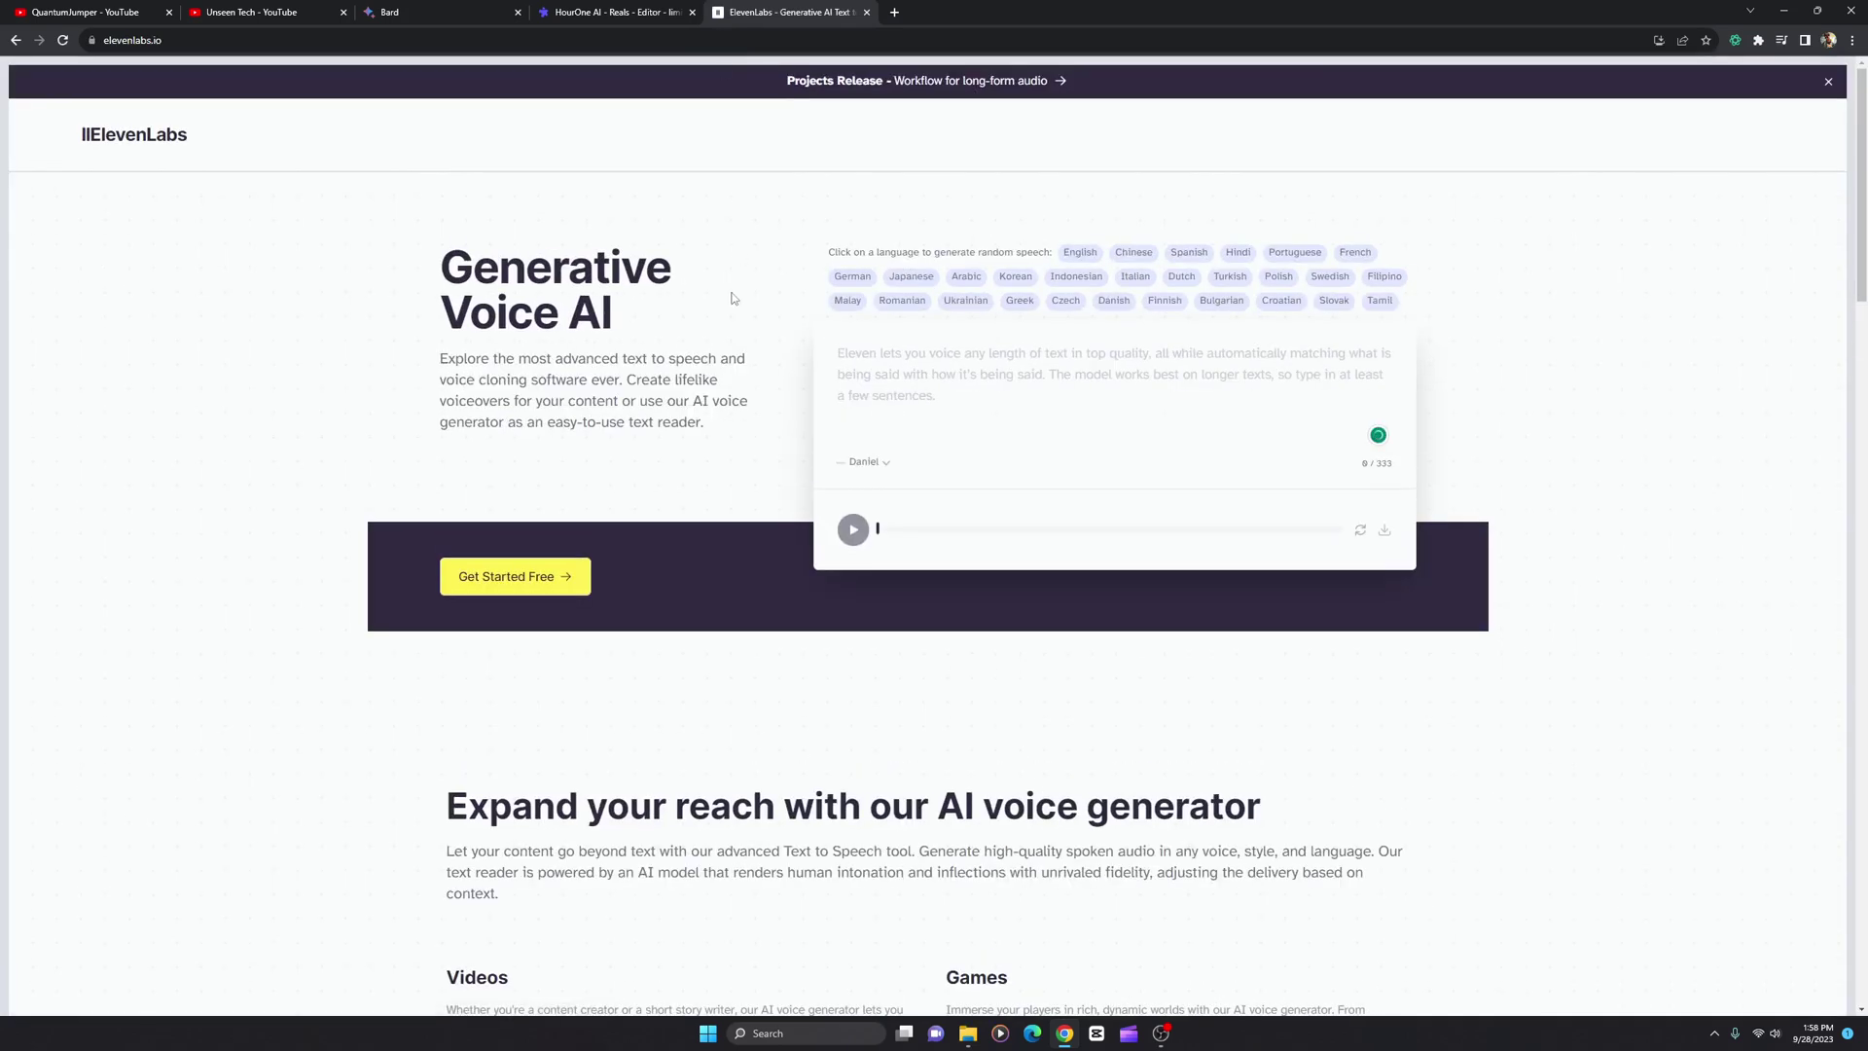
click(1199, 141)
click(1168, 450)
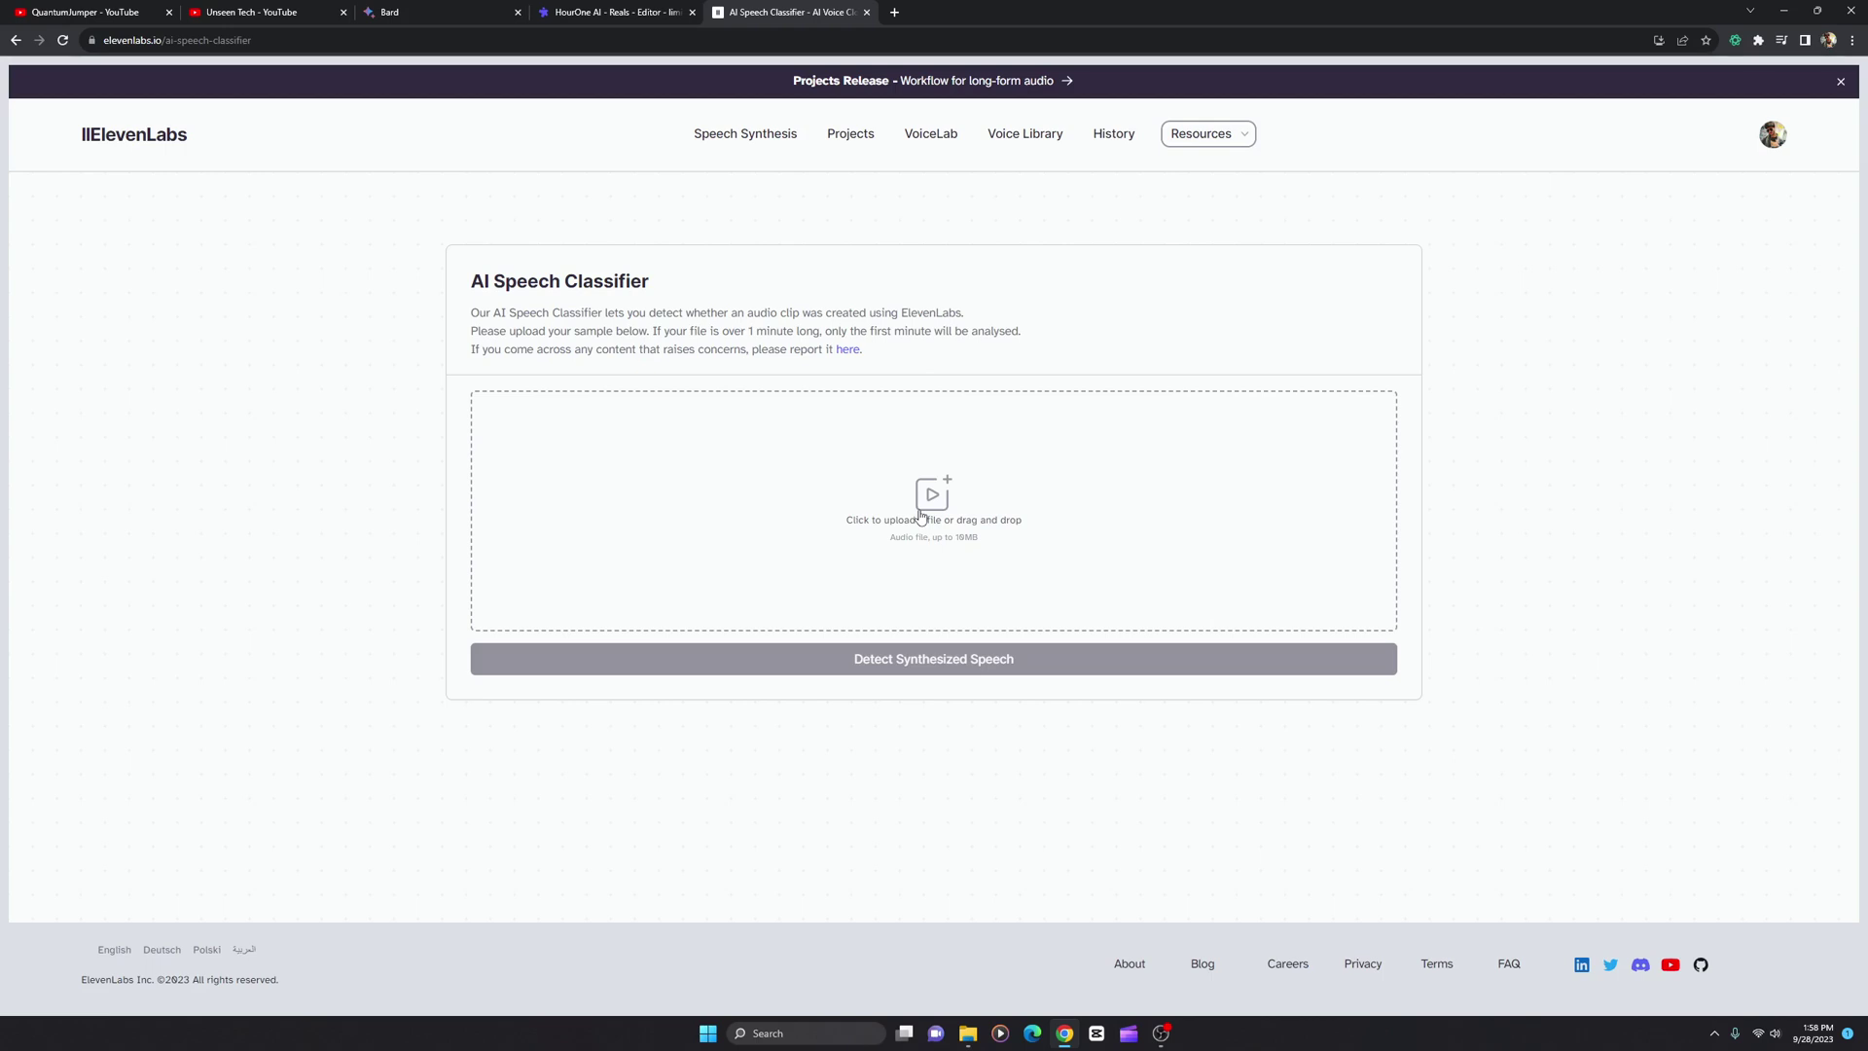
Look over the Unseen Tech channel's videos on YouTube, previewing "How I Monetized My AI channel", and return to the AI Speech Classifier page.
click(292, 11)
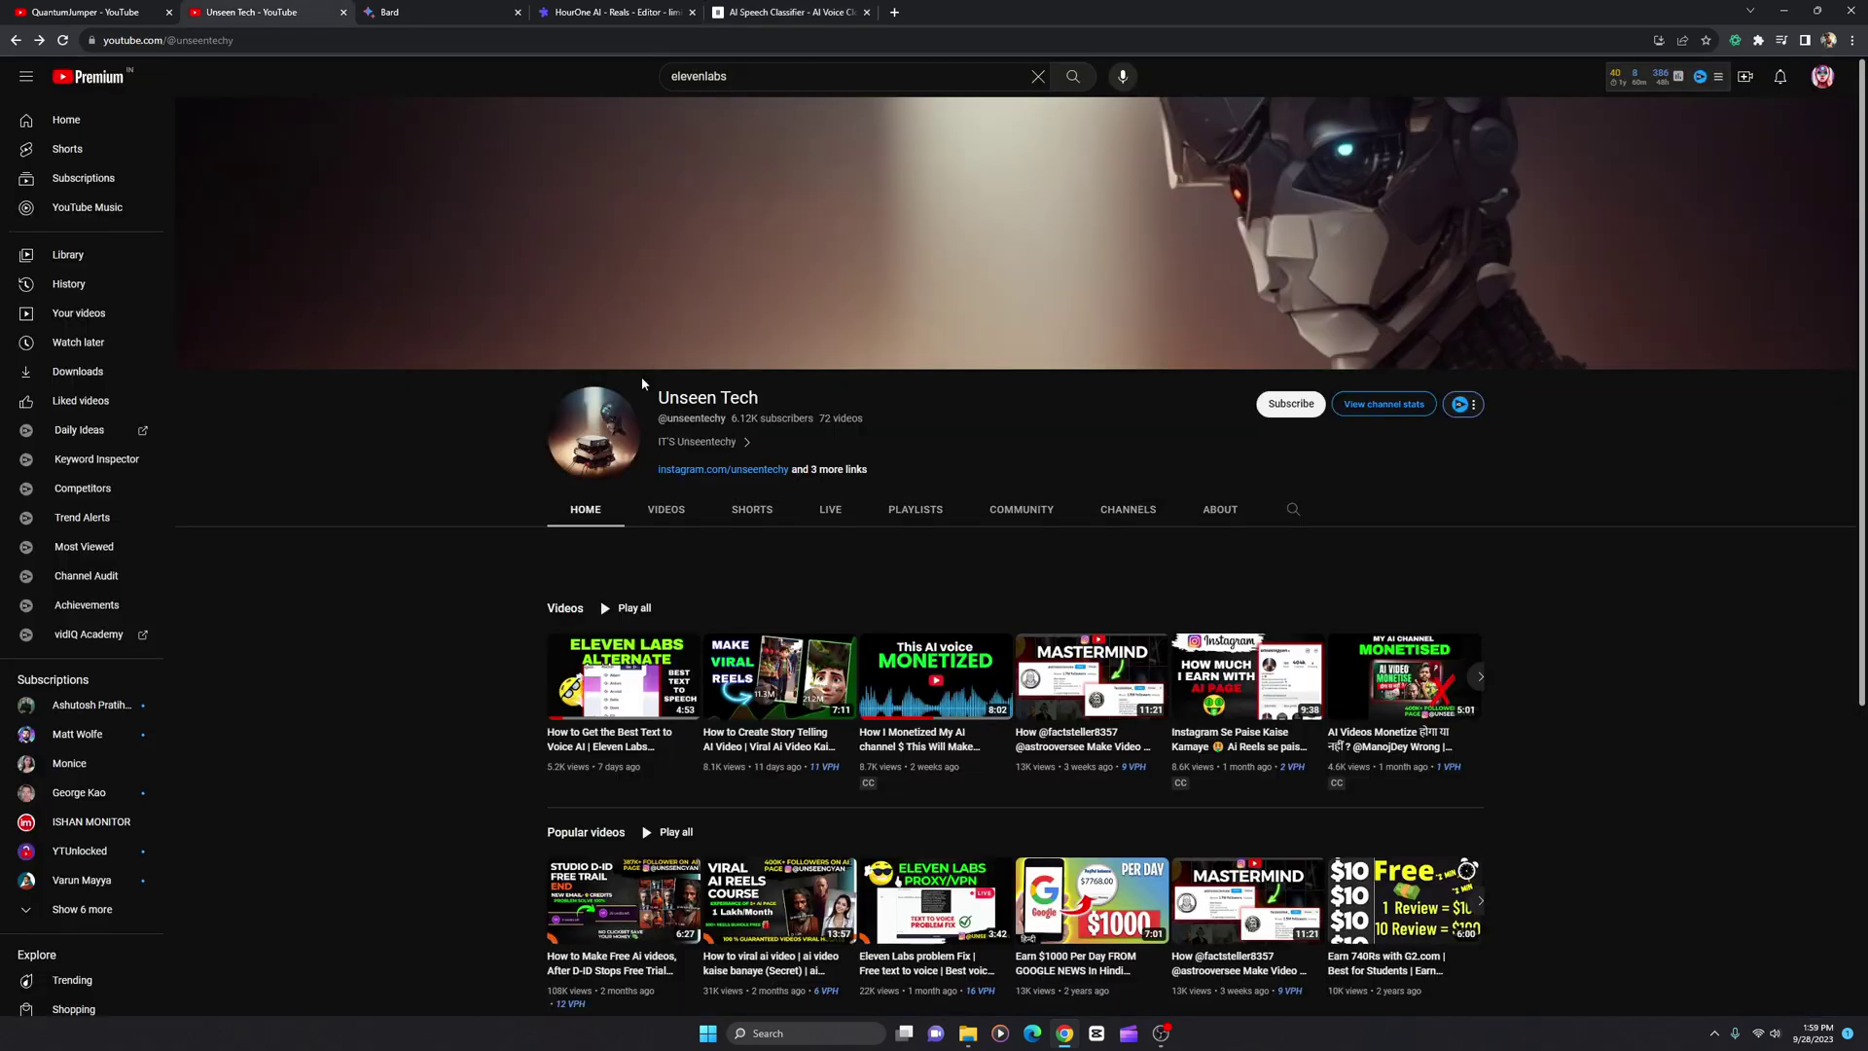
scroll(647, 390, down, 1)
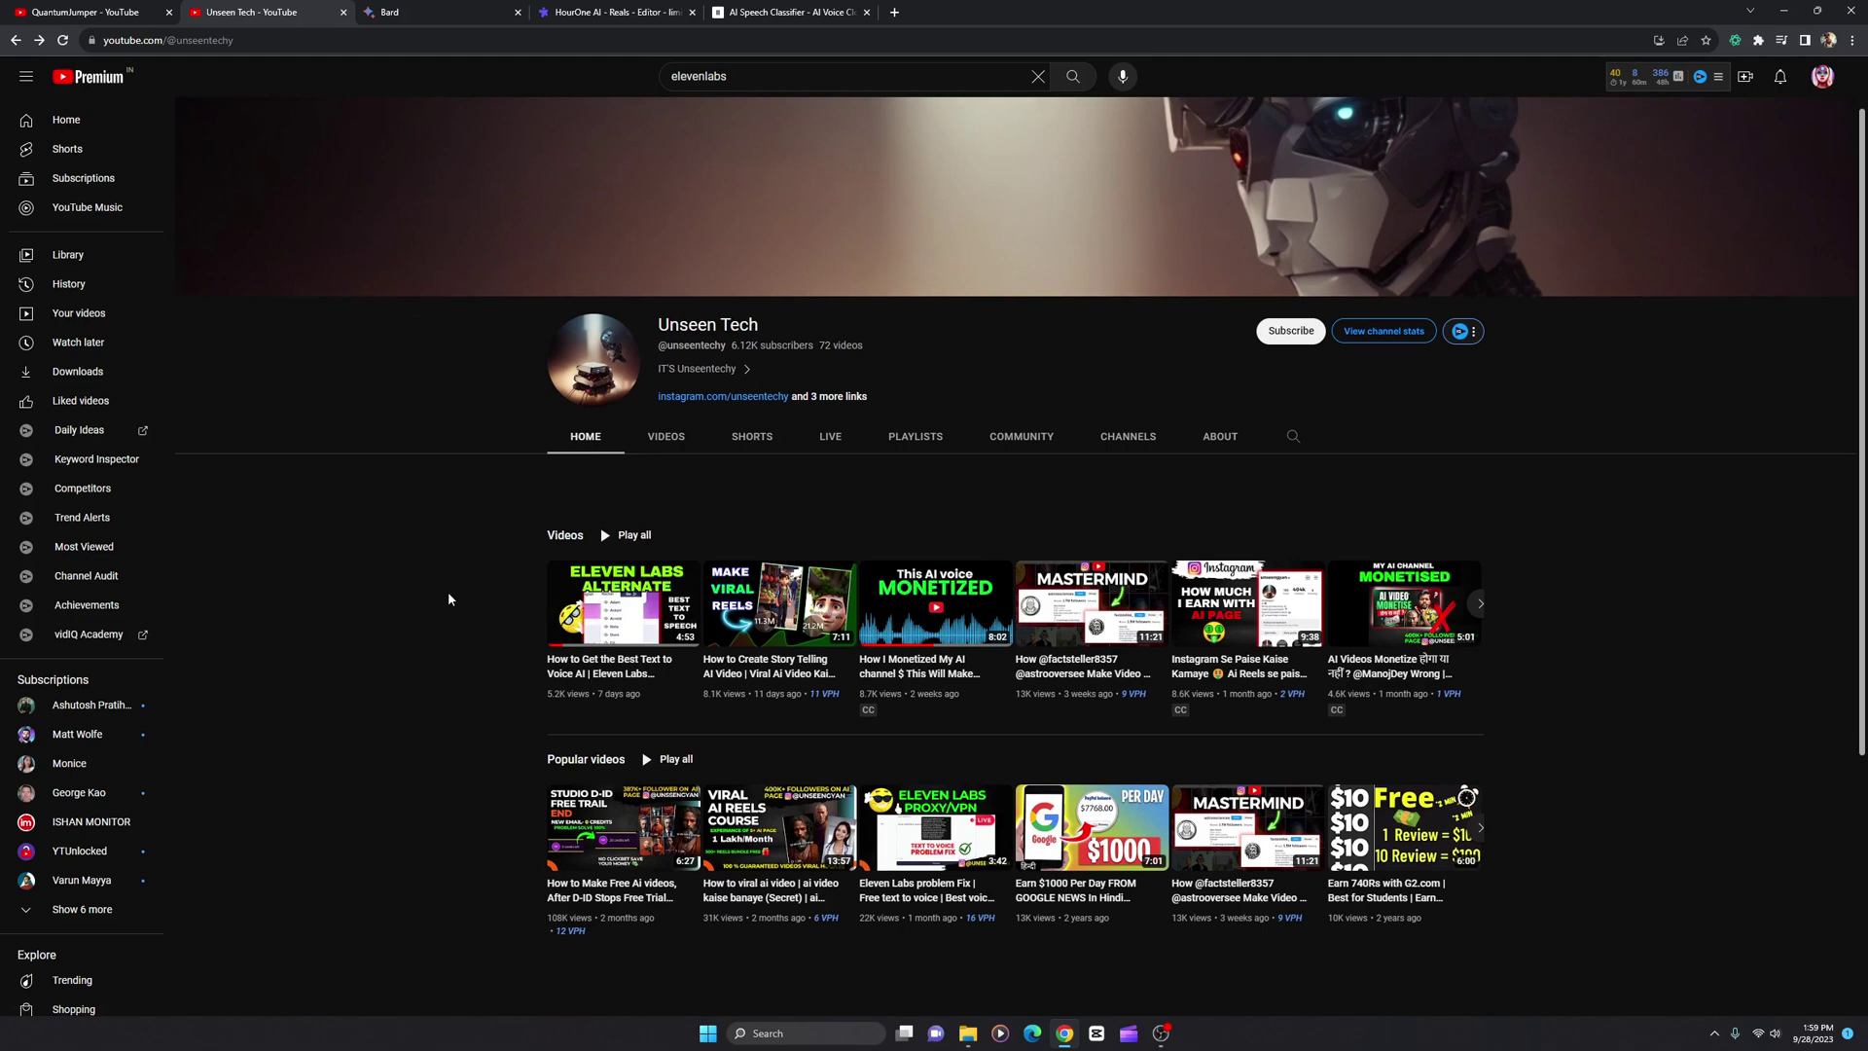
click(816, 7)
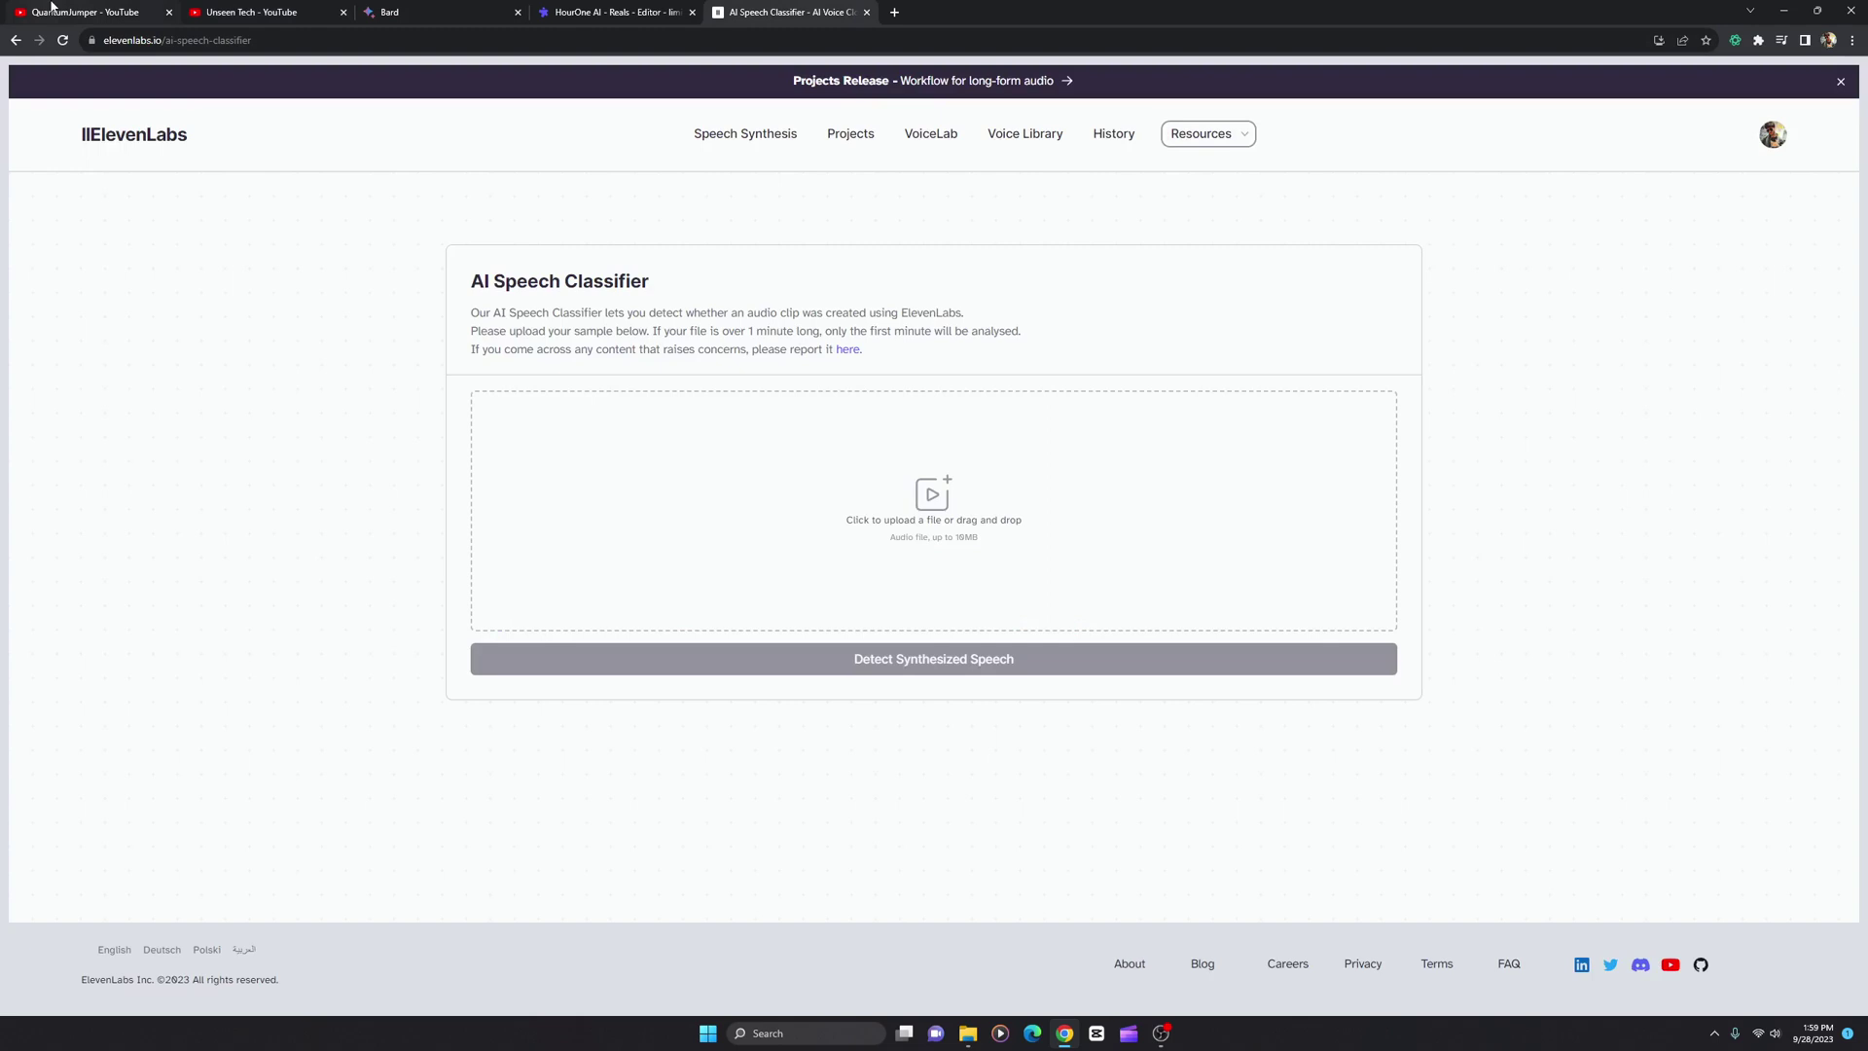
click(52, 6)
click(284, 8)
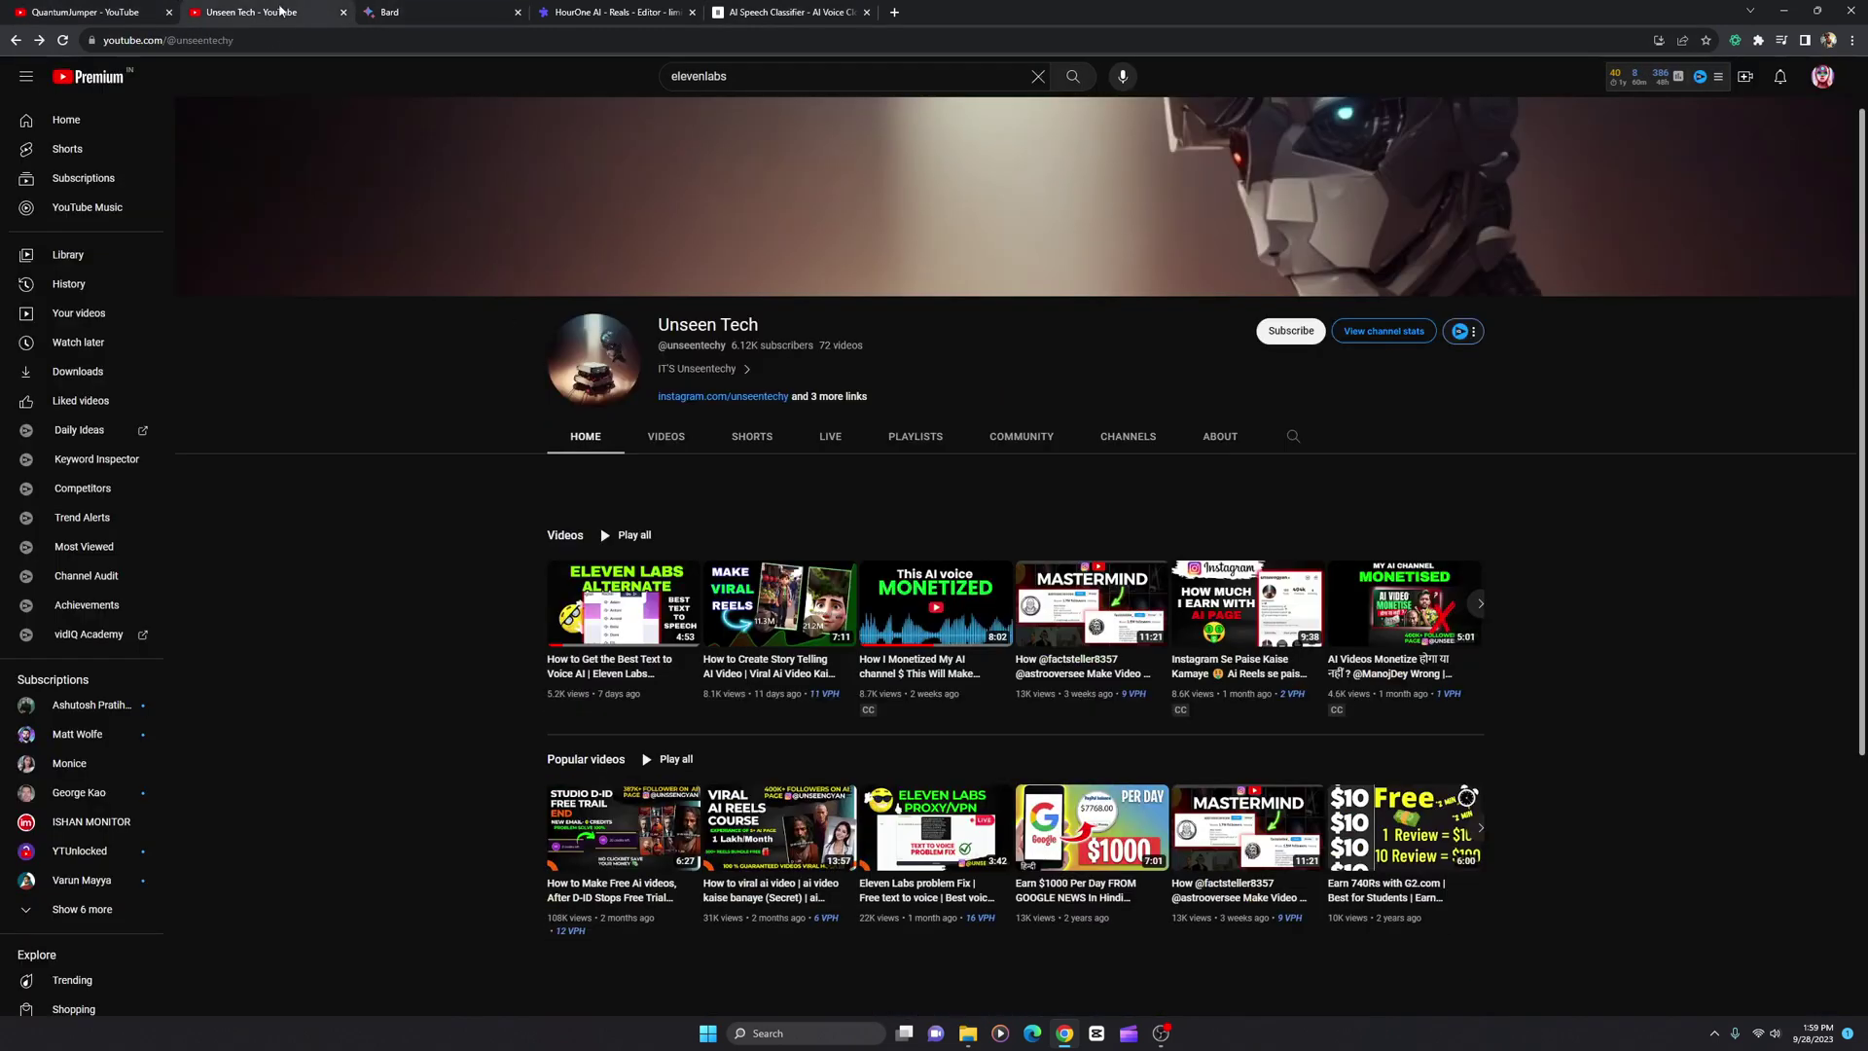
mouse_move(929, 637)
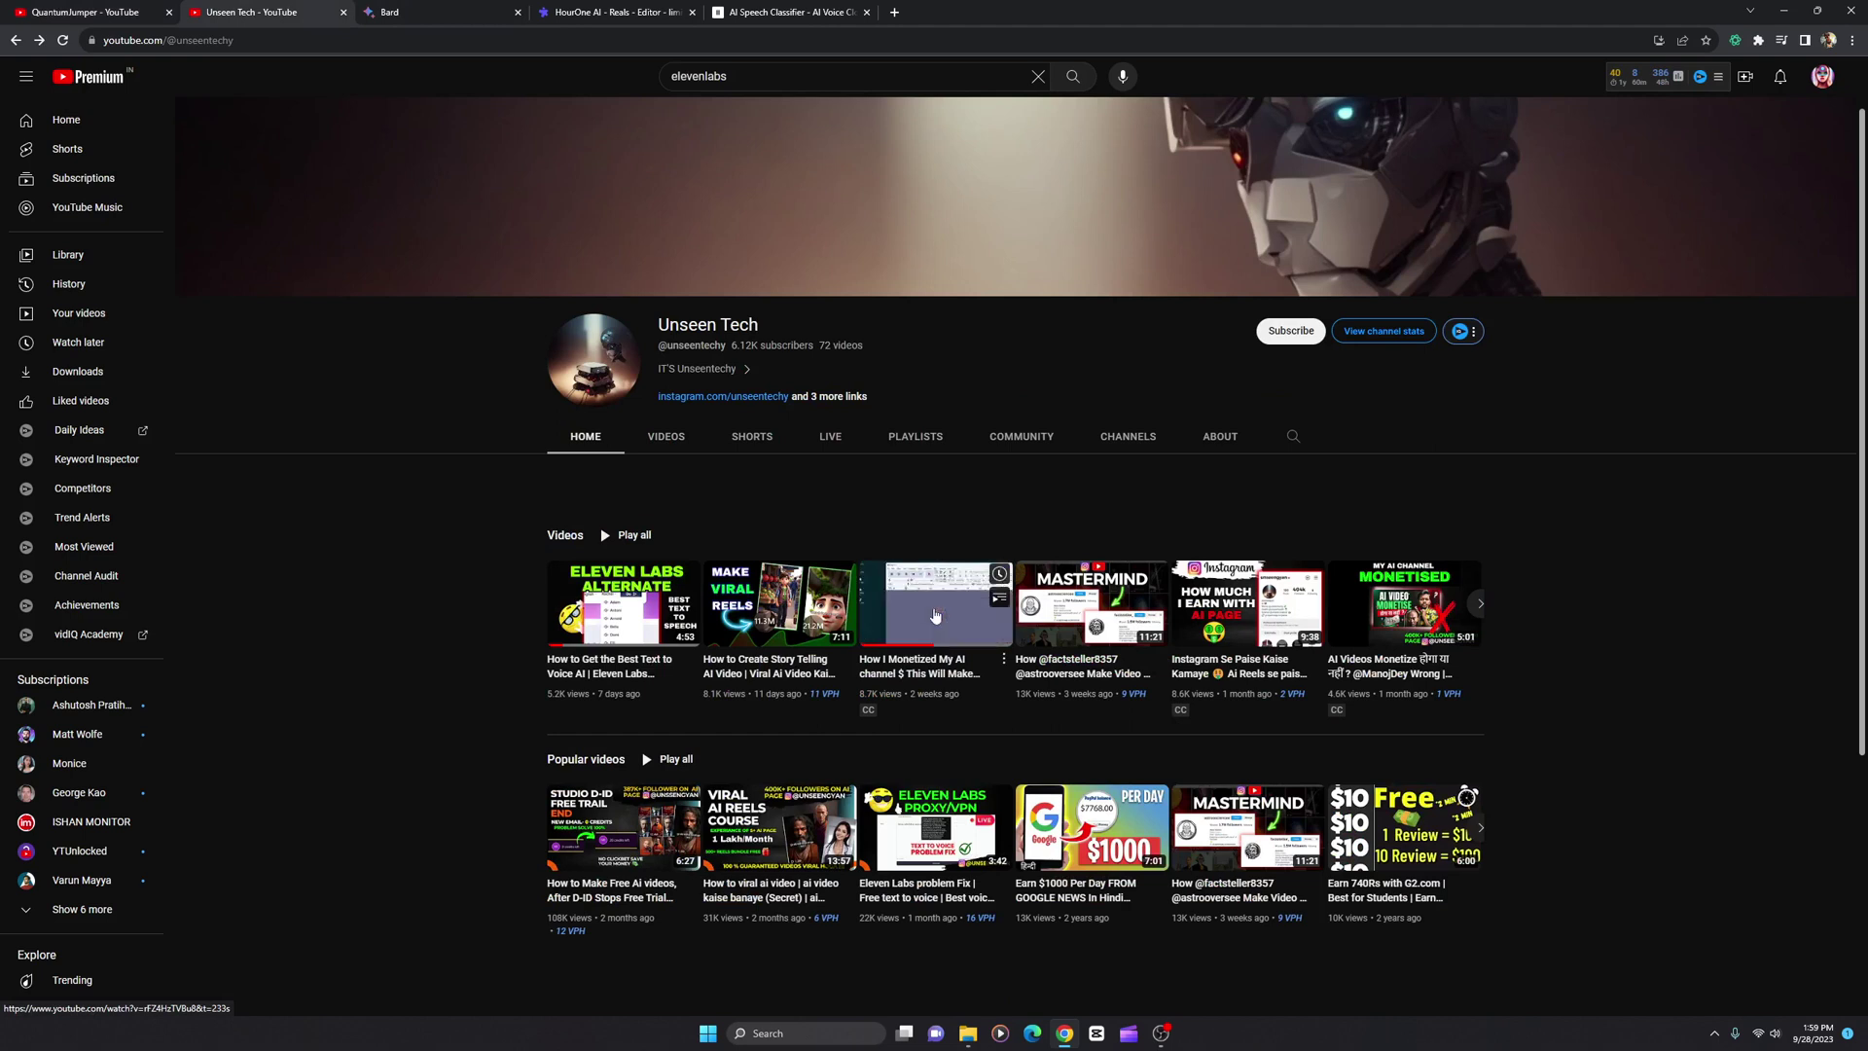
click(749, 12)
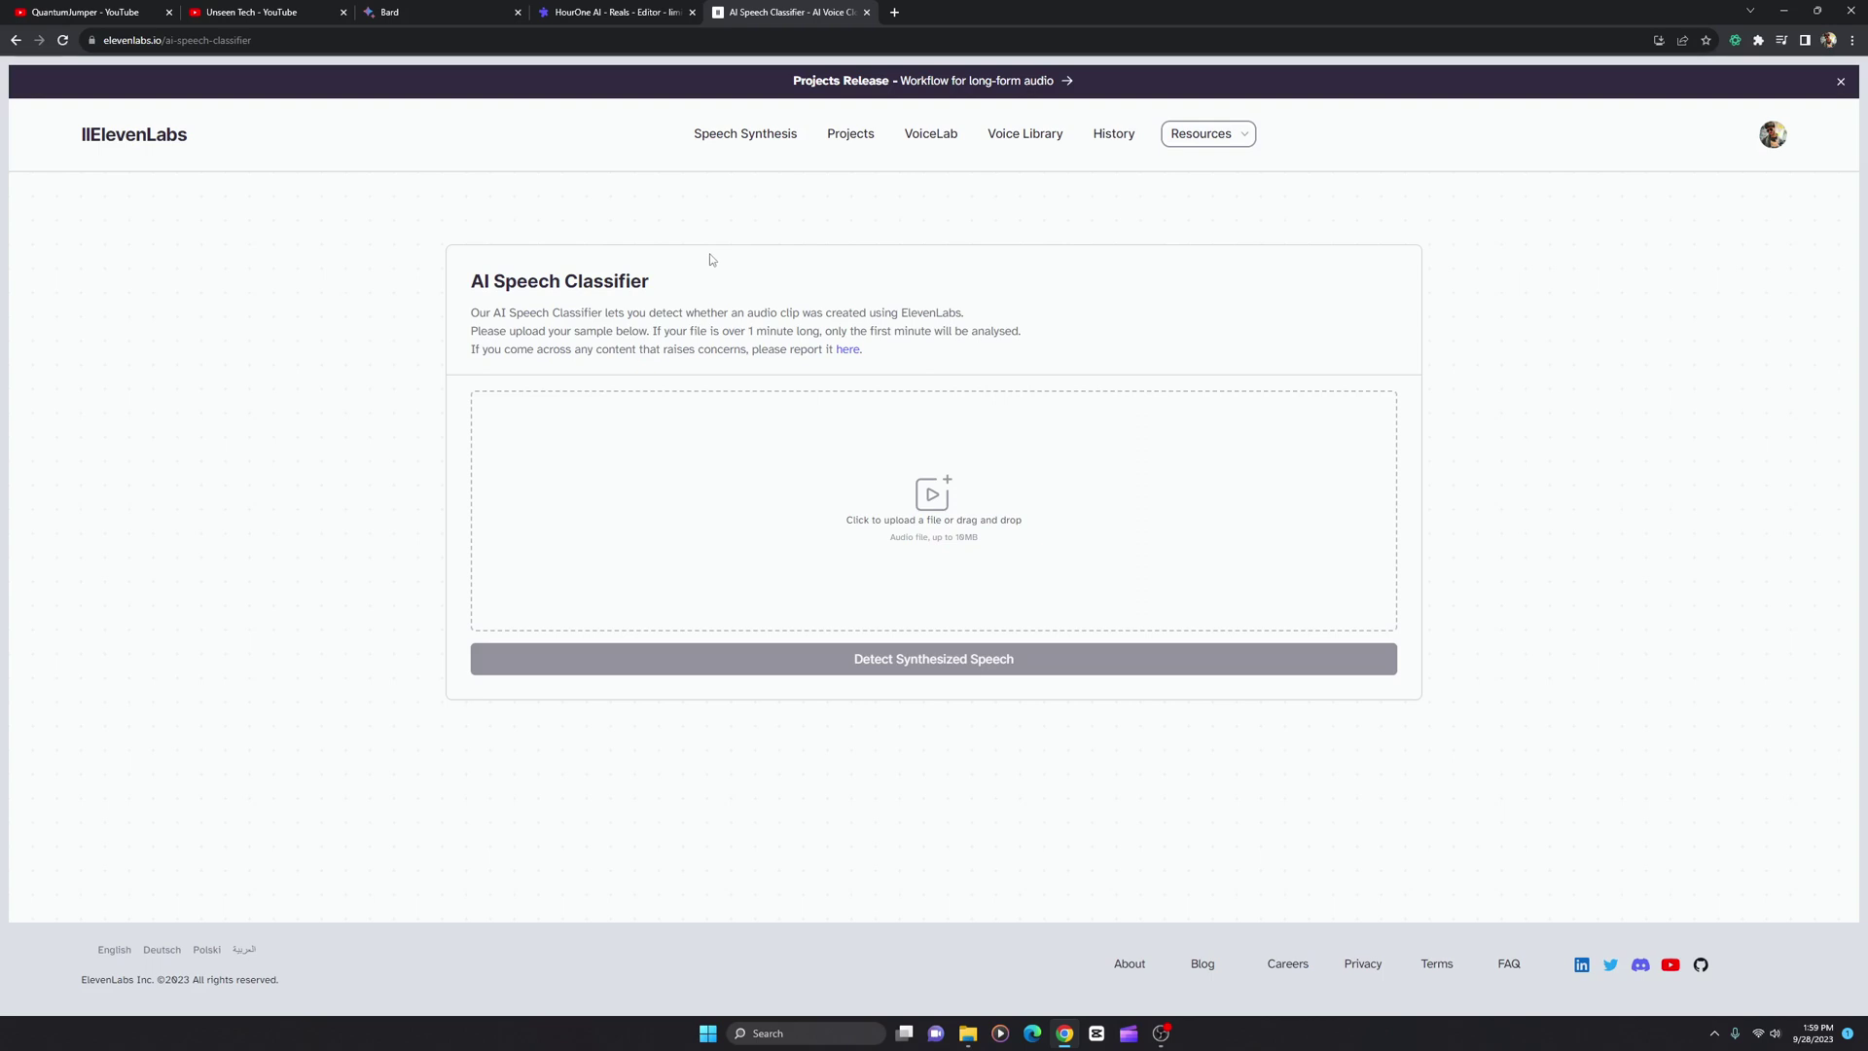
click(231, 17)
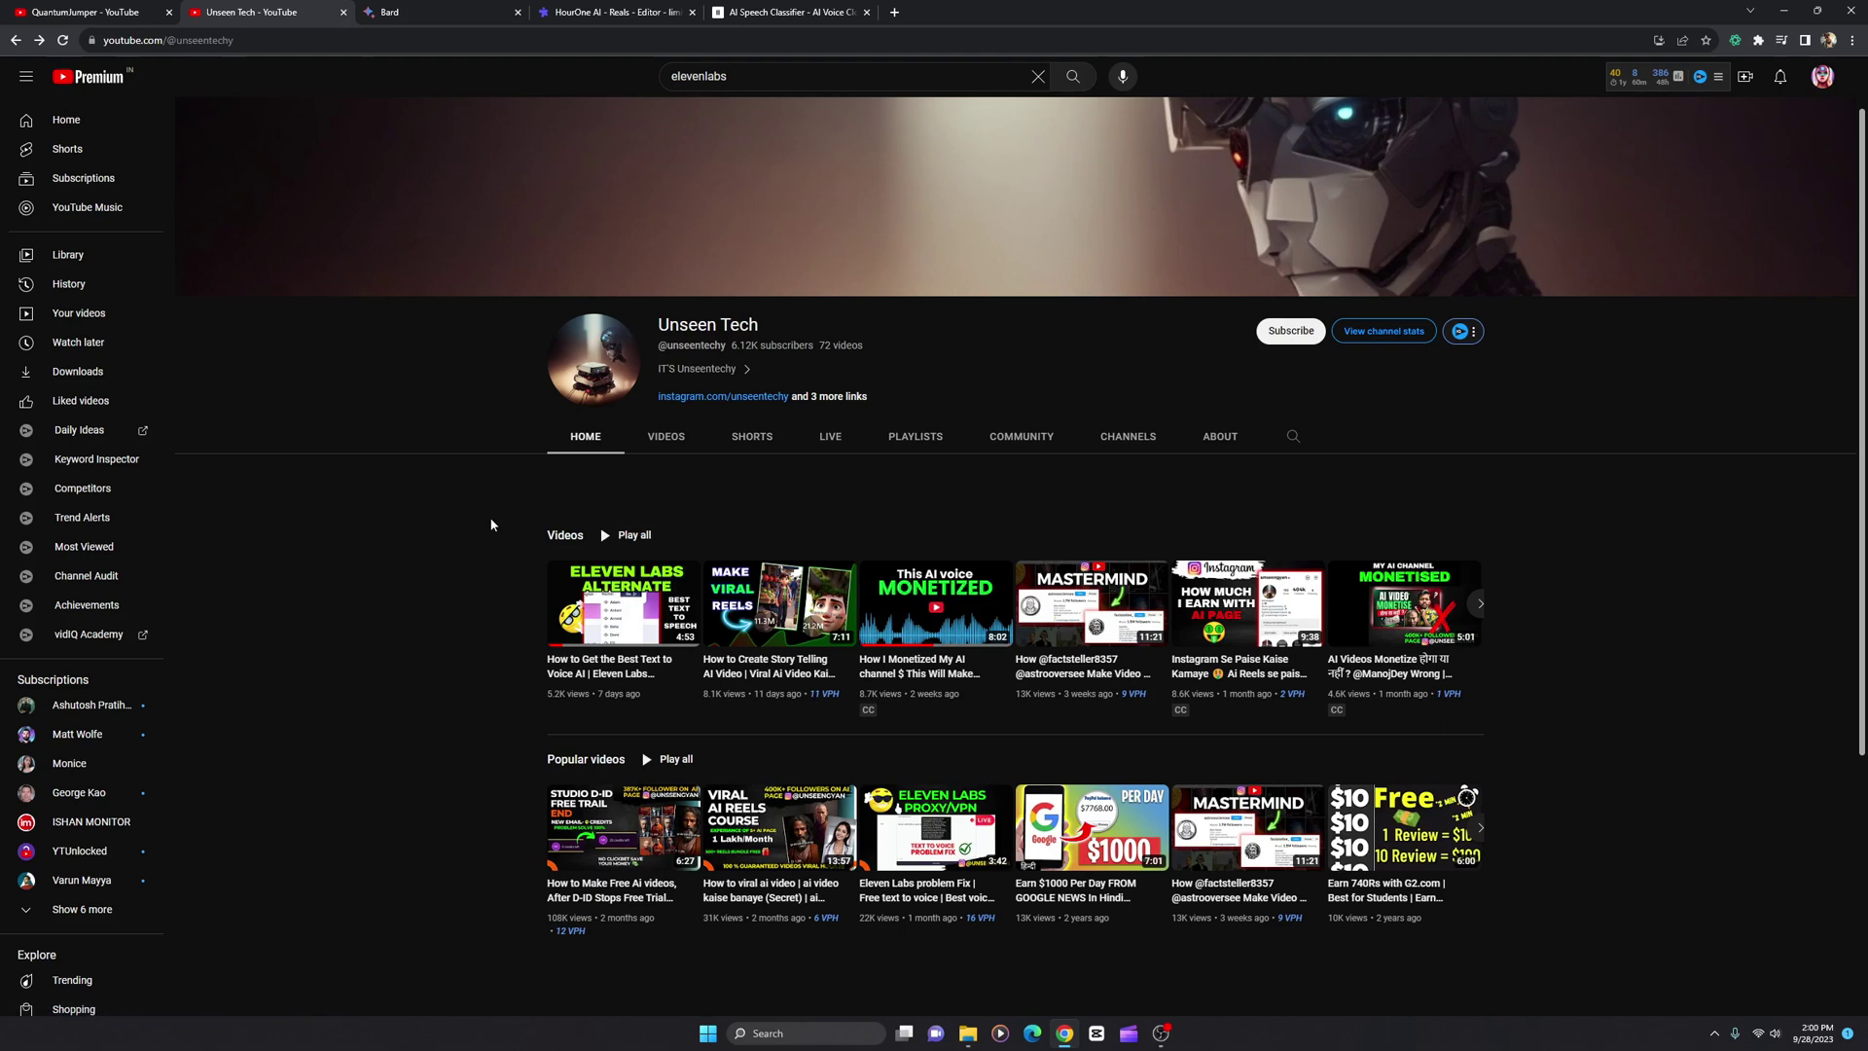
mouse_move(937, 646)
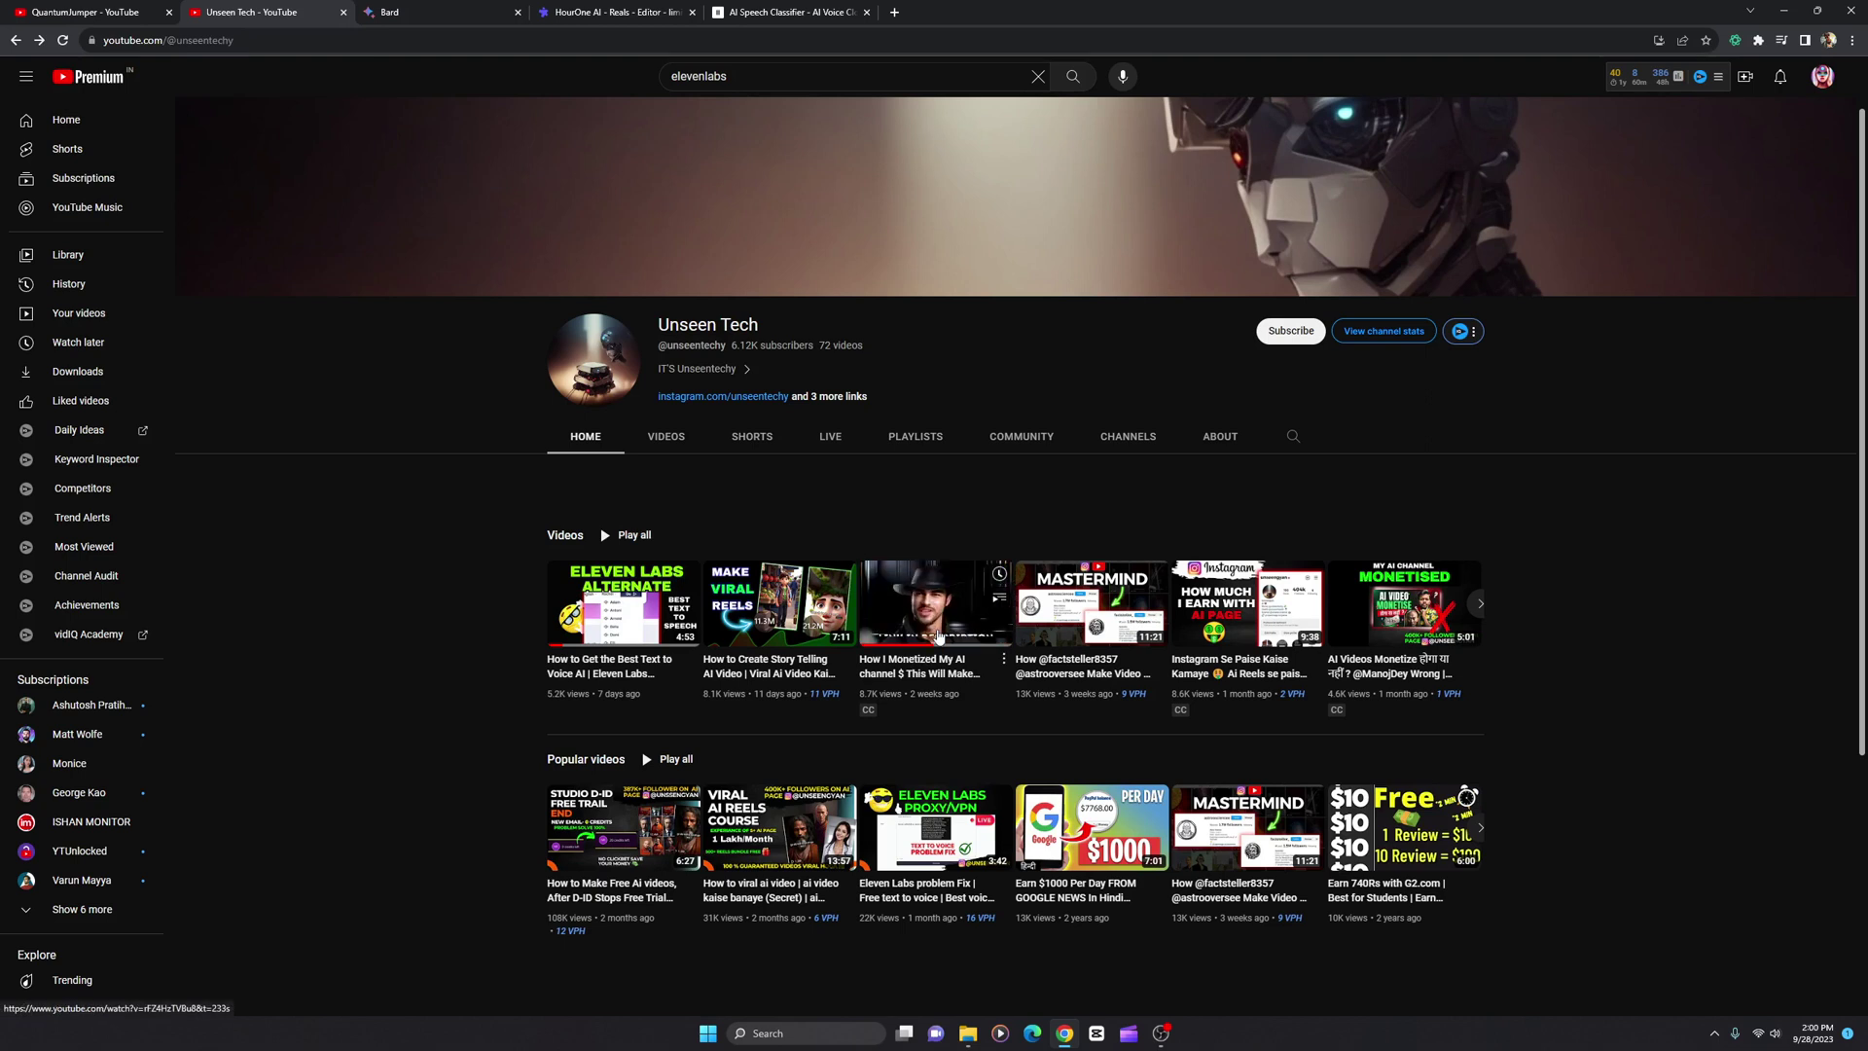
click(759, 13)
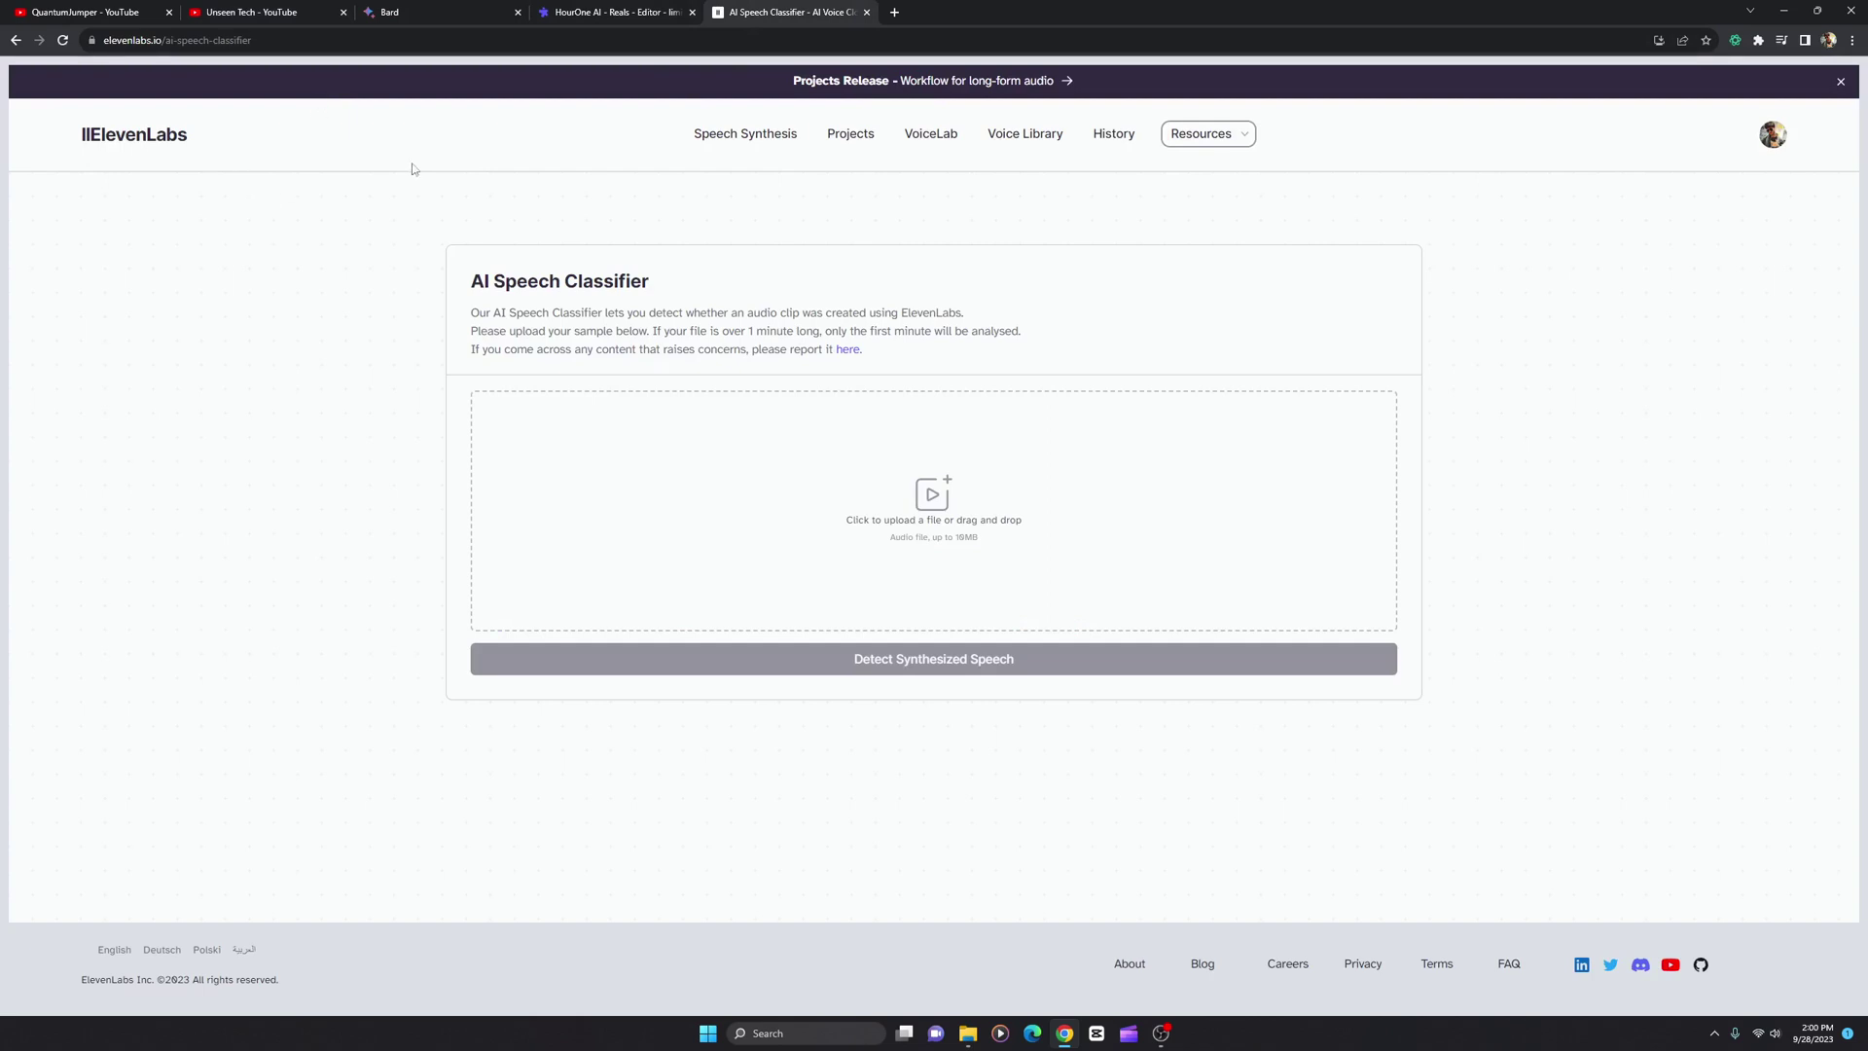
Compare the Hour One editor with the ElevenLabs site and open the ElevenLabs Speech Synthesis page.
click(577, 10)
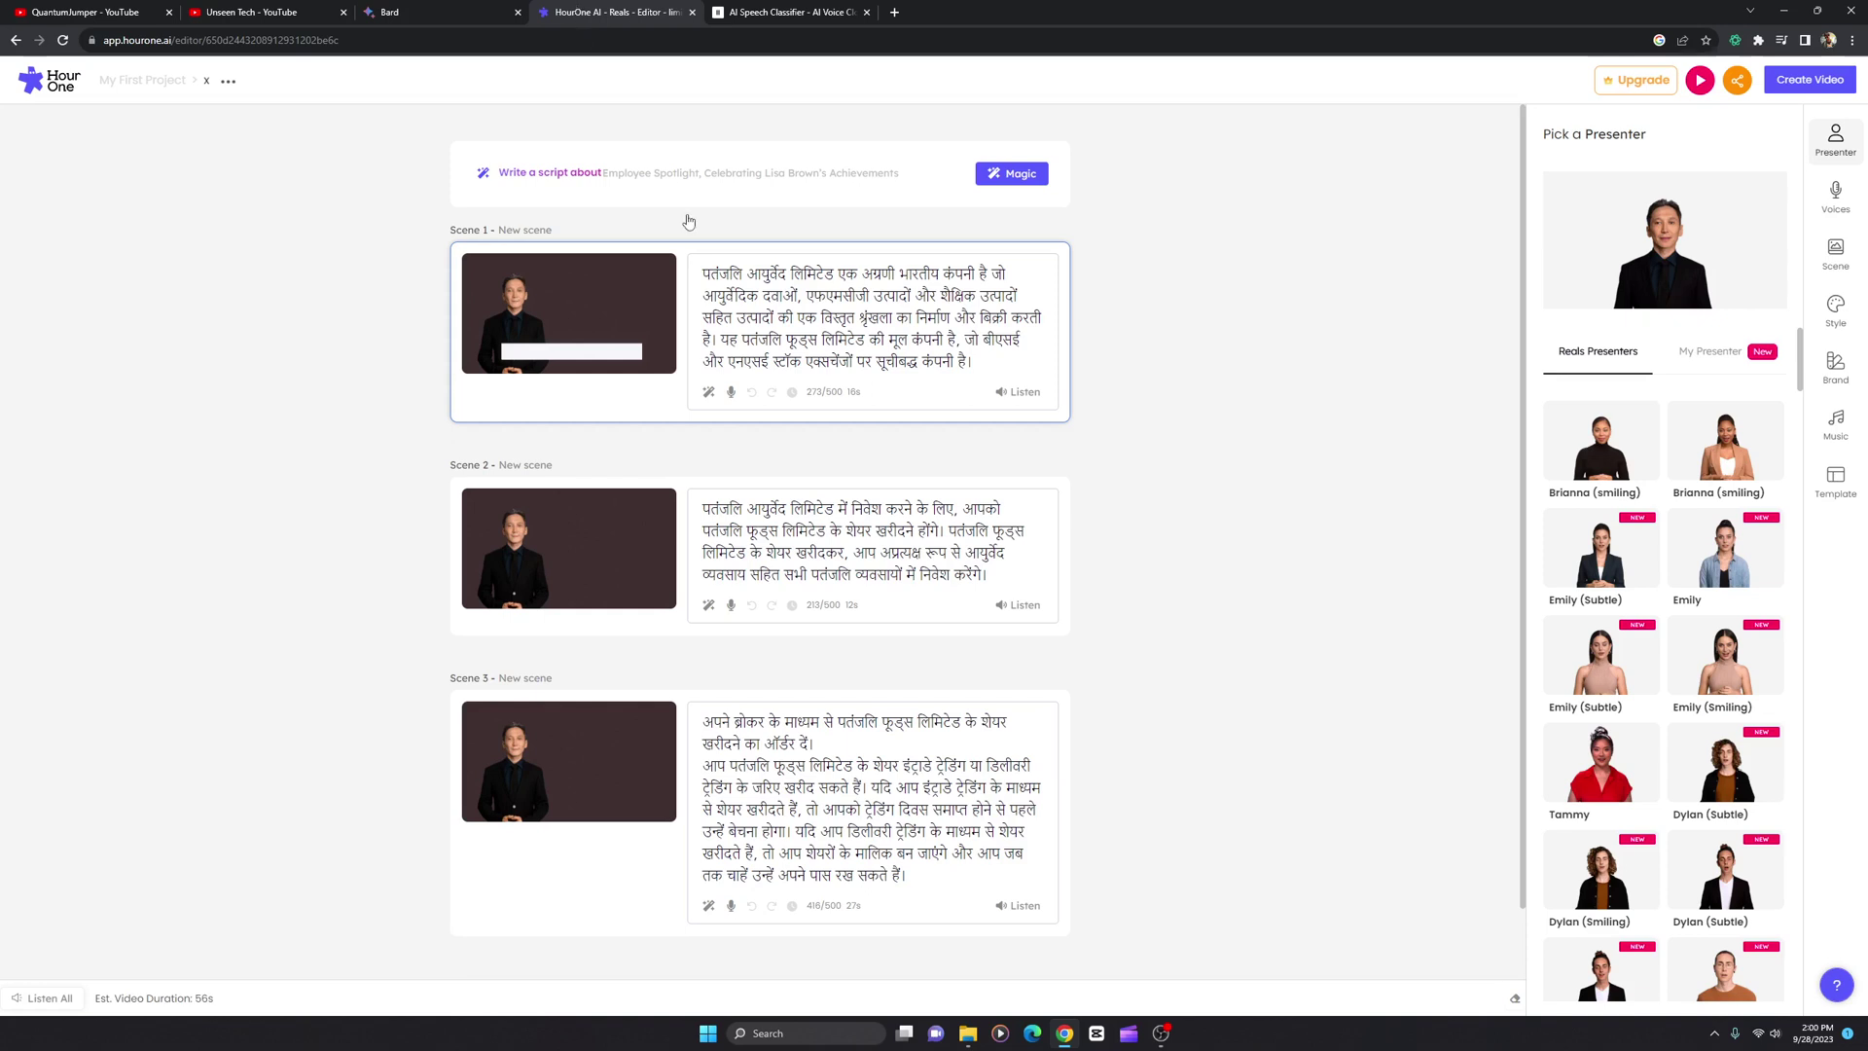
click(803, 12)
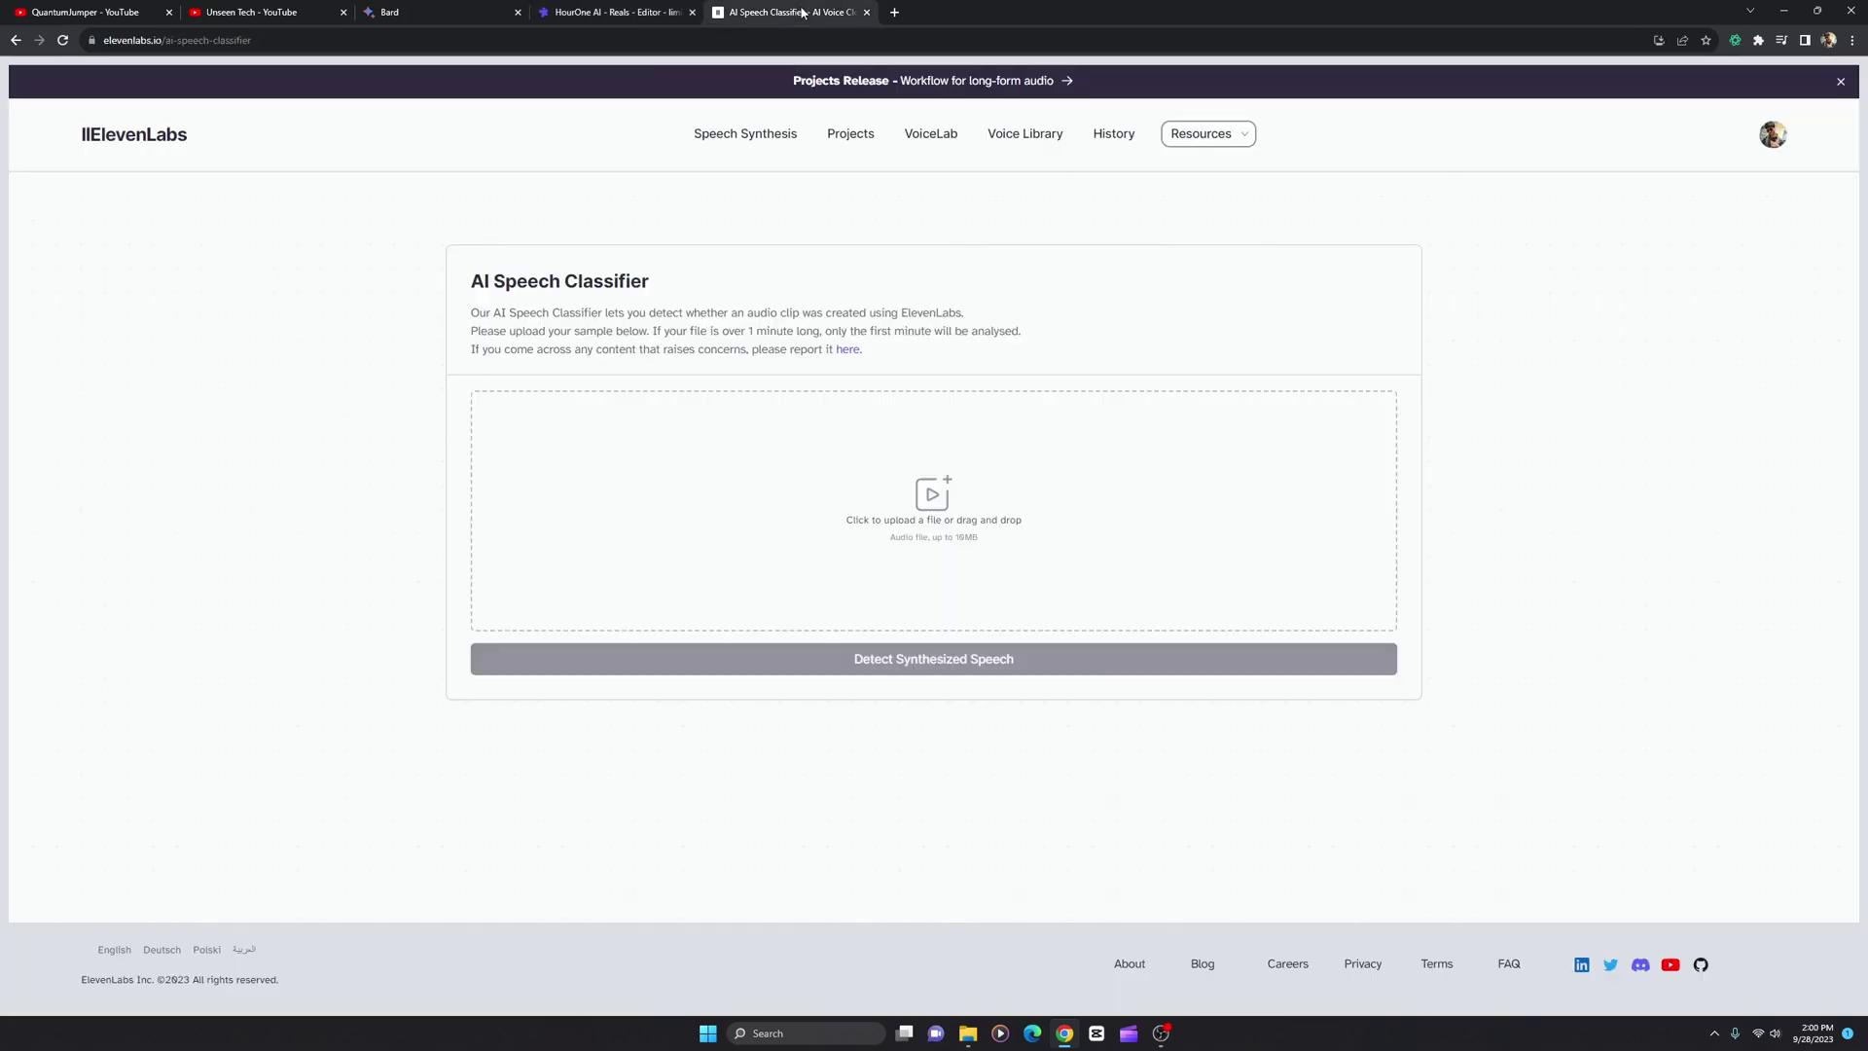
click(682, 12)
click(778, 12)
click(747, 136)
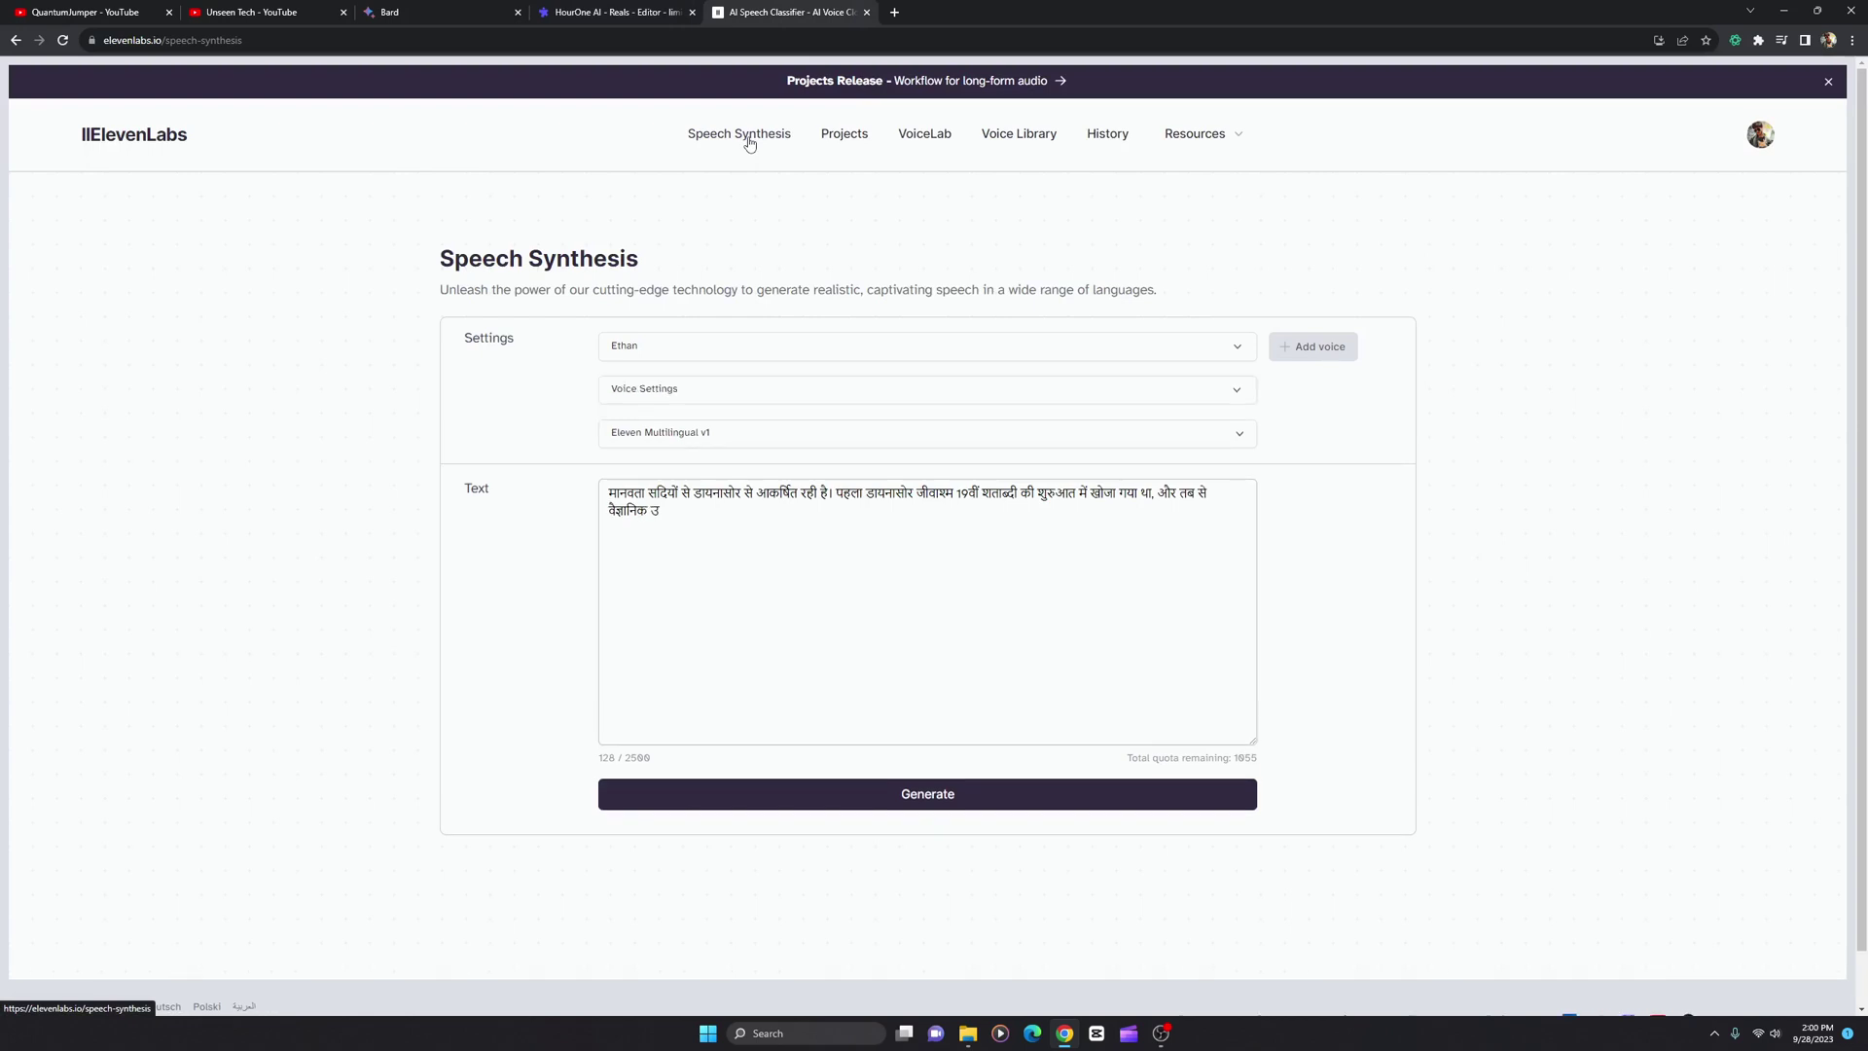
Revisit the Hour One scripts, then select all the Hindi text on the ElevenLabs Speech Synthesis page and generate speech.
click(635, 9)
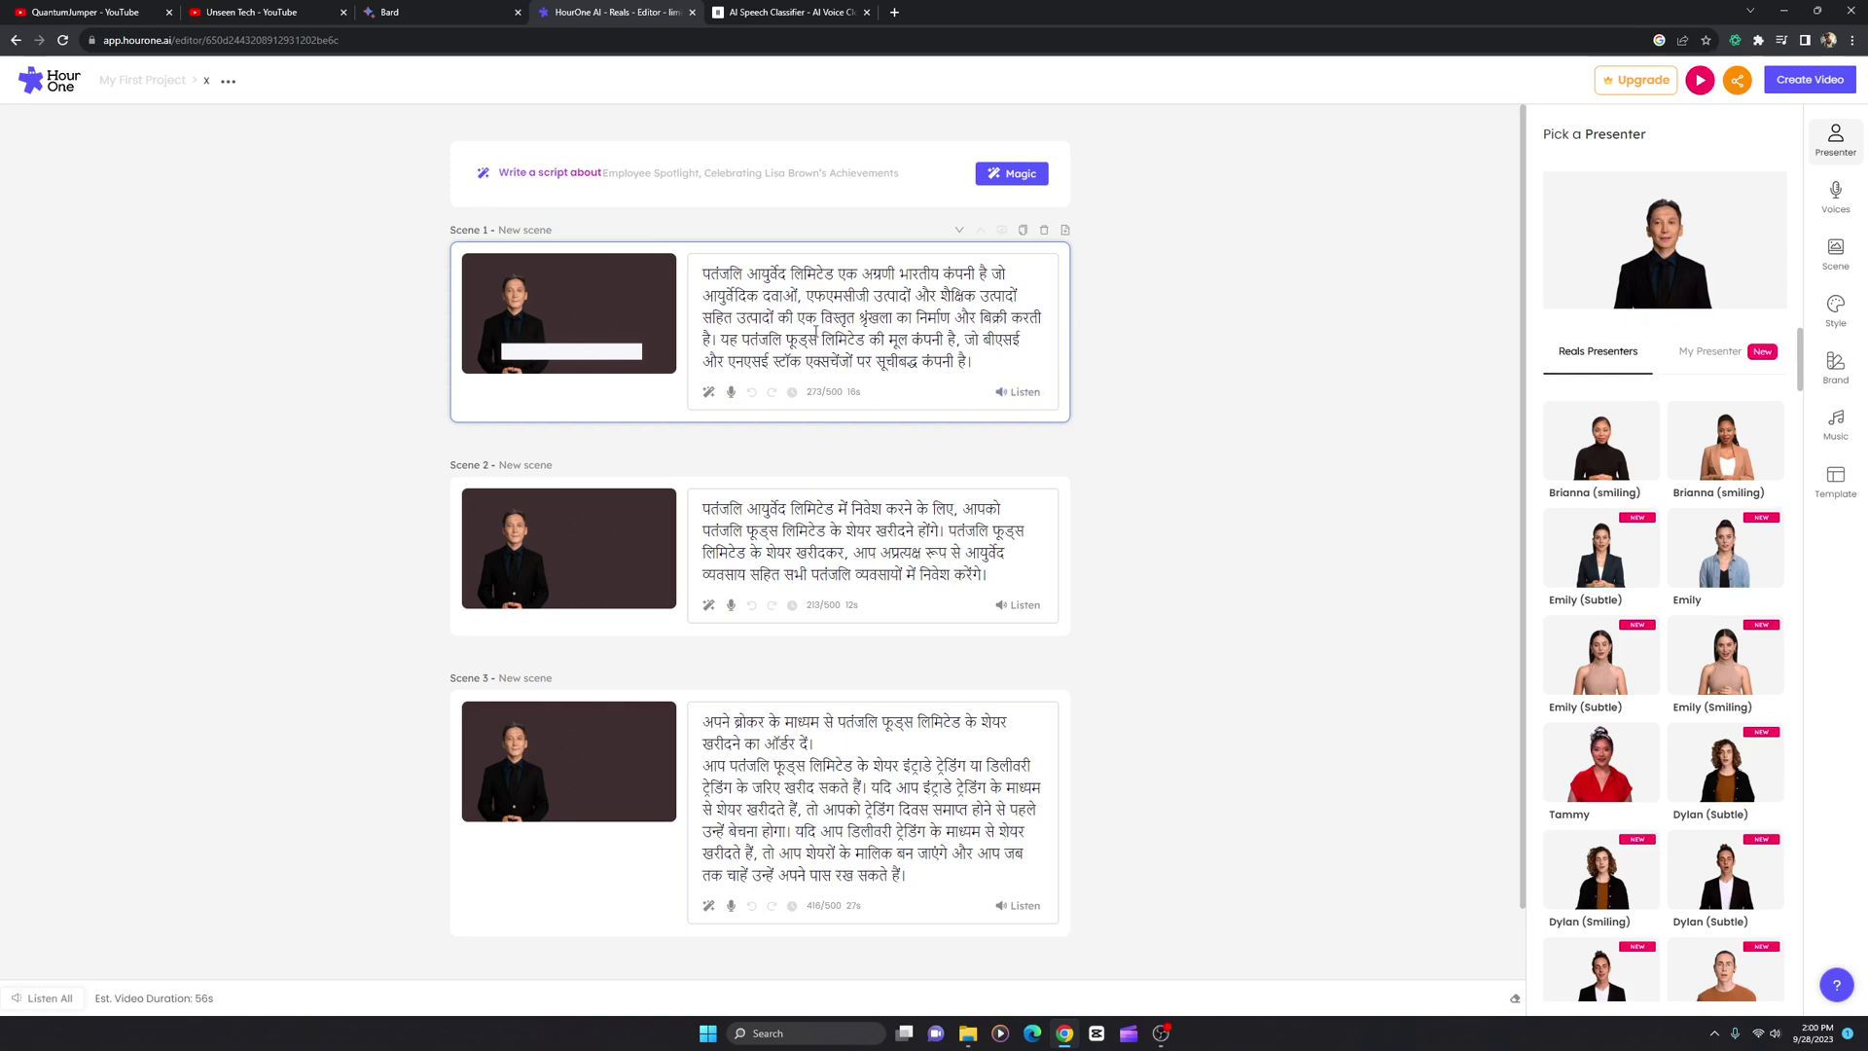
click(793, 12)
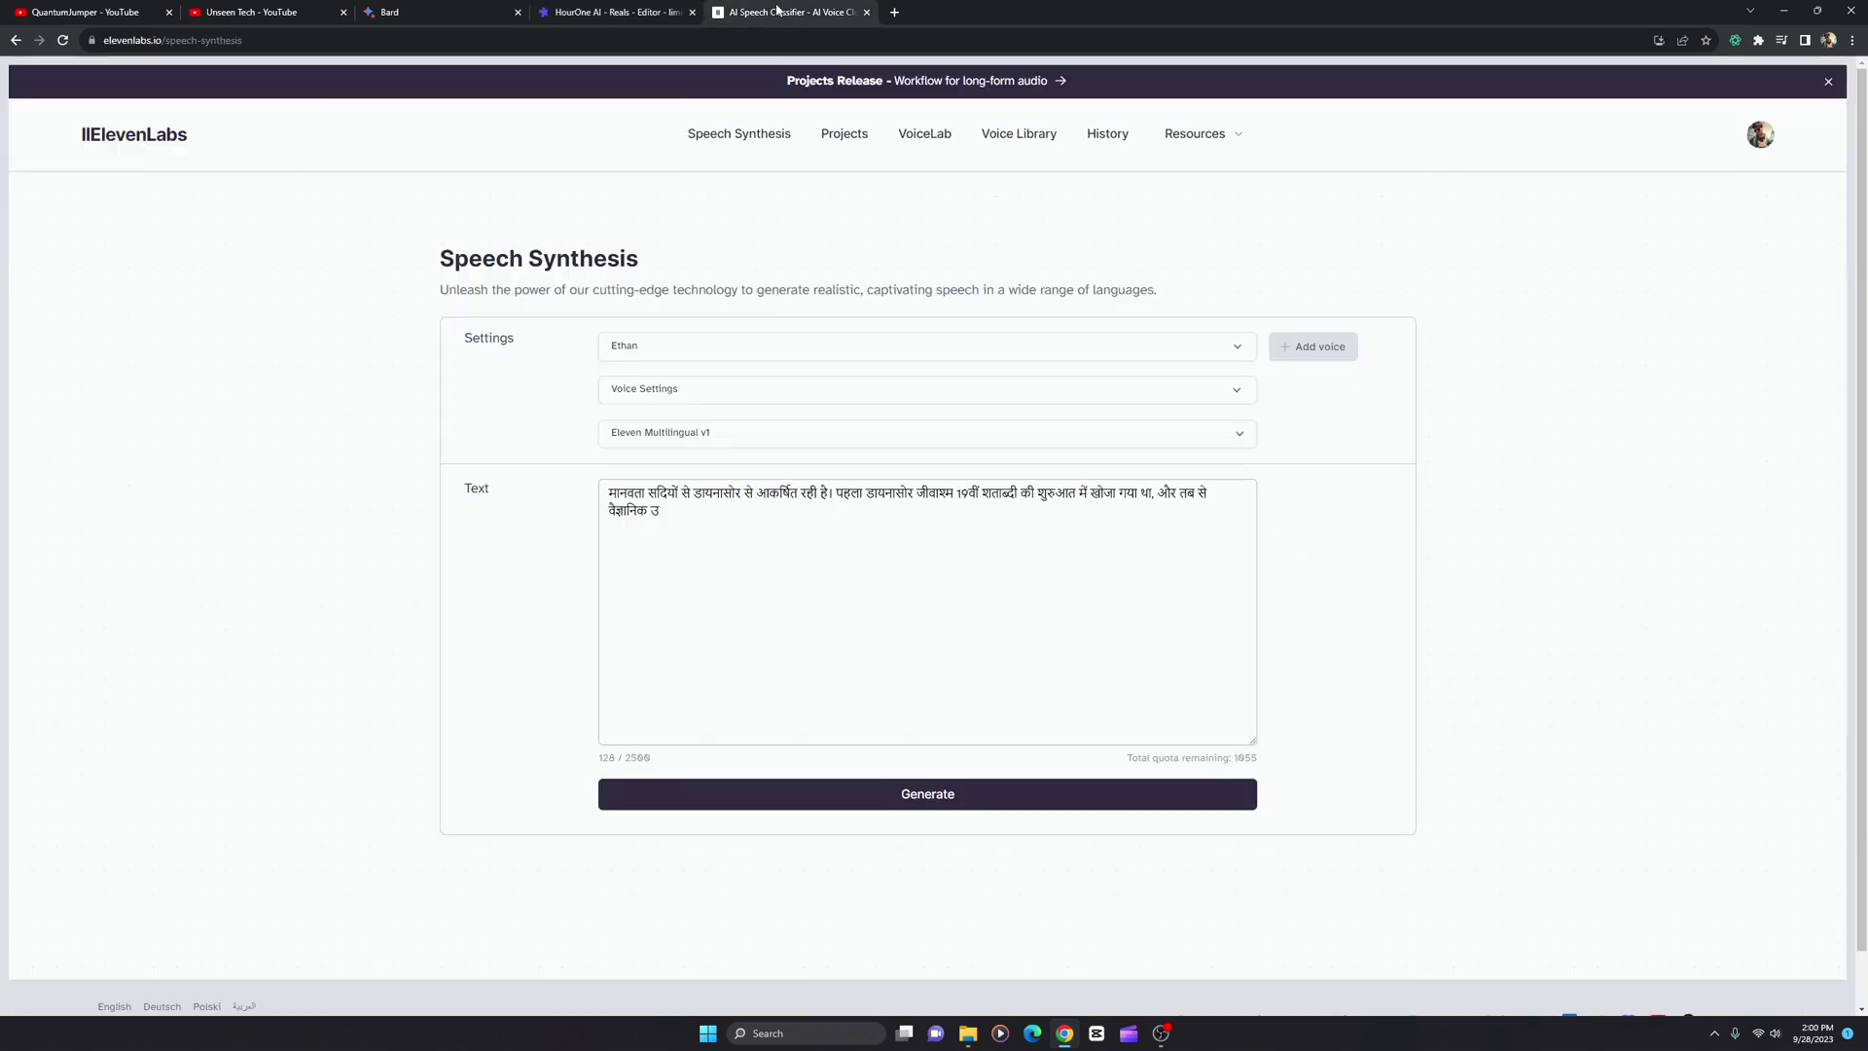
click(805, 674)
key(ctrl+a)
click(821, 794)
Switch back to Hour One, review the Script Wizard's rewrite and tone options for Scene 1, and close the list without applying any.
click(596, 14)
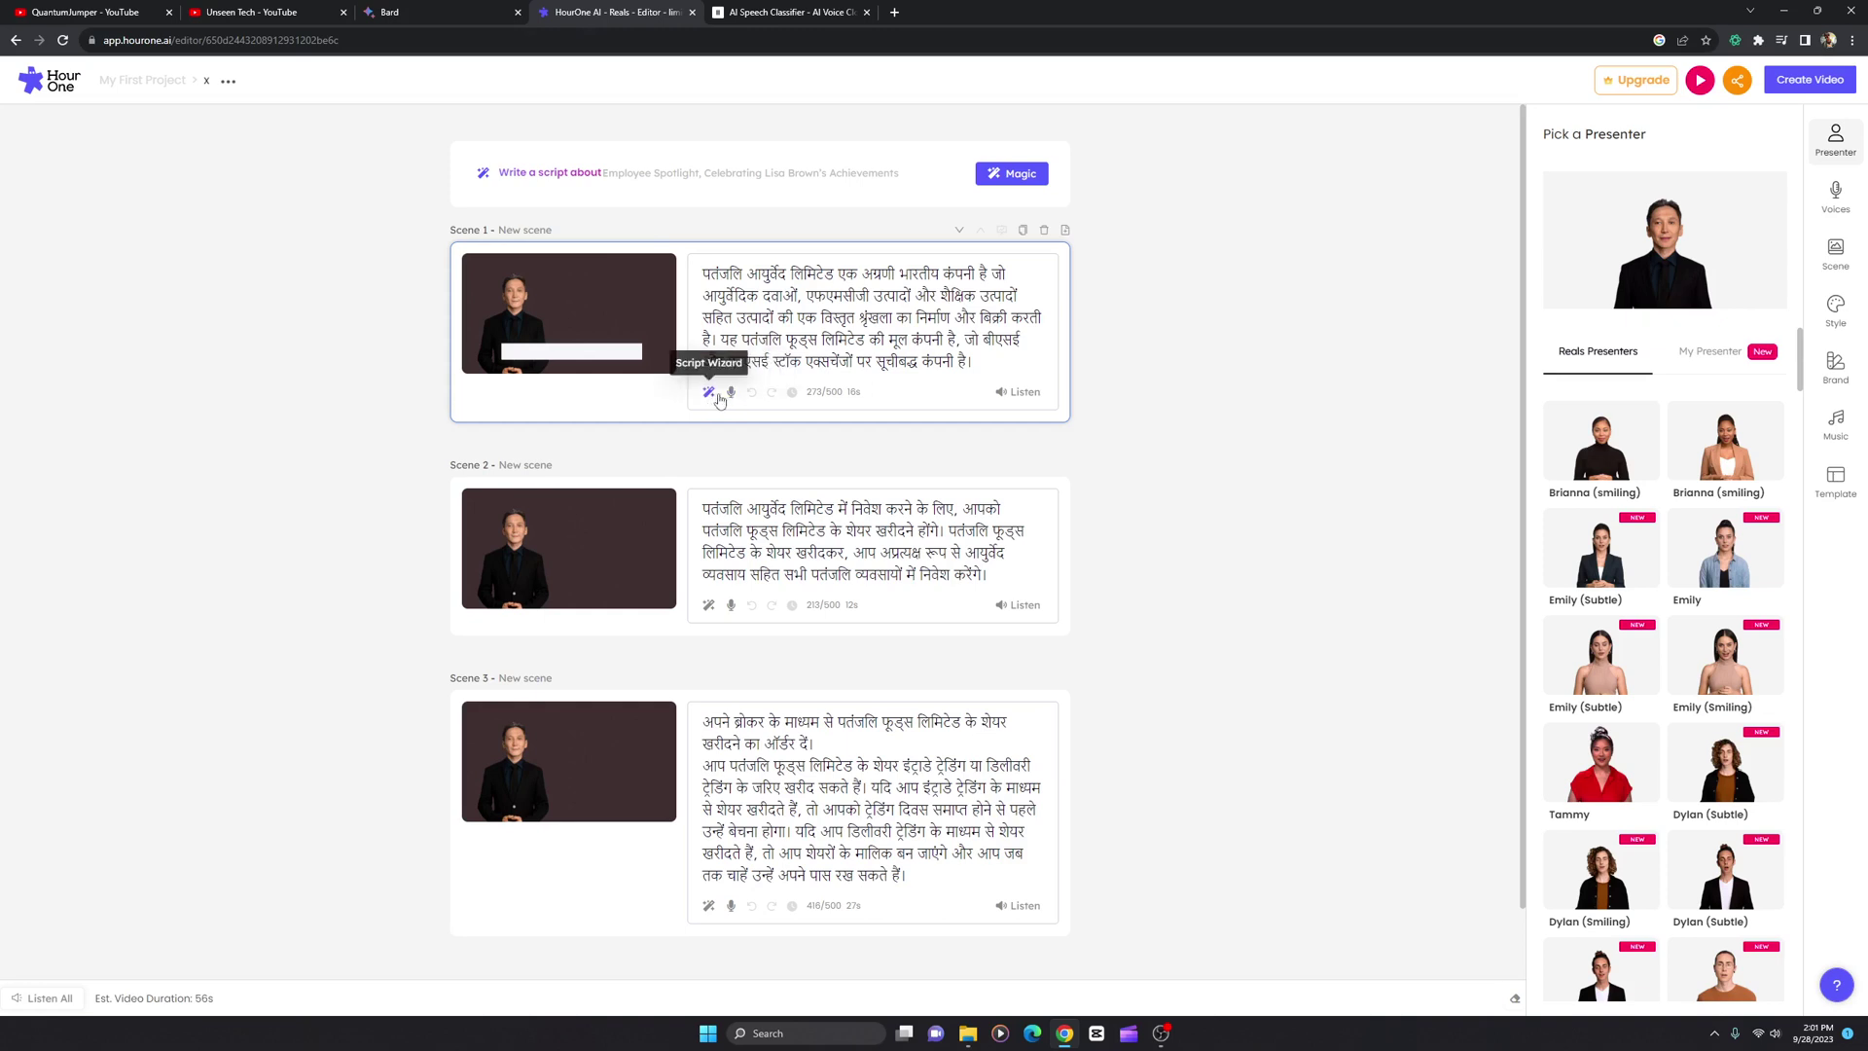
click(867, 337)
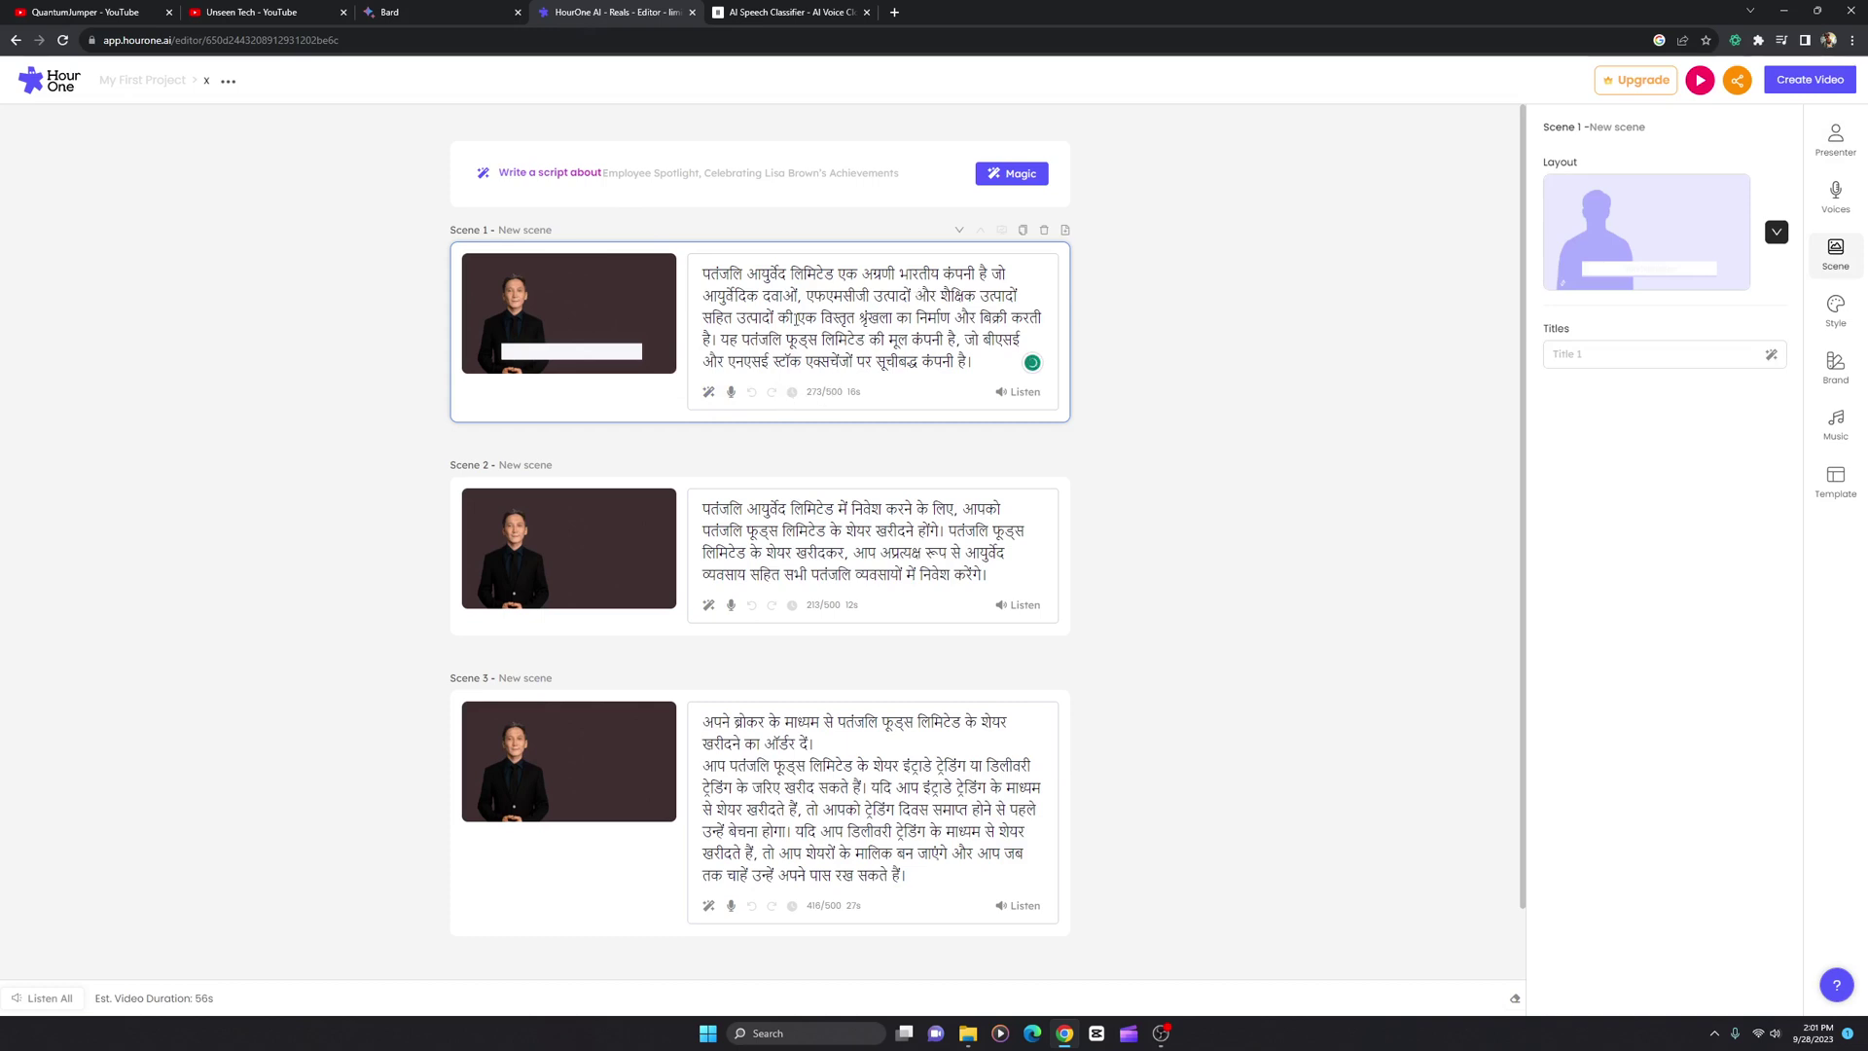
click(709, 393)
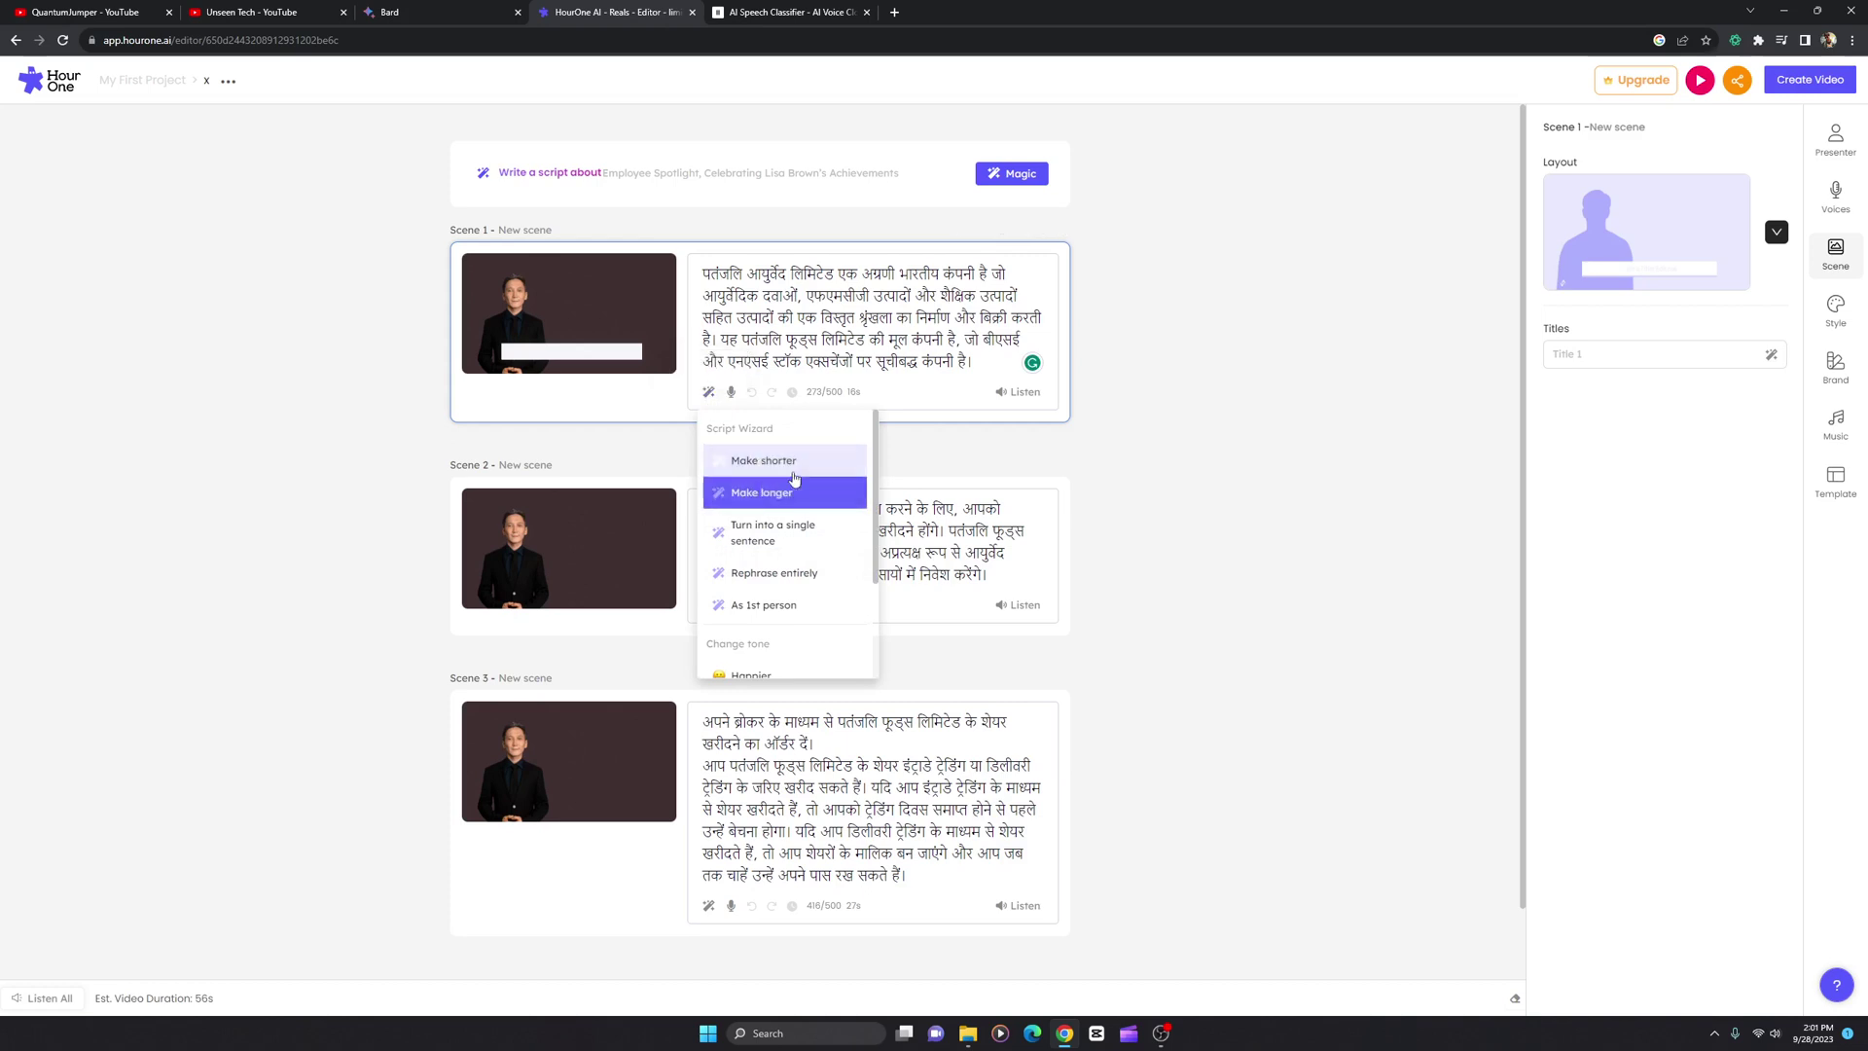
scroll(790, 520, down, 2)
scroll(773, 598, down, 1)
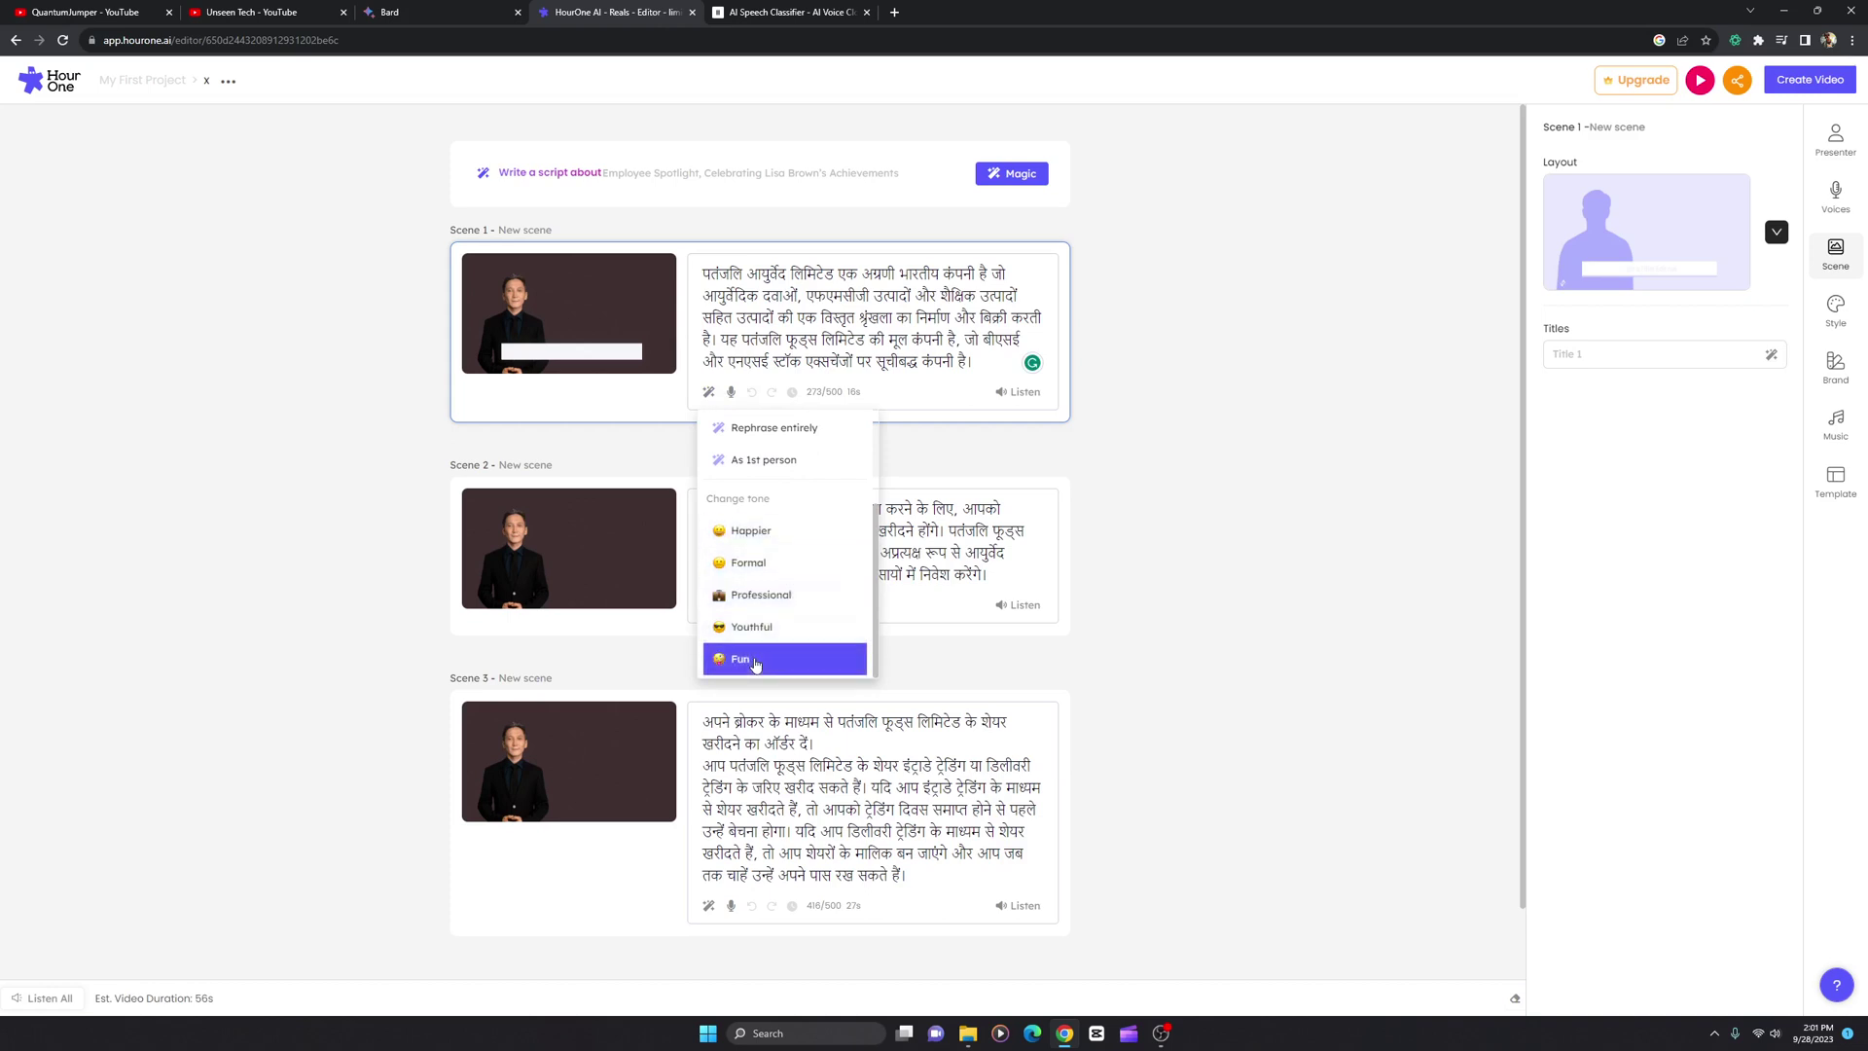
click(1239, 534)
scroll(1135, 538, down, 1)
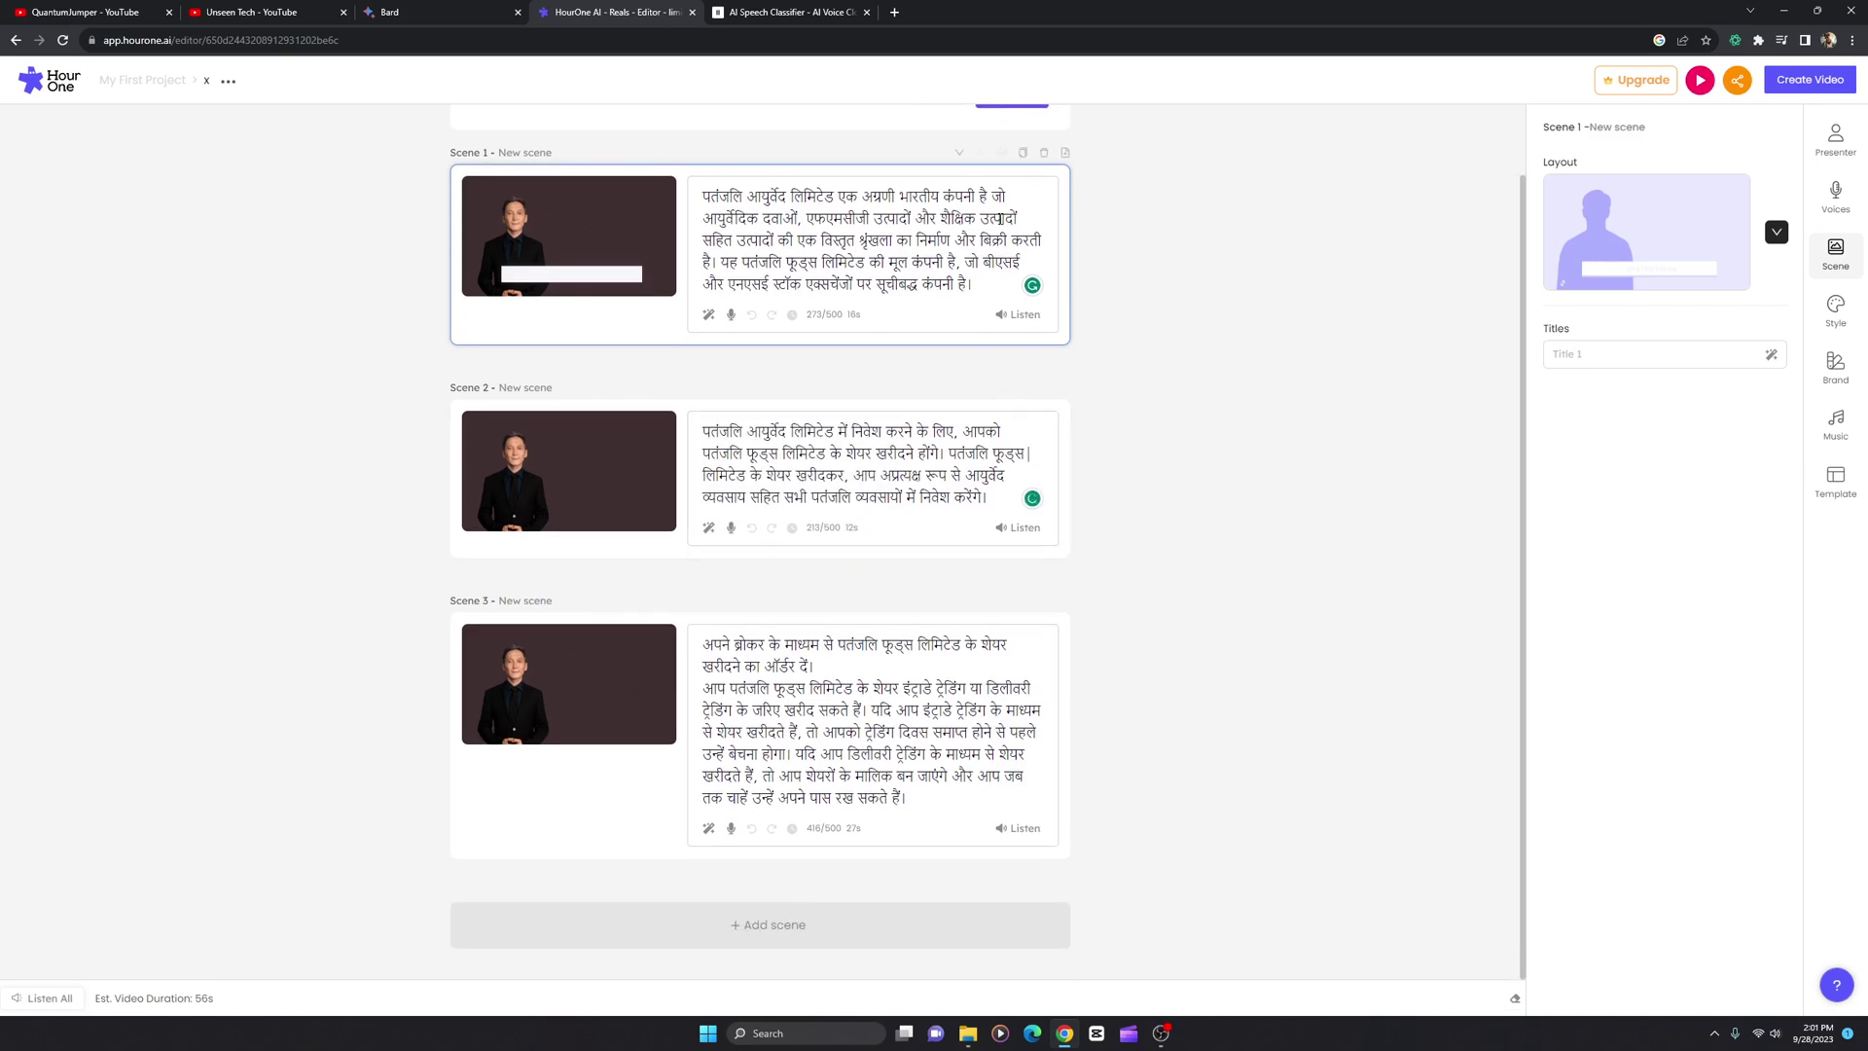
Select the opening paragraph of the Hindi investment story in Bard, then return to the Hour One editor.
click(491, 14)
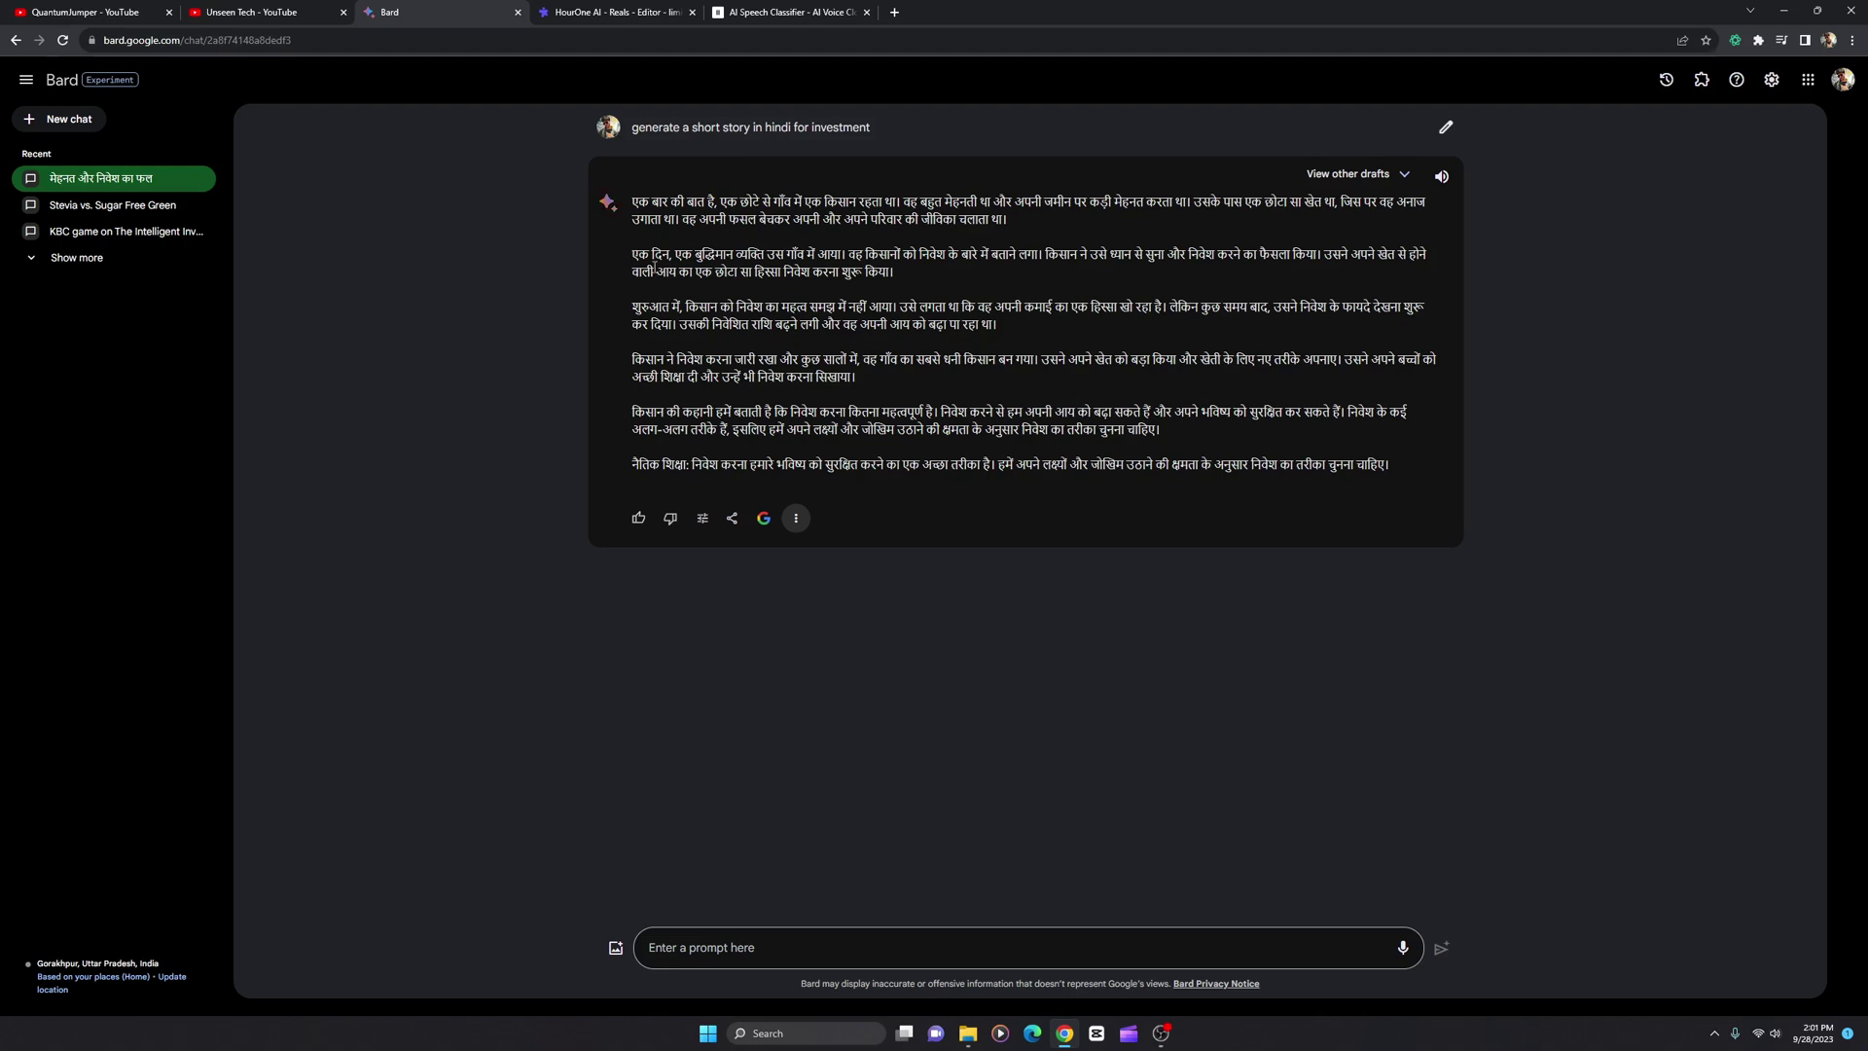
double_click(634, 202)
drag(634, 202, 1060, 227)
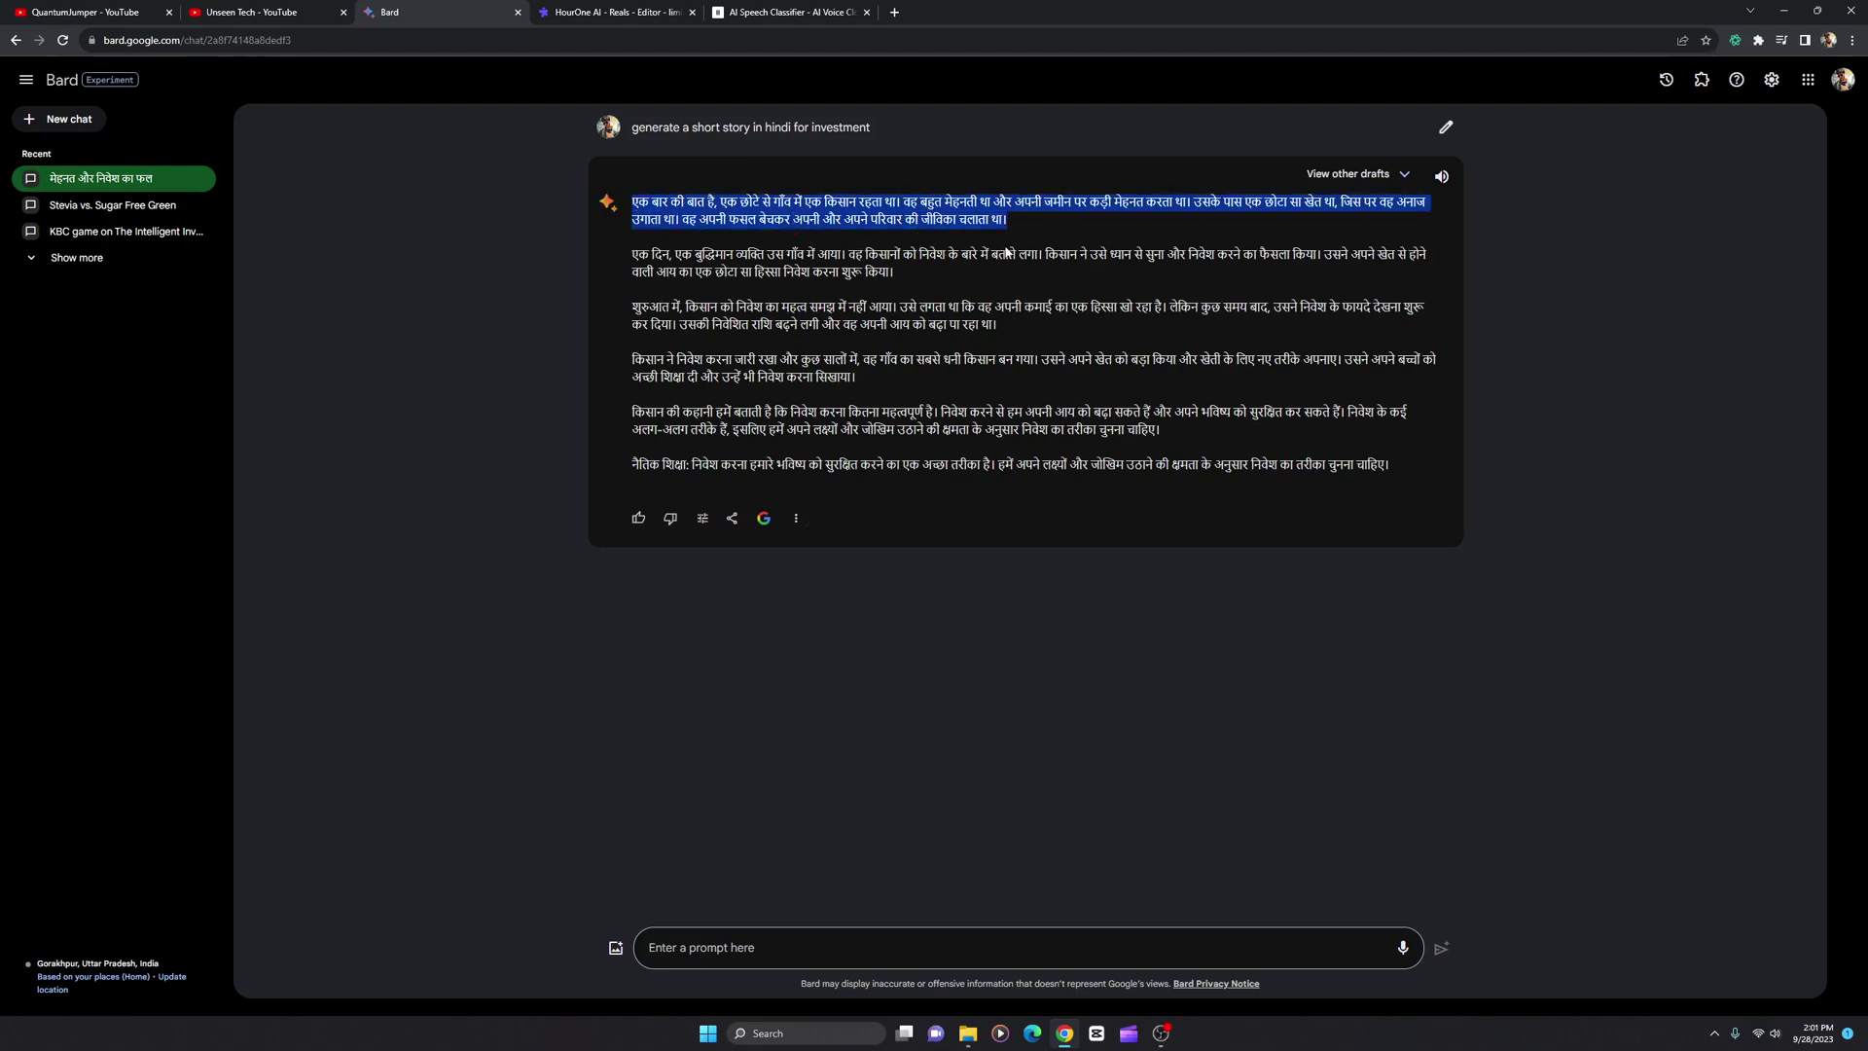
click(603, 12)
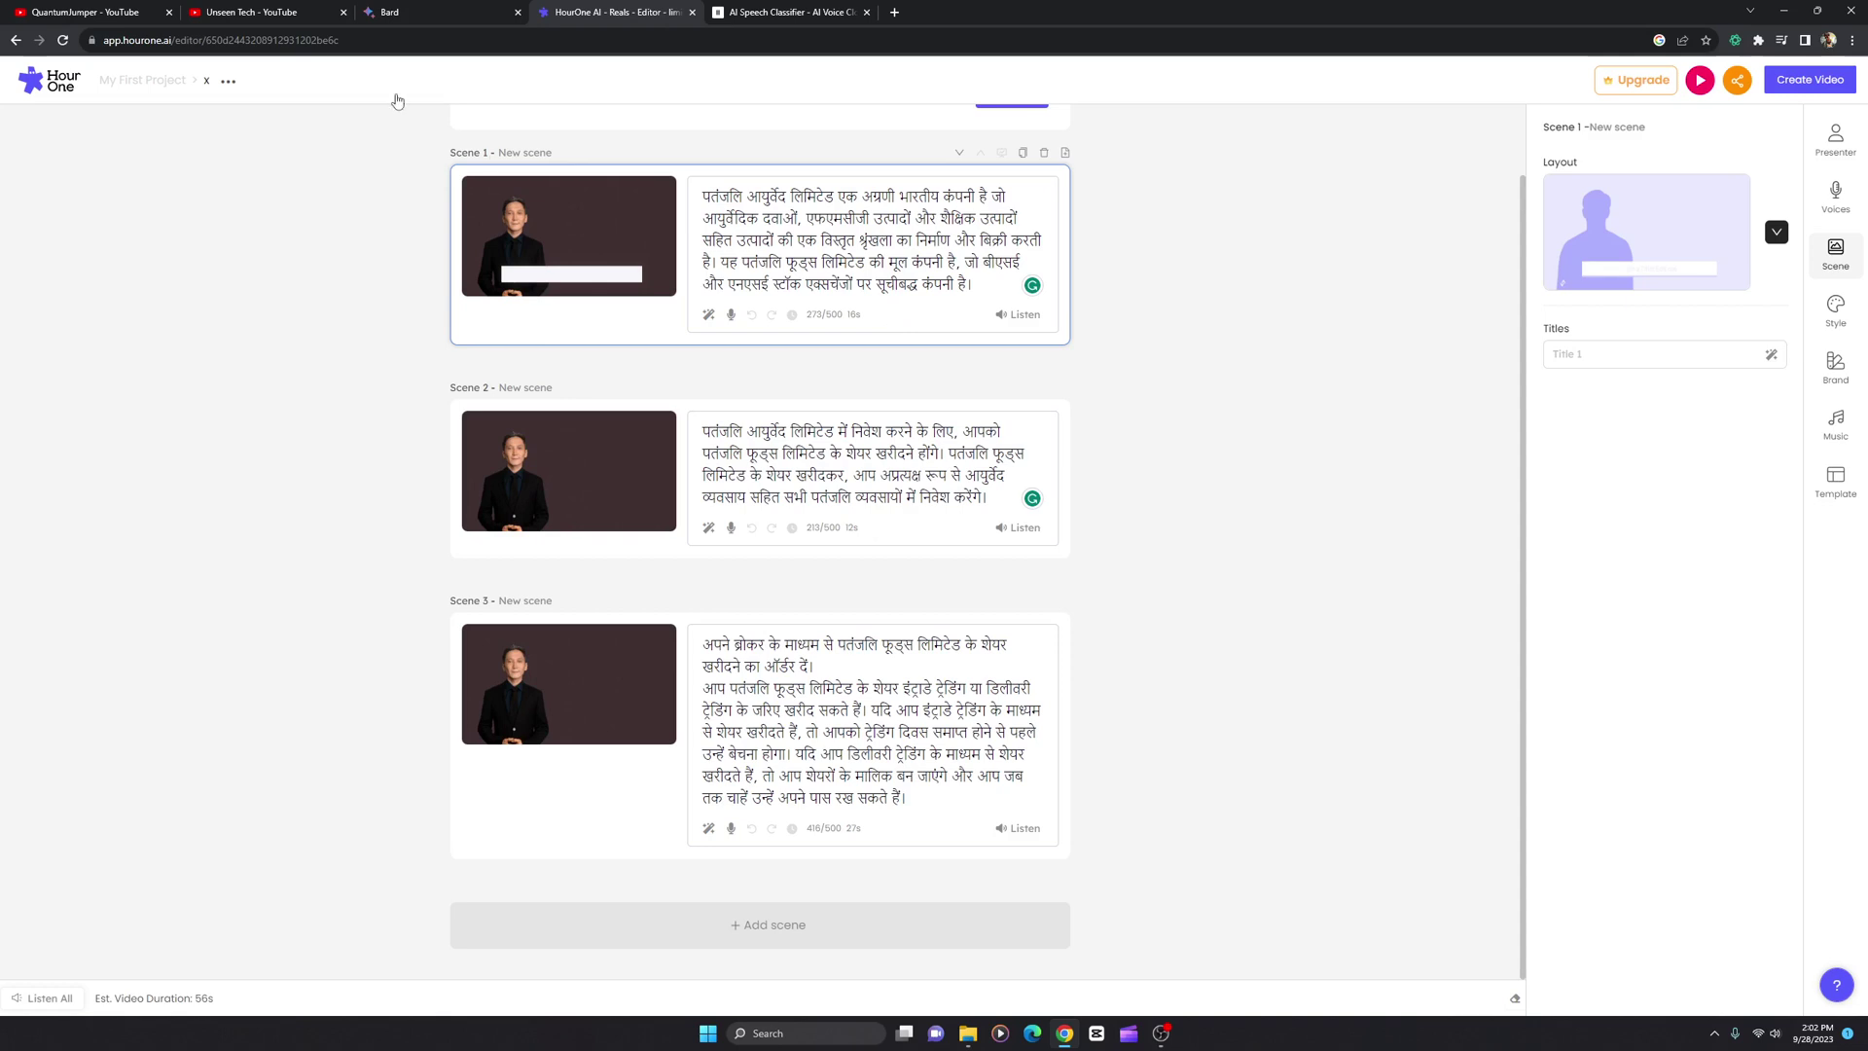
Look over the Unseen Tech channel's videos on YouTube, then compare the ElevenLabs Speech Synthesis page with the Hour One scene scripts.
click(245, 12)
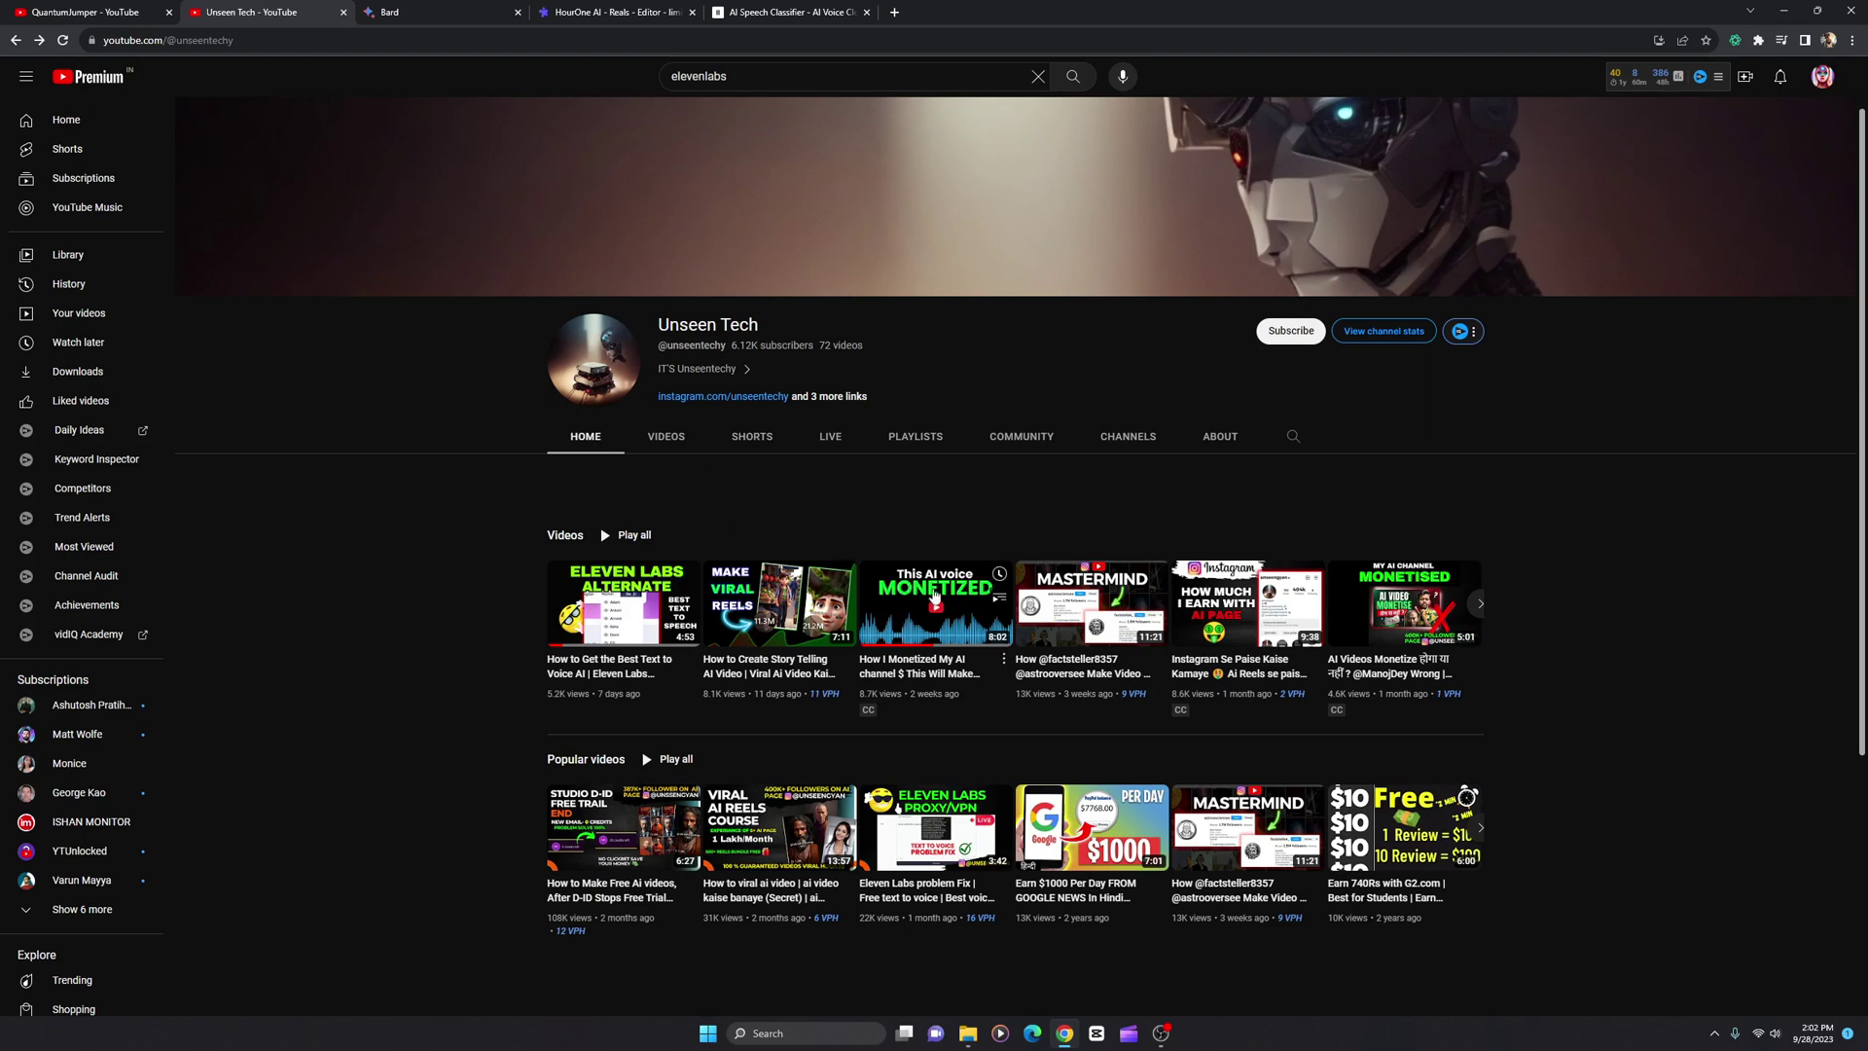
mouse_move(678, 574)
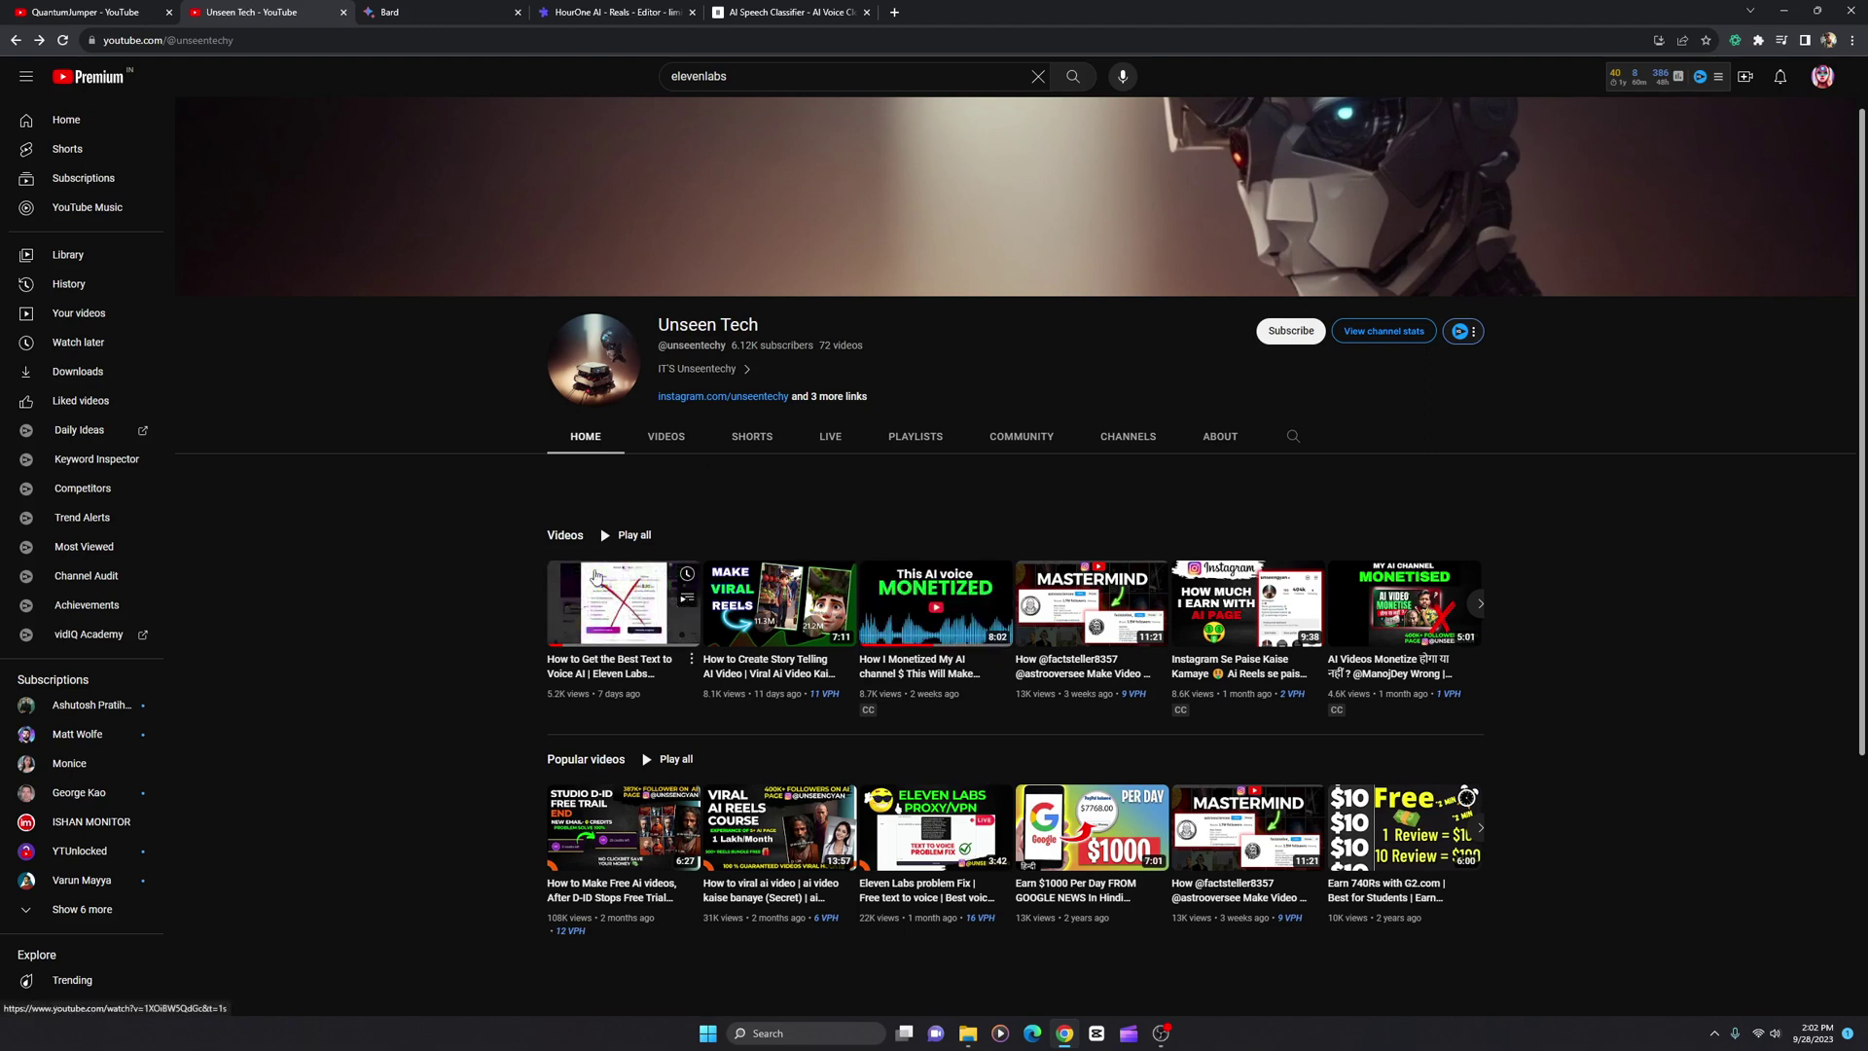
mouse_move(908, 623)
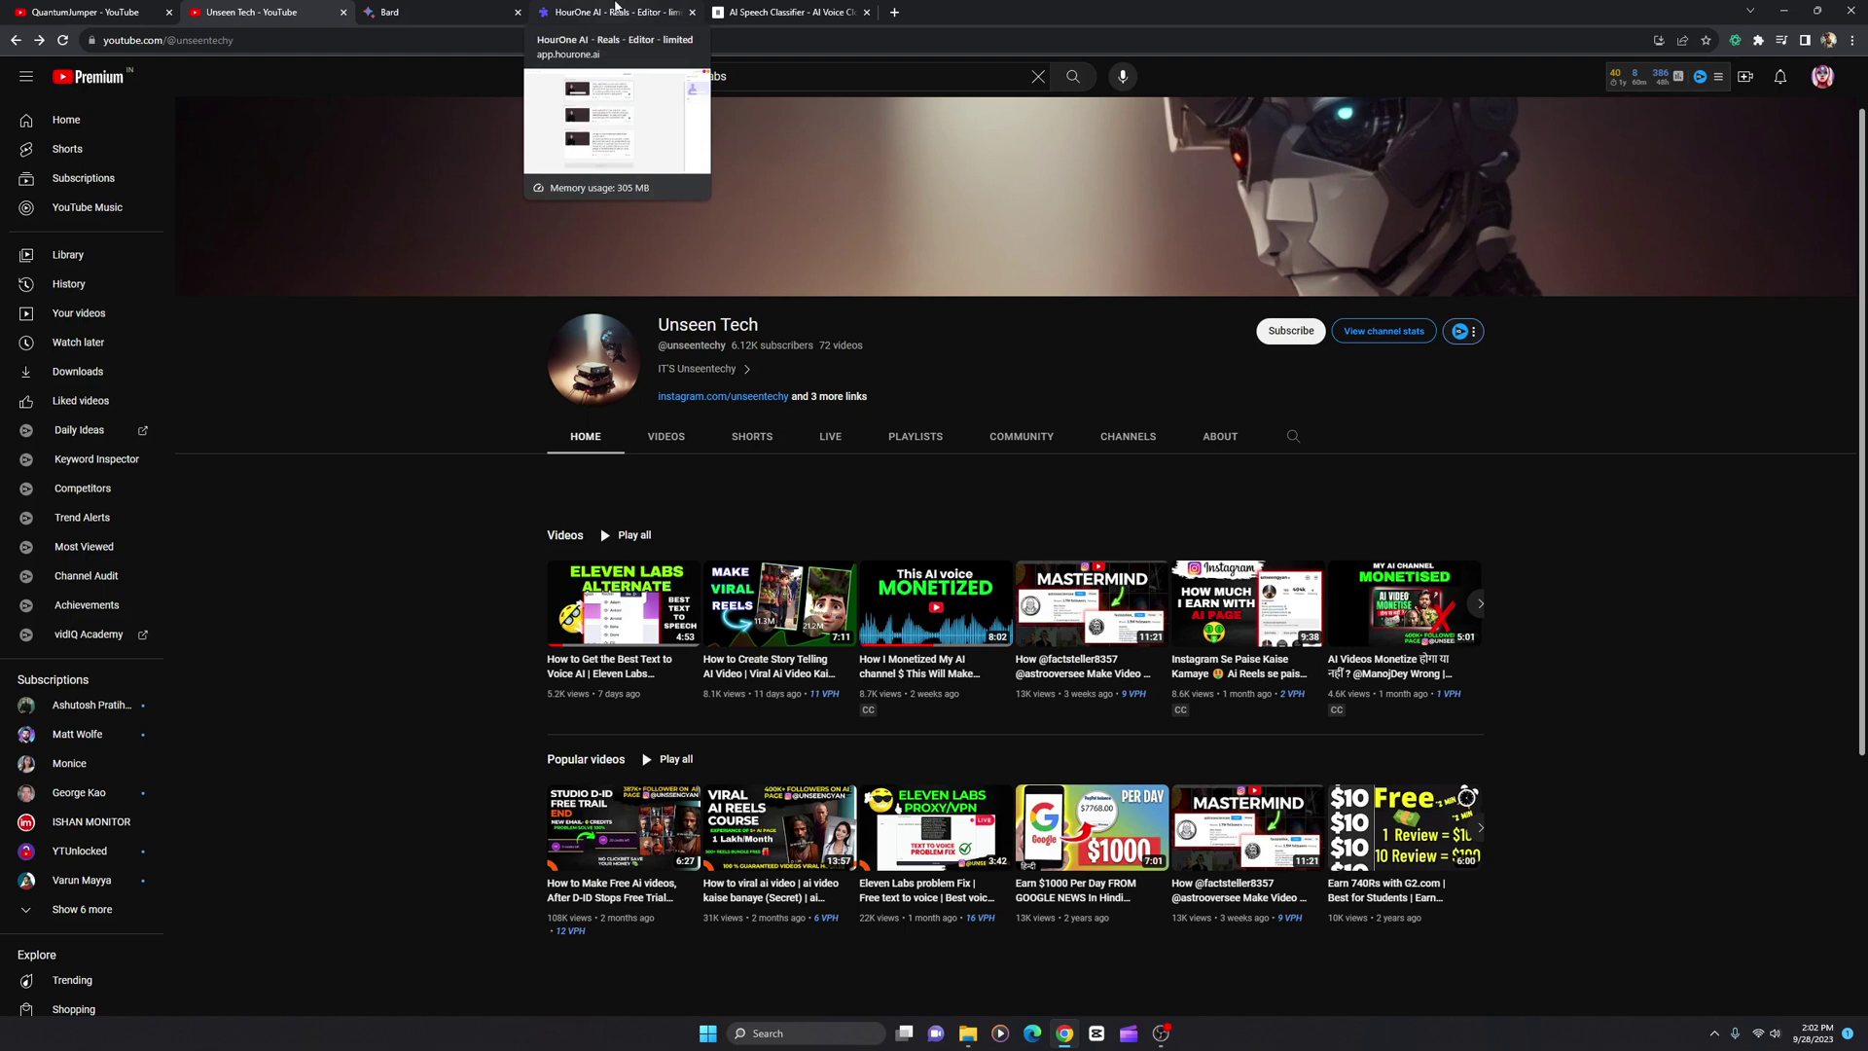
click(728, 9)
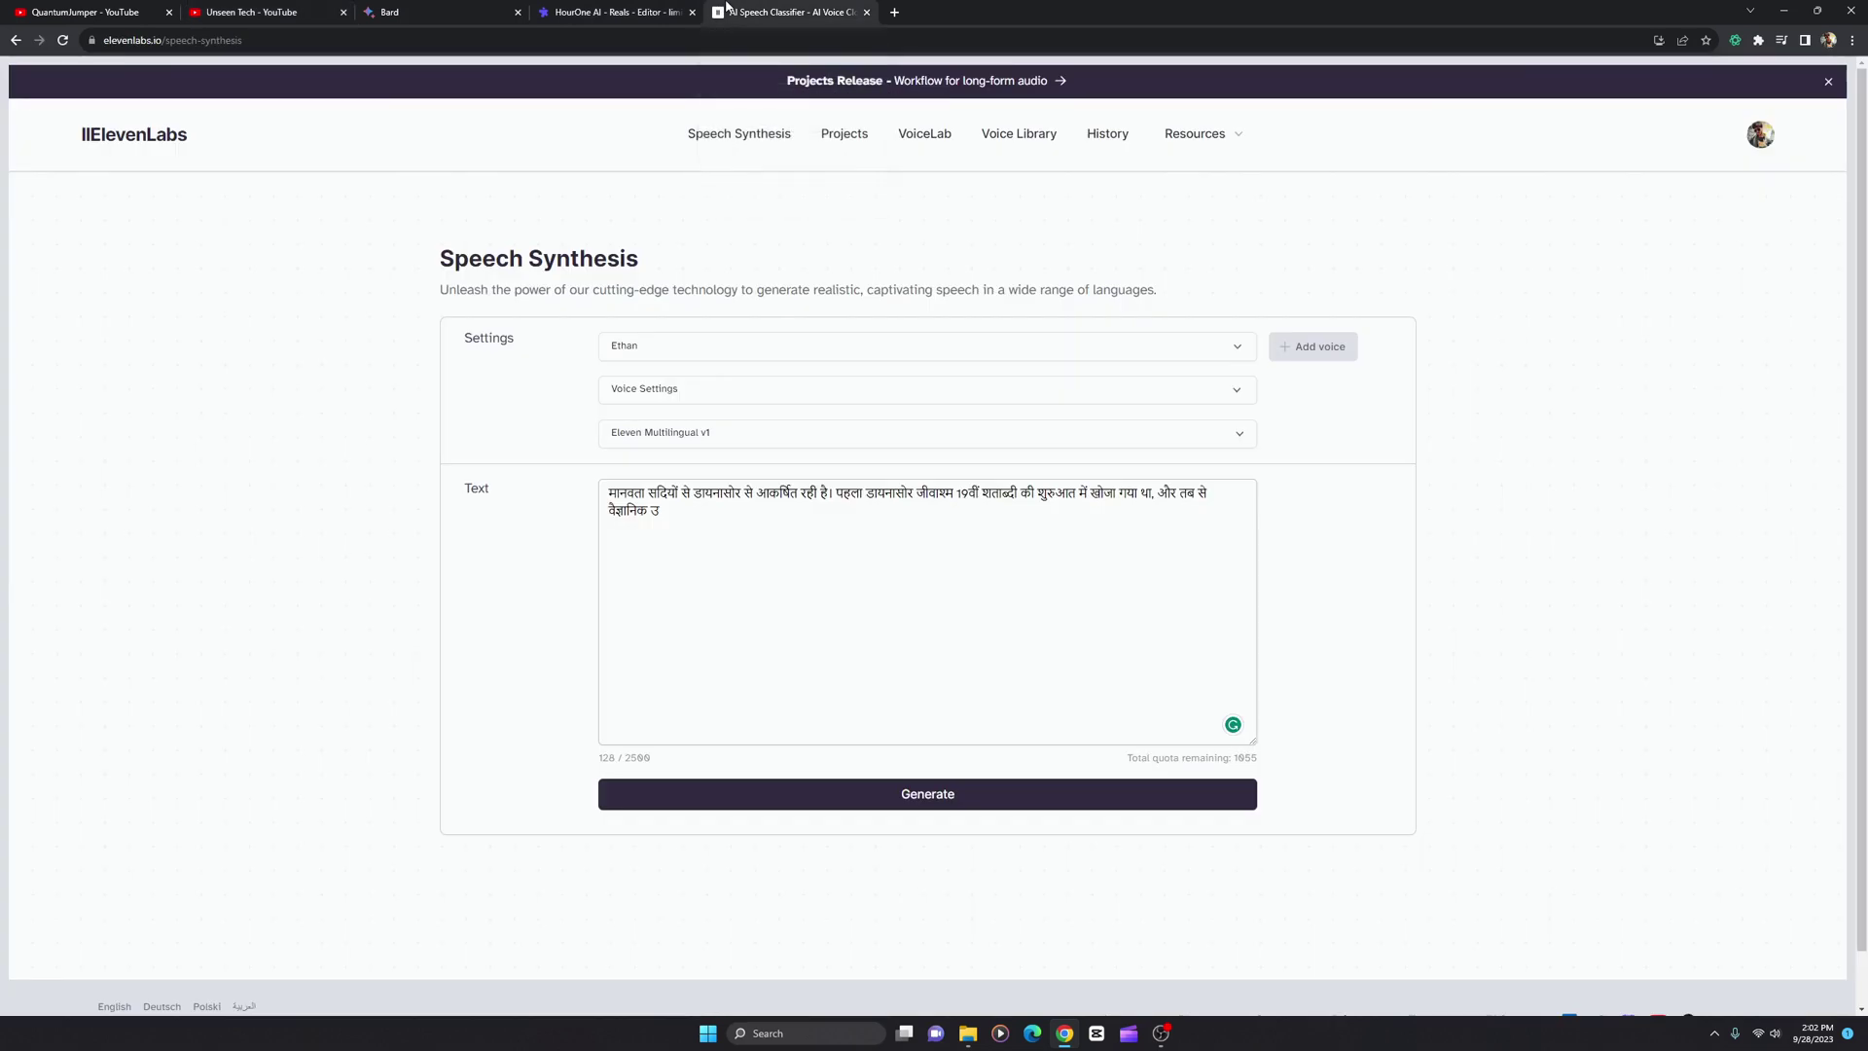
click(574, 9)
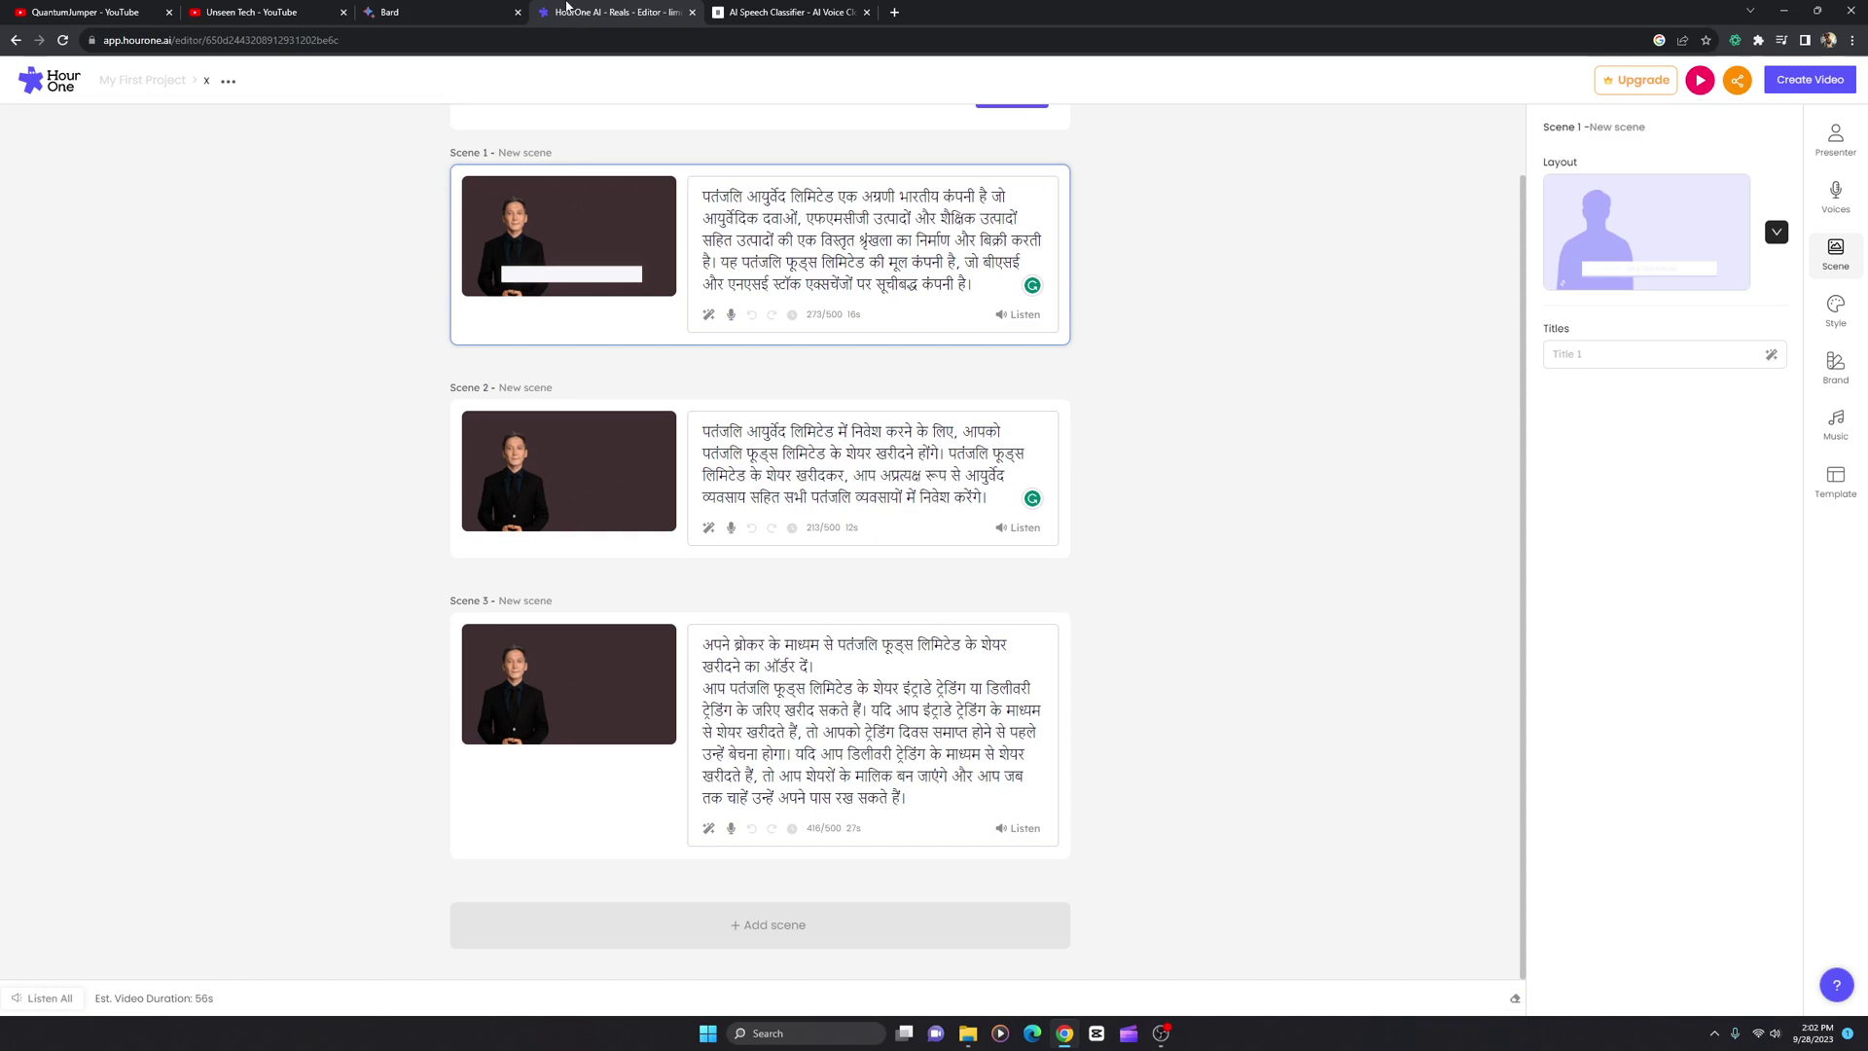
scroll(578, 315, up, 1)
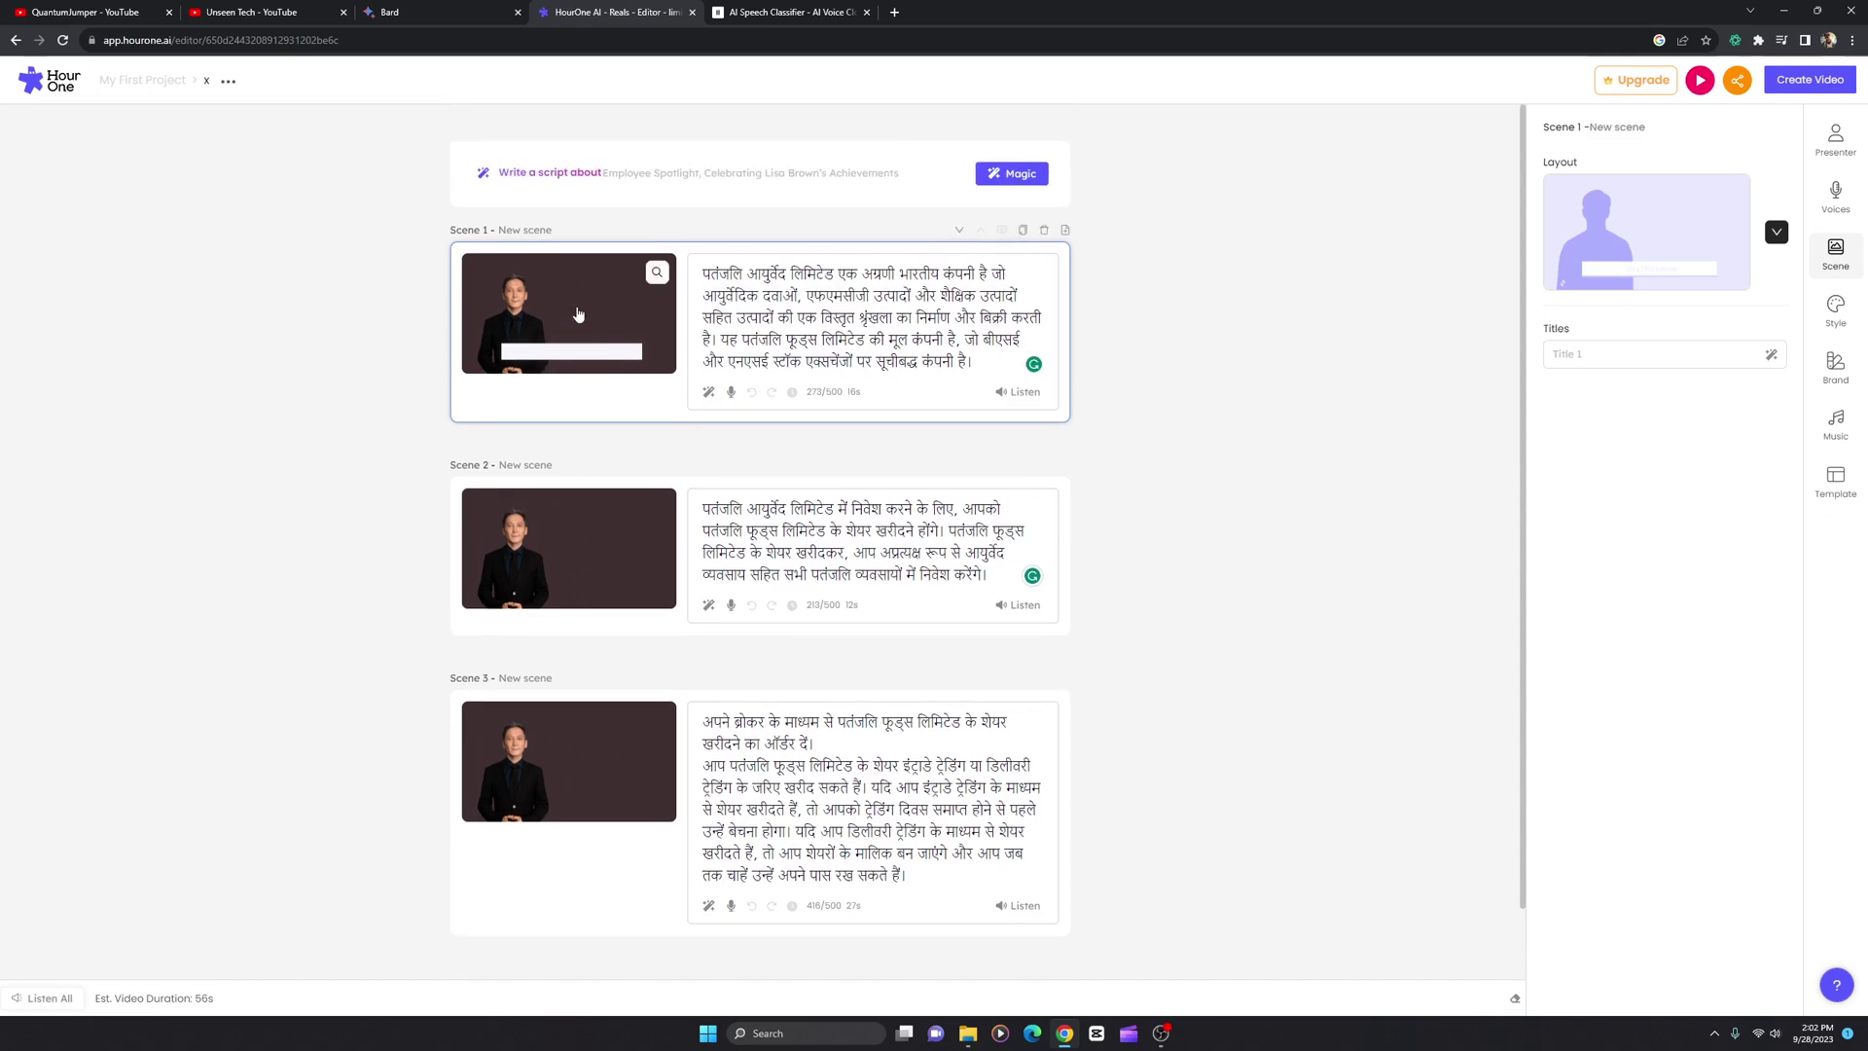